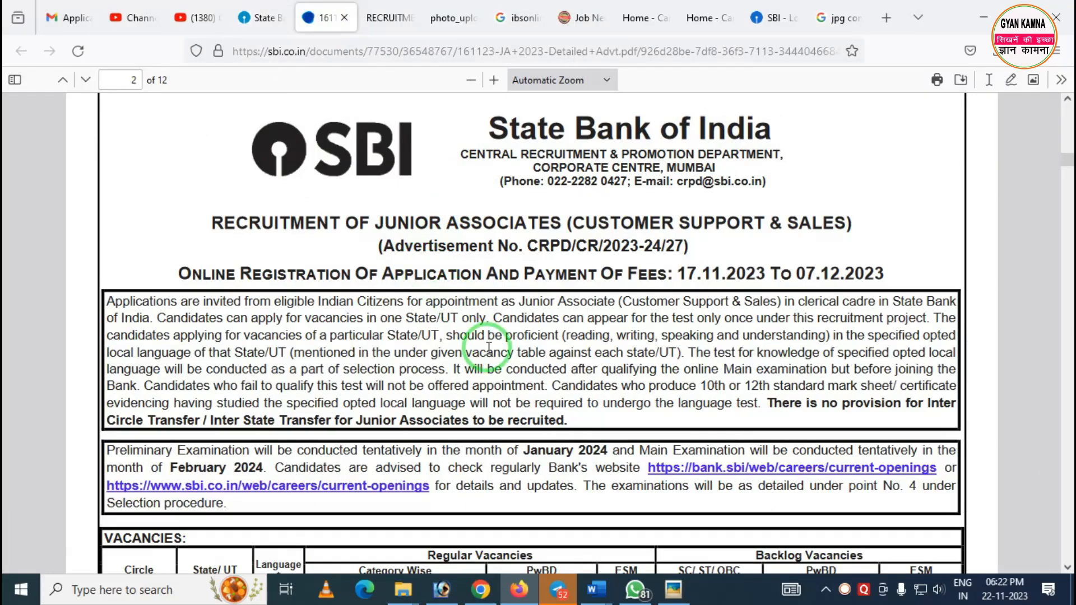
Skim the SBI Junior Associates advertisement, the IBPS recruitment page, the job news site and the GYAN KAMNA channel page.
scroll(502, 382, "up", 7)
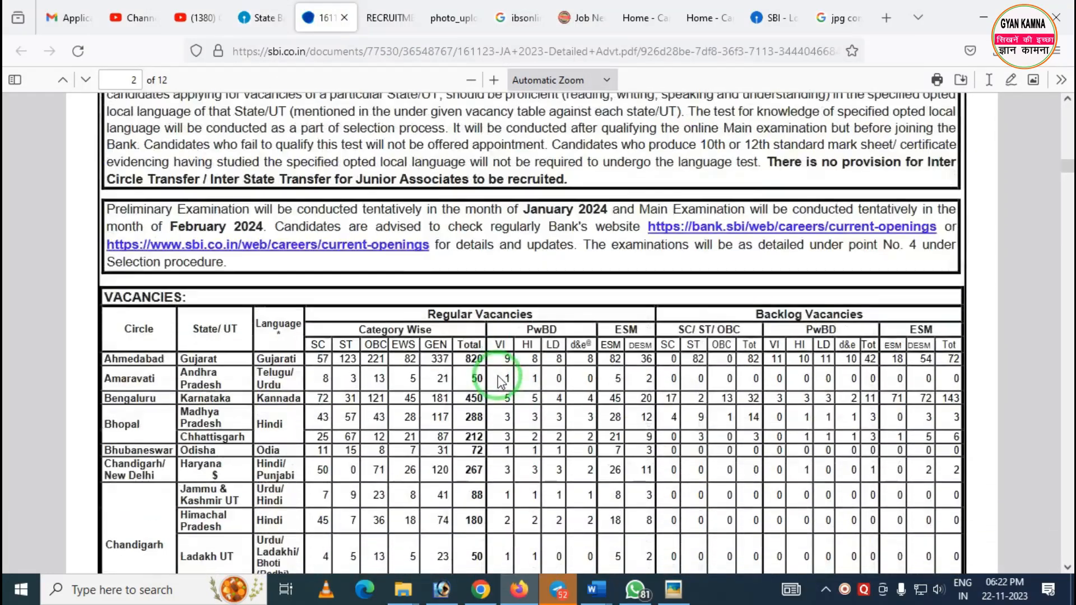
scroll(499, 378, "up", 10)
left_click(385, 23)
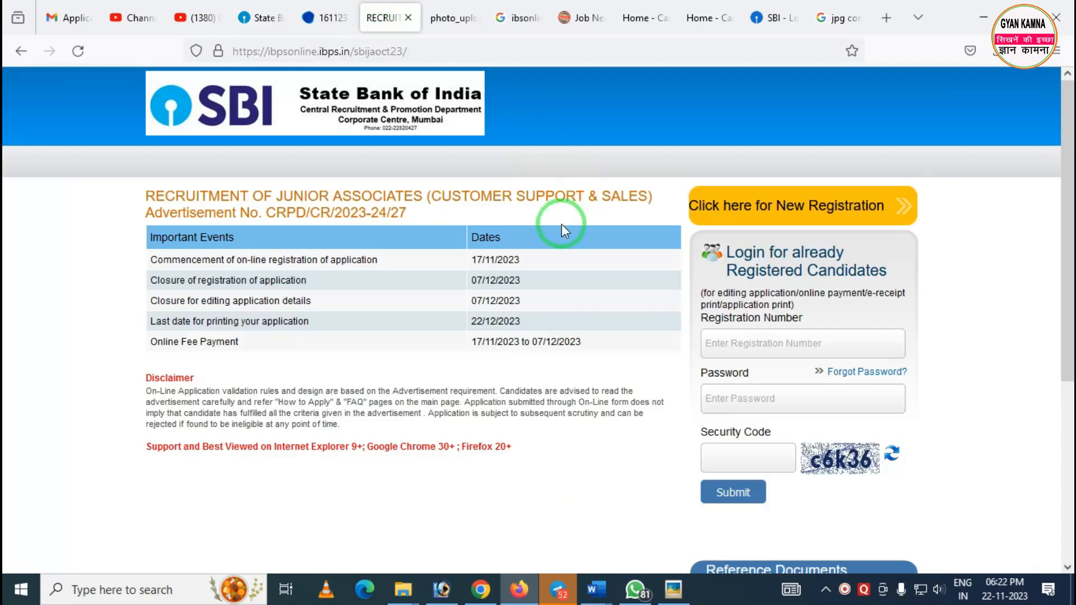
left_click(580, 17)
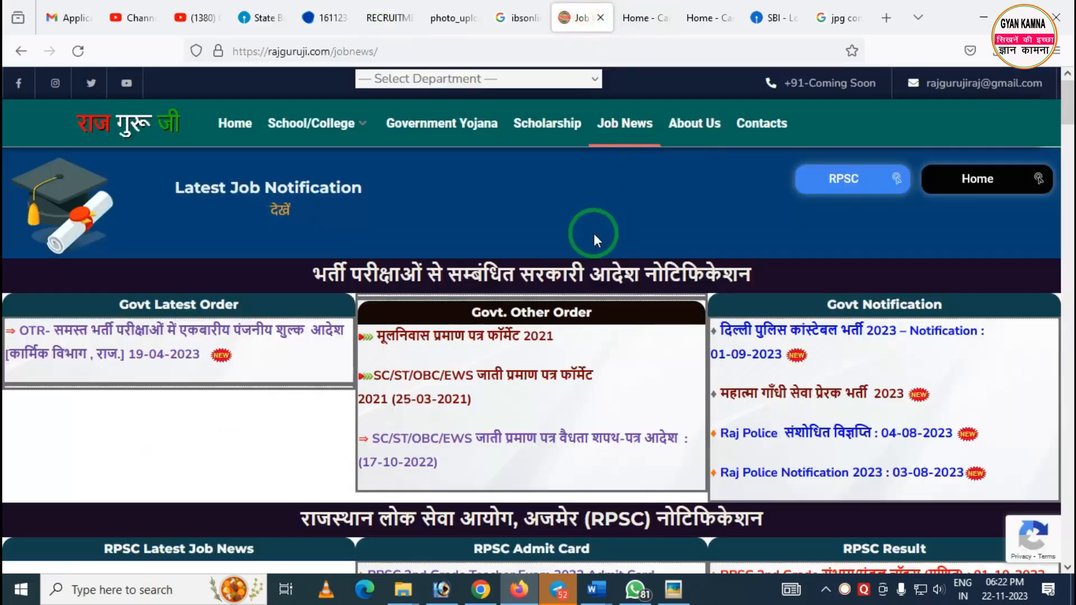
scroll(589, 293, "down", 5)
scroll(589, 293, "up", 5)
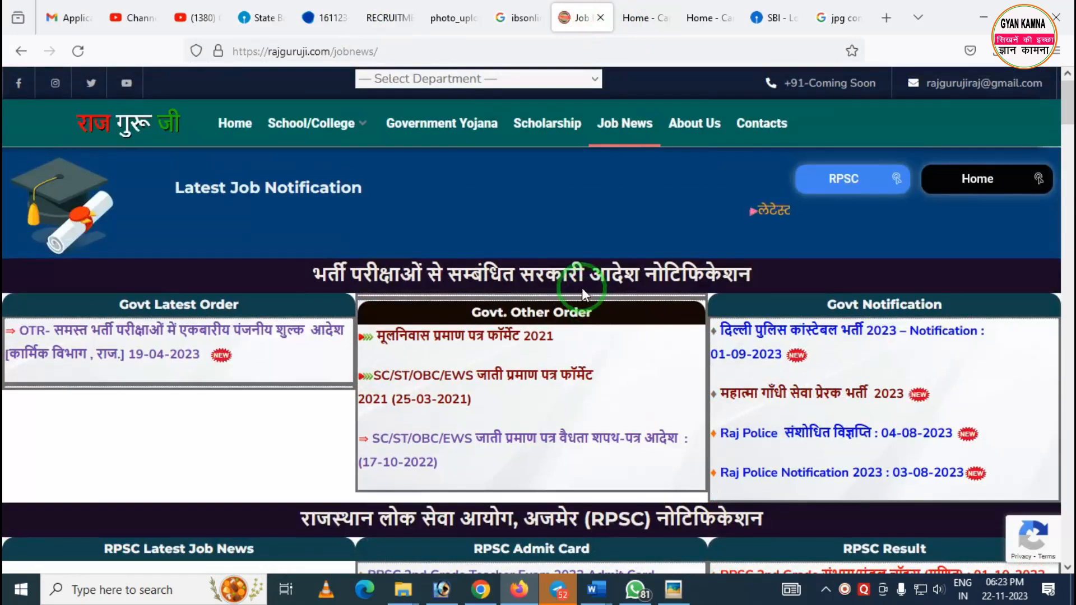
left_click(328, 18)
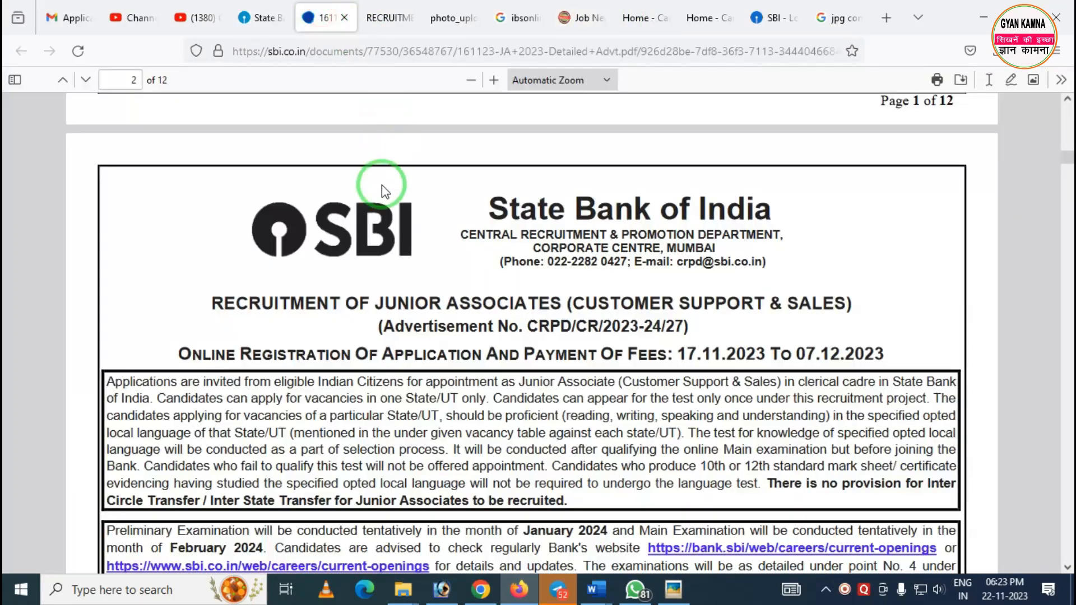
left_click(381, 18)
left_click(193, 17)
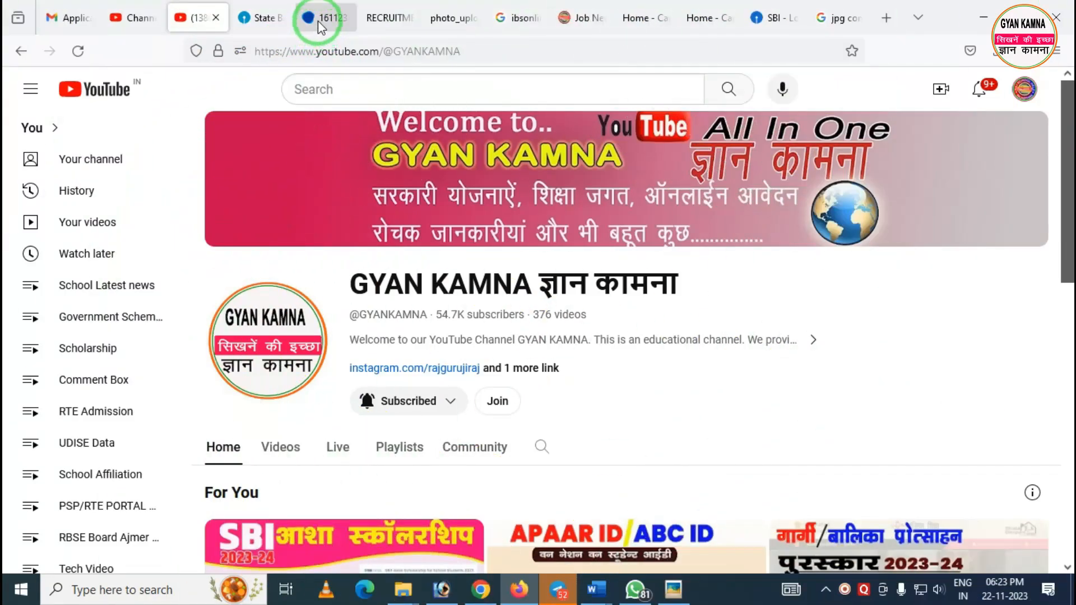
Examine the registration dates and the state-wise vacancy table in the Junior Associates advertisement PDF.
left_click(317, 22)
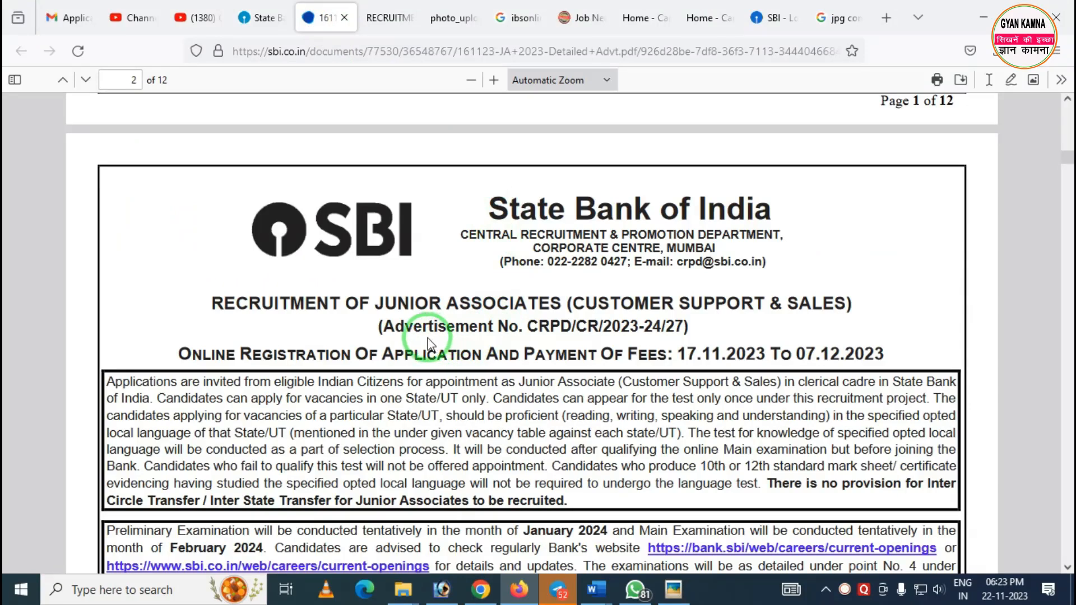
scroll(429, 343, "down", 20)
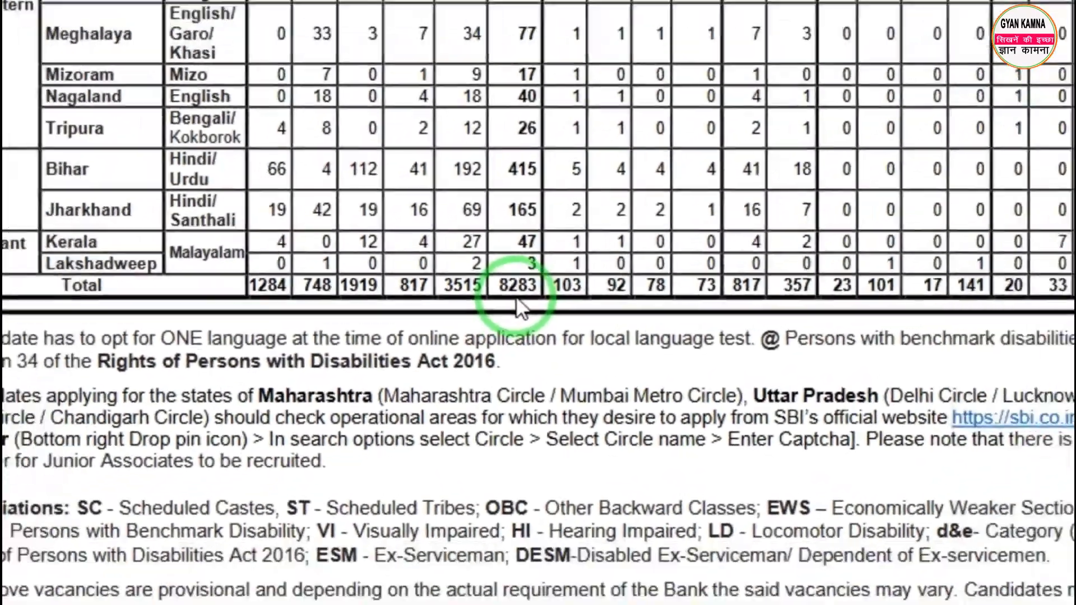
scroll(605, 385, "up", 10)
scroll(604, 384, "up", 10)
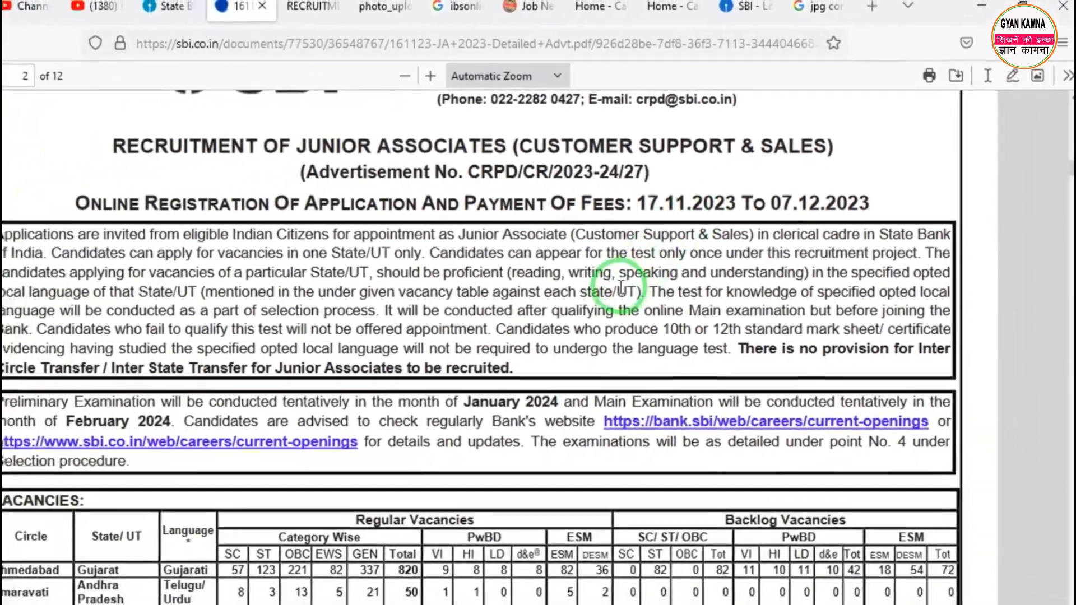
scroll(604, 247, "up", 2)
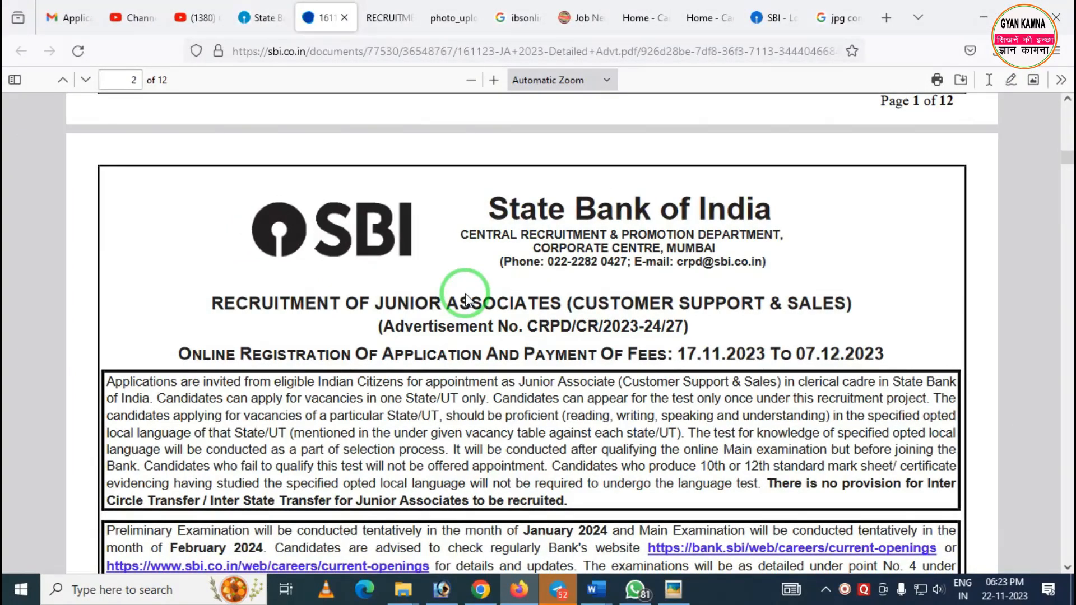
Look through the service links on the OnlineSBI homepage.
left_click(259, 21)
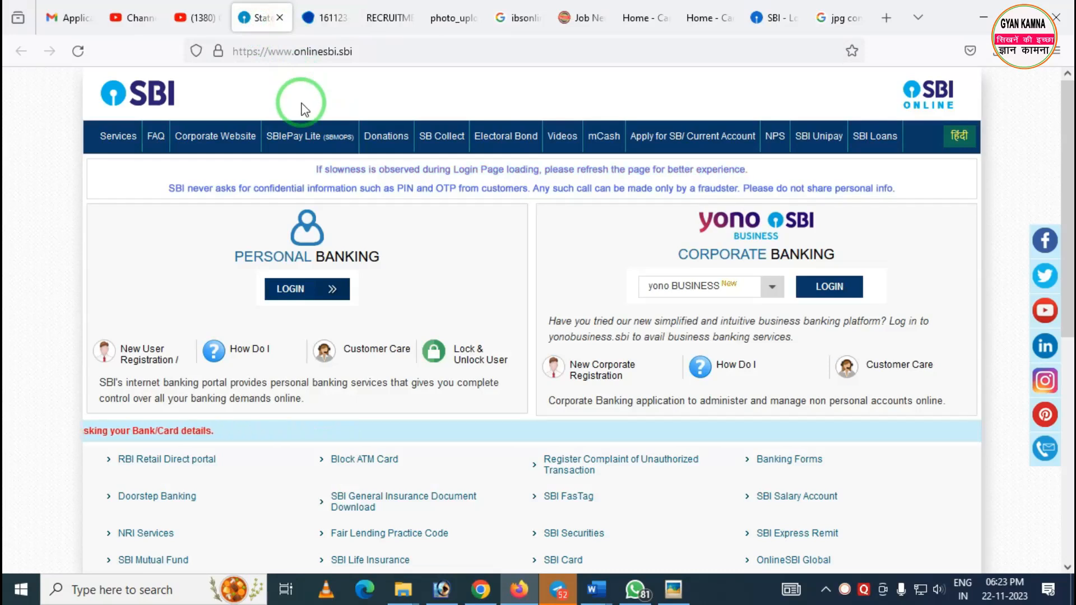
scroll(425, 280, "down", 3)
scroll(477, 309, "down", 1)
scroll(507, 318, "down", 2)
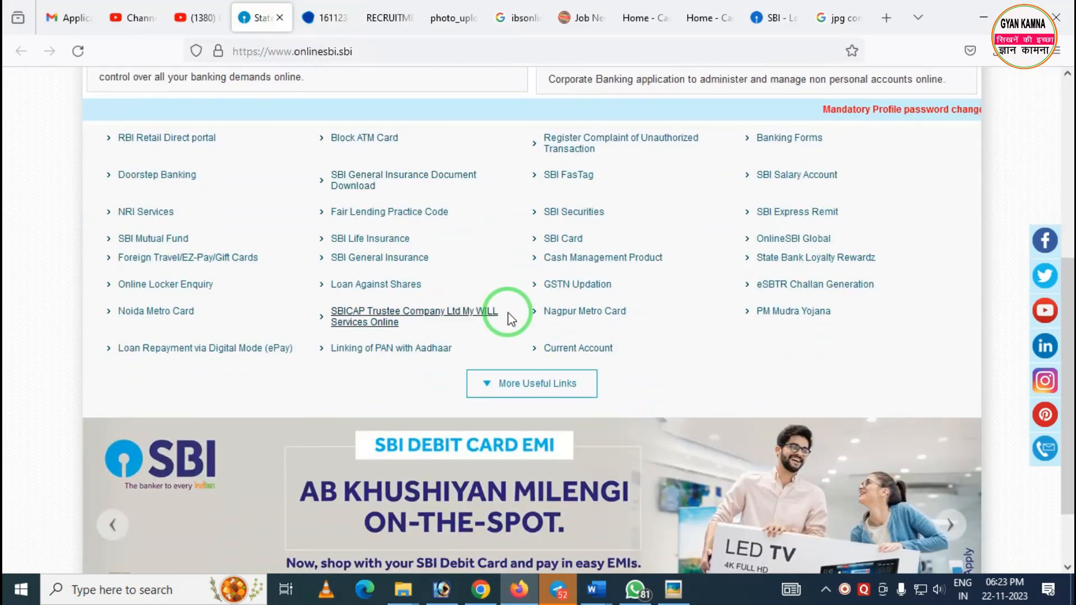
scroll(492, 289, "up", 4)
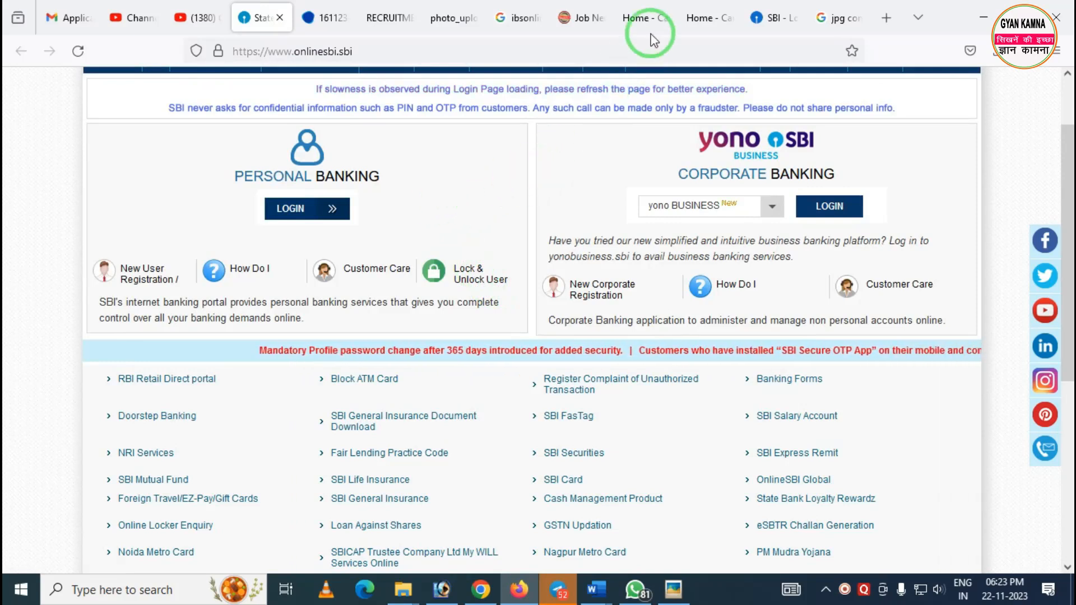
View the Junior Associates listing on the SBI careers page and the application site at ibpsonline.ibps.in/sbijaoct23.
left_click(639, 17)
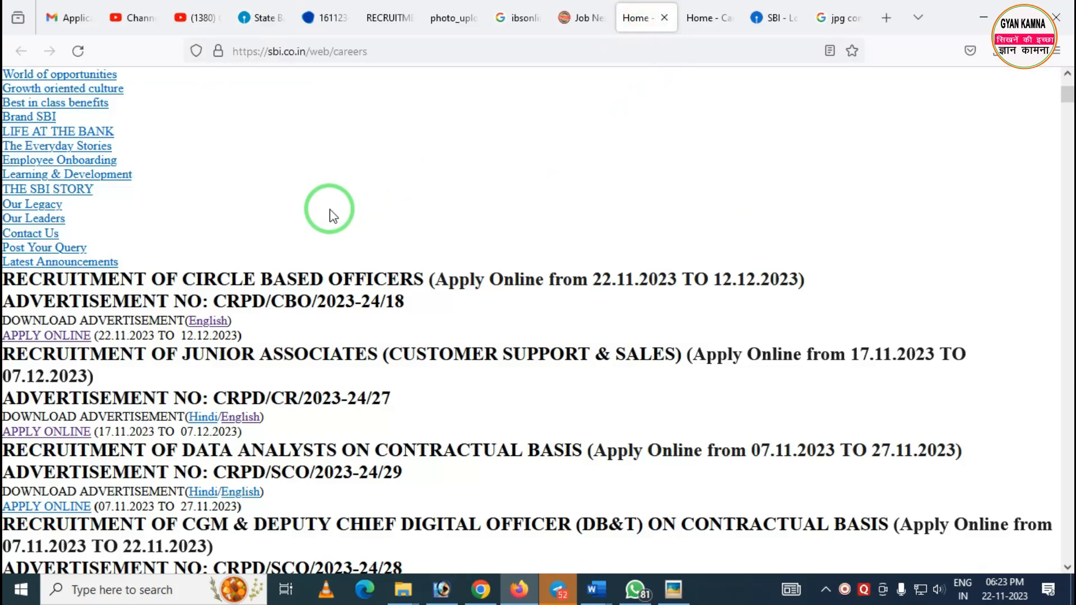
scroll(336, 224, "down", 3)
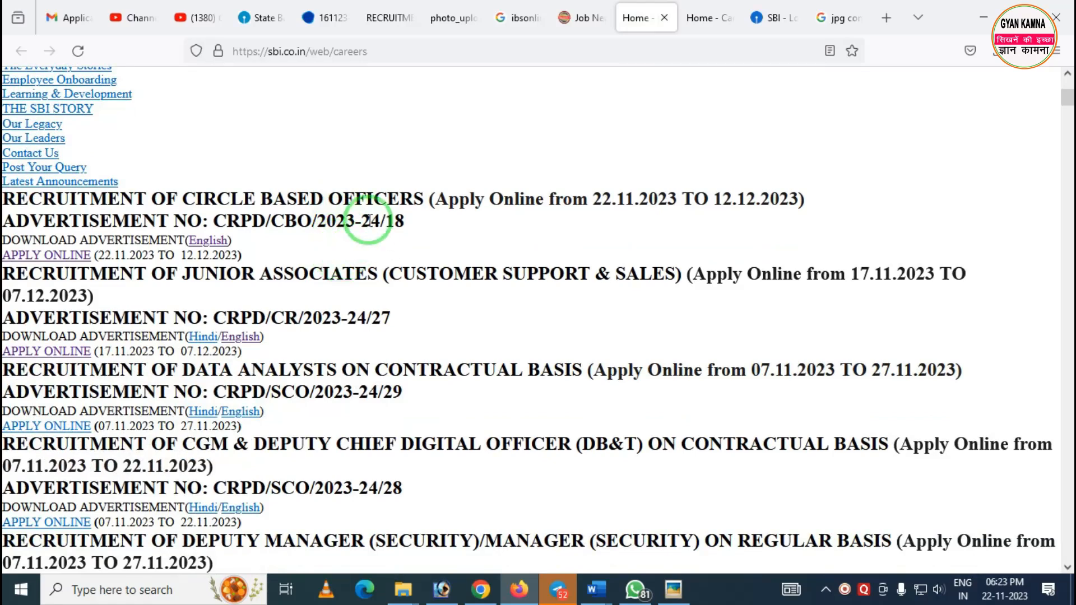
left_click(386, 22)
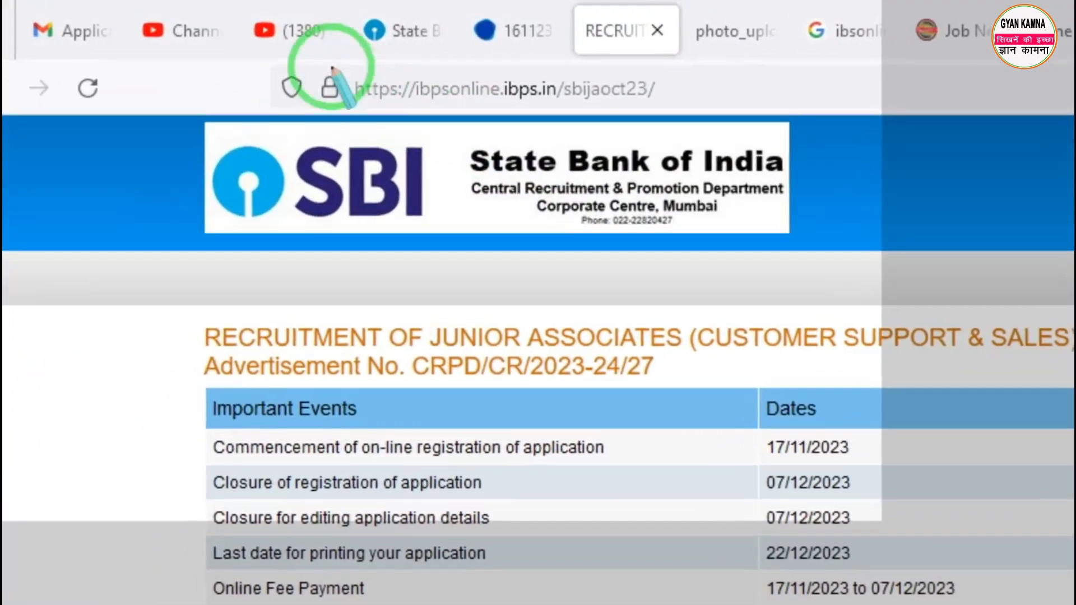
mouse_move(321, 59)
left_mouse_down()
mouse_move(496, 120)
mouse_move(663, 134)
mouse_move(673, 153)
left_mouse_up()
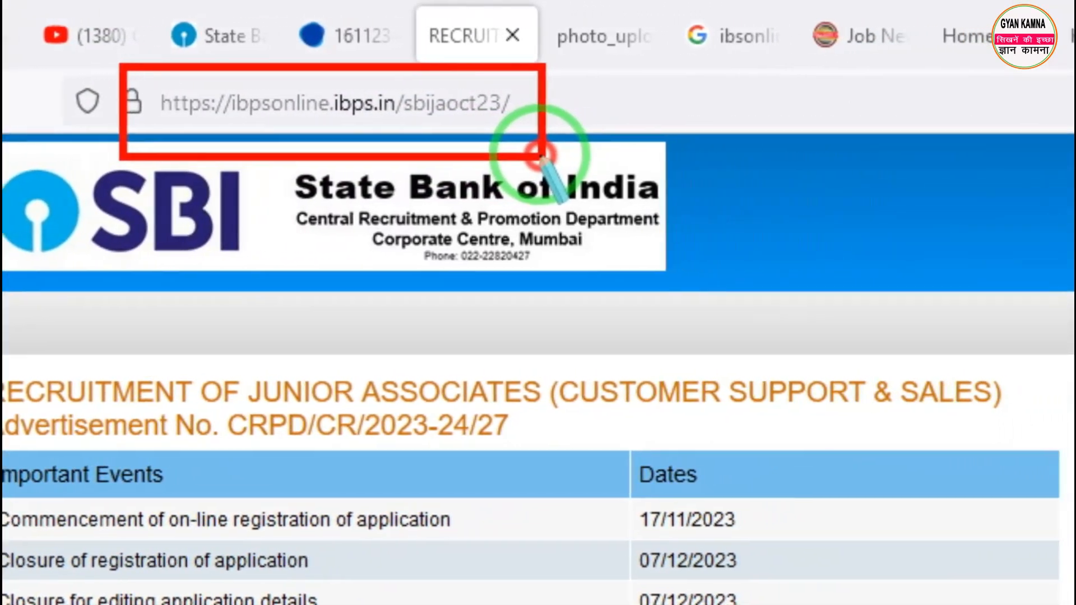
right_click(541, 156)
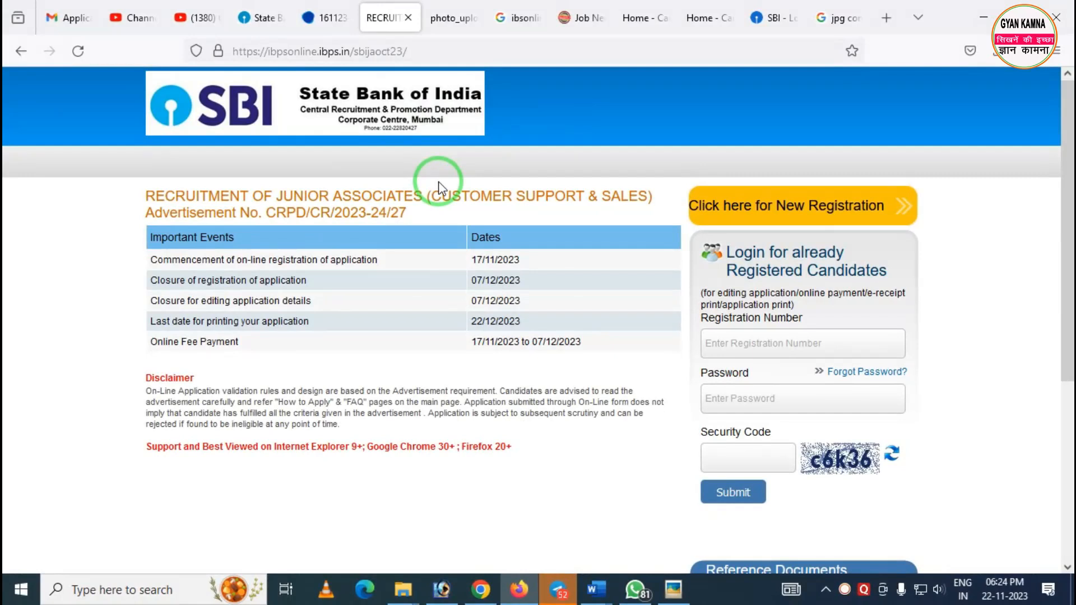
Find the Junior Associates (JA/Clerk) notification and application links in the SBI Bank Job News section of rajguruji.com/jobnews.
left_click(581, 17)
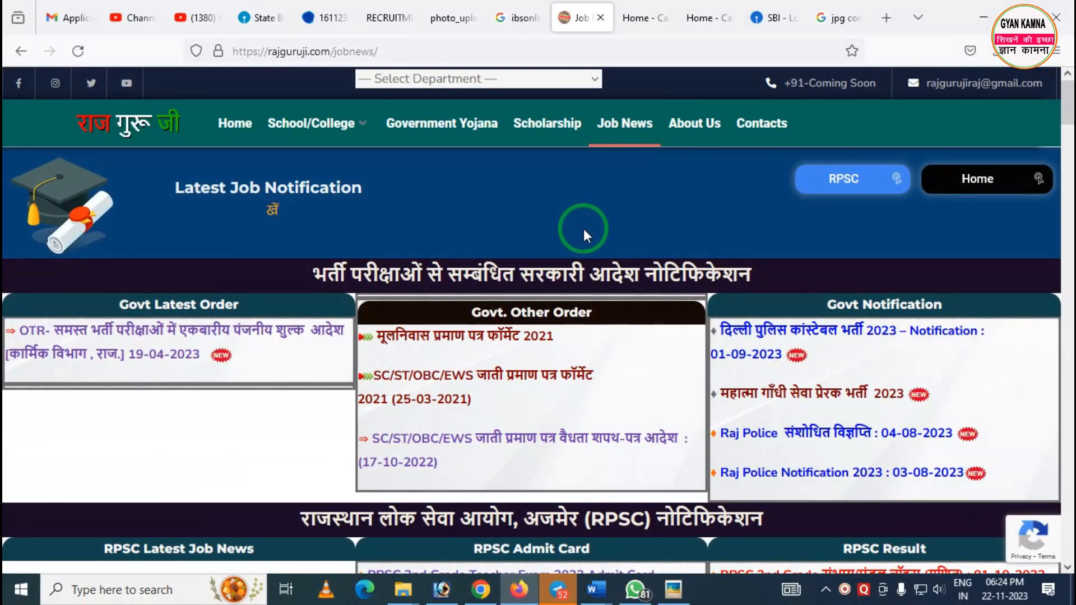
scroll(630, 277, "down", 15)
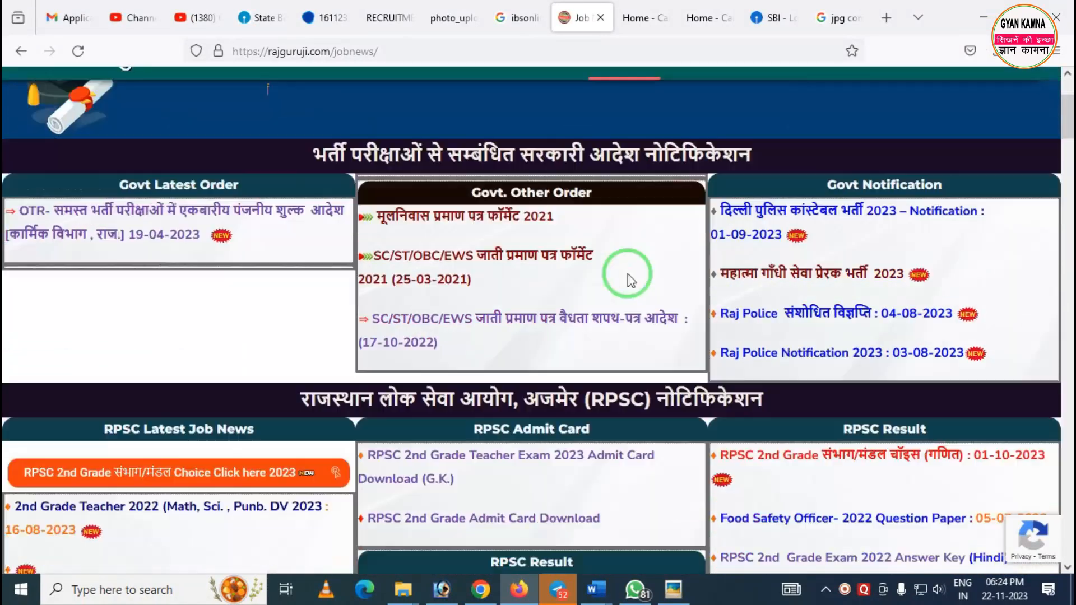
scroll(727, 331, "down", 12)
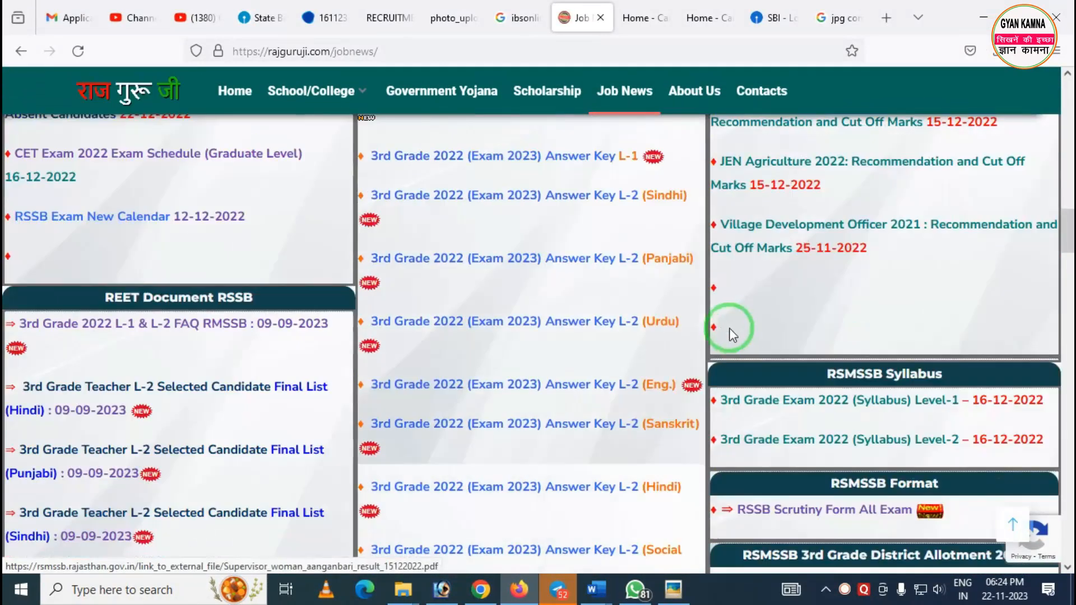
scroll(807, 353, "down", 12)
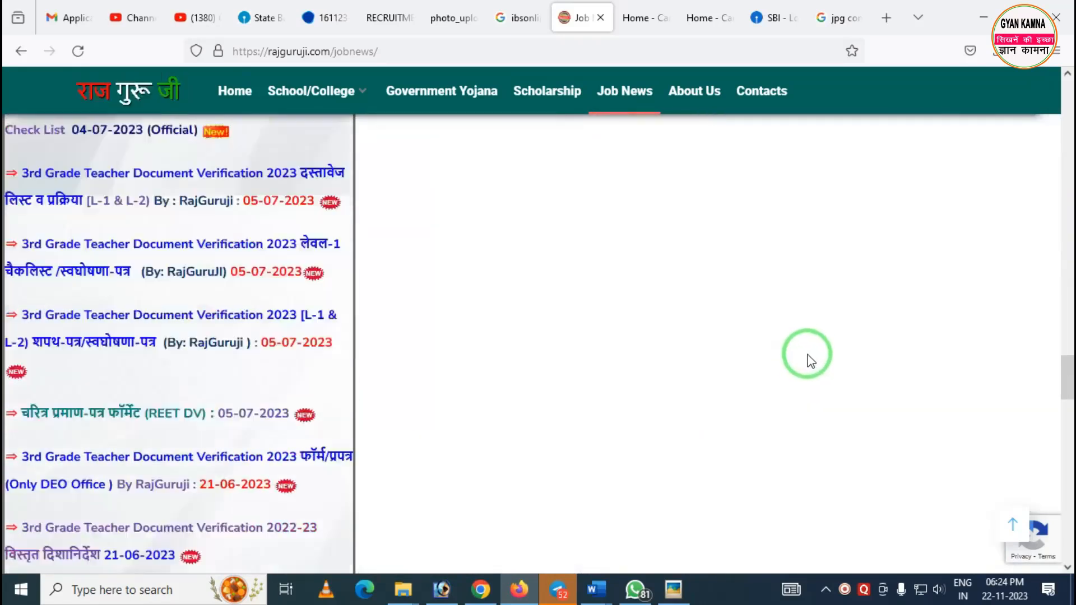
scroll(820, 371, "down", 3)
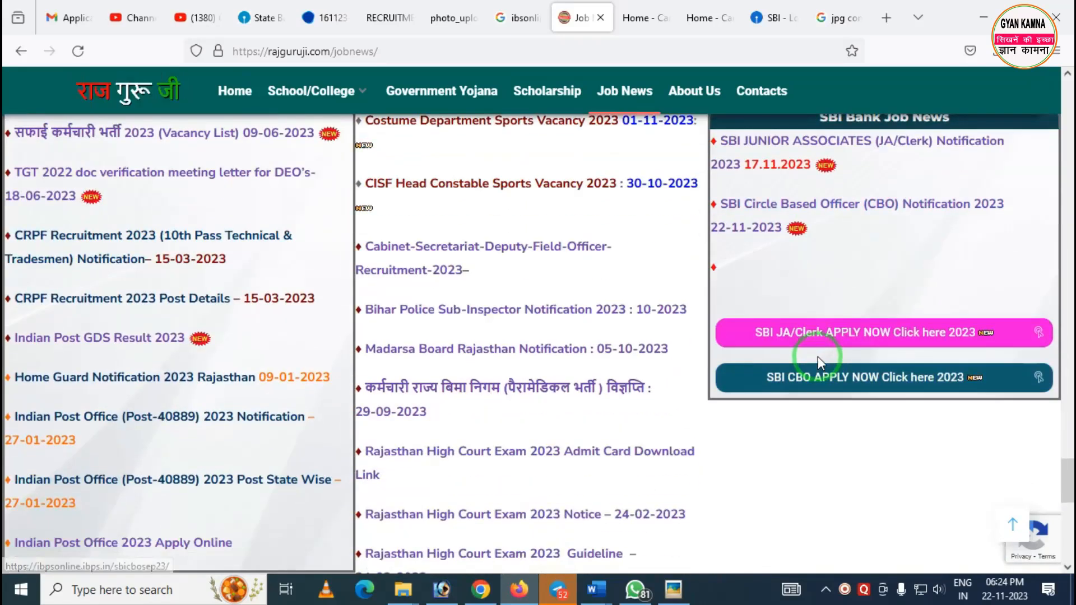
scroll(819, 356, "up", 3)
mouse_move(667, 140)
left_mouse_down()
mouse_move(692, 283)
mouse_move(1073, 522)
left_mouse_up()
mouse_move(709, 196)
left_mouse_down()
mouse_move(756, 247)
mouse_move(999, 253)
left_mouse_up()
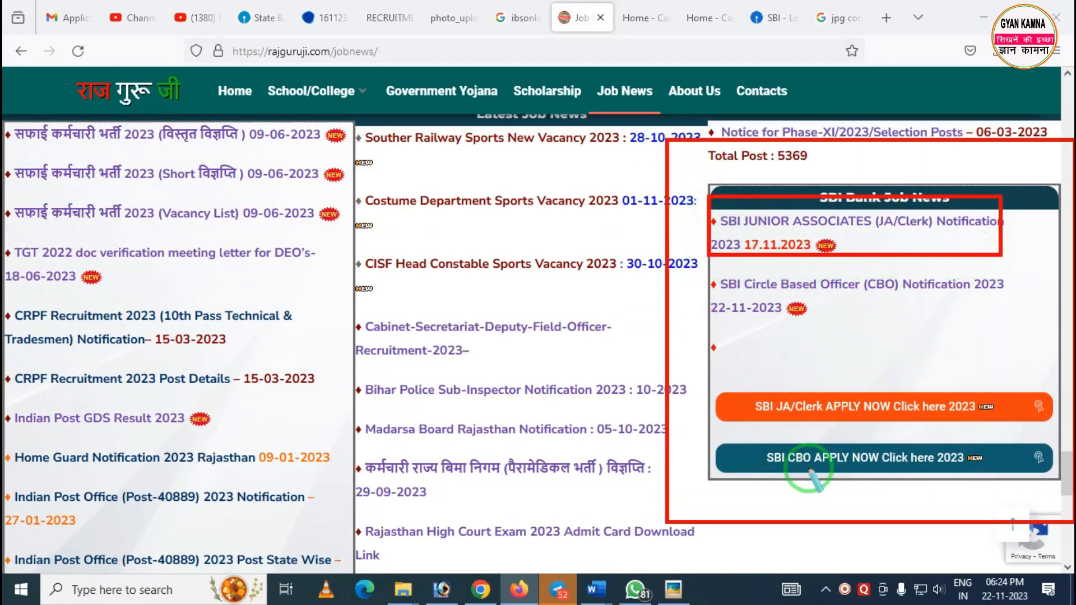
mouse_move(806, 415)
left_mouse_down()
mouse_move(818, 385)
mouse_move(908, 431)
left_mouse_up()
right_click(788, 368)
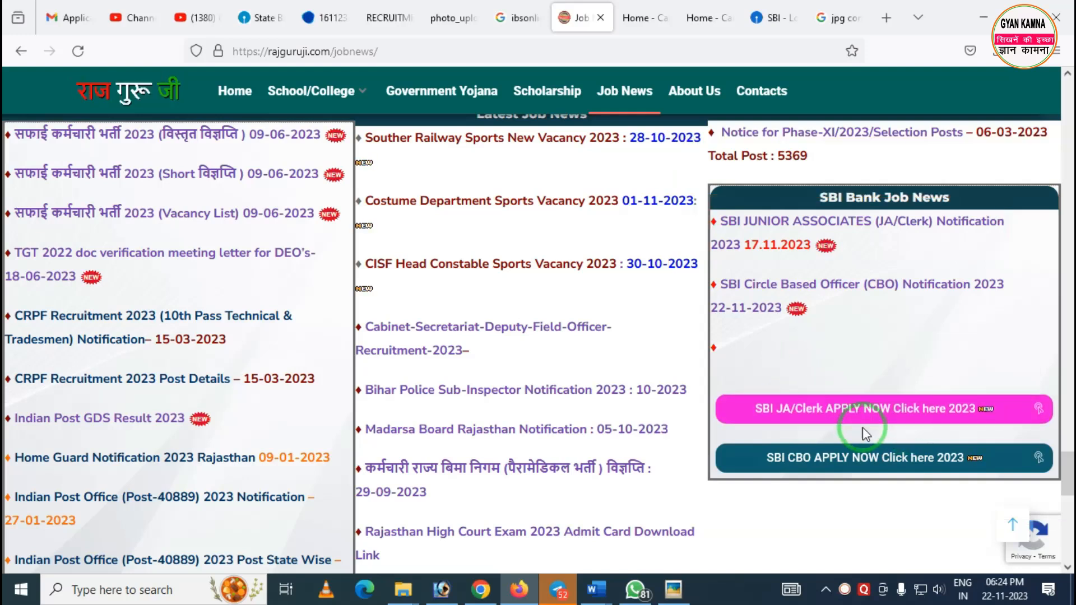
Start a new registration from the IBPS Junior Associates recruitment page, opening the Basic Info form.
left_click(387, 17)
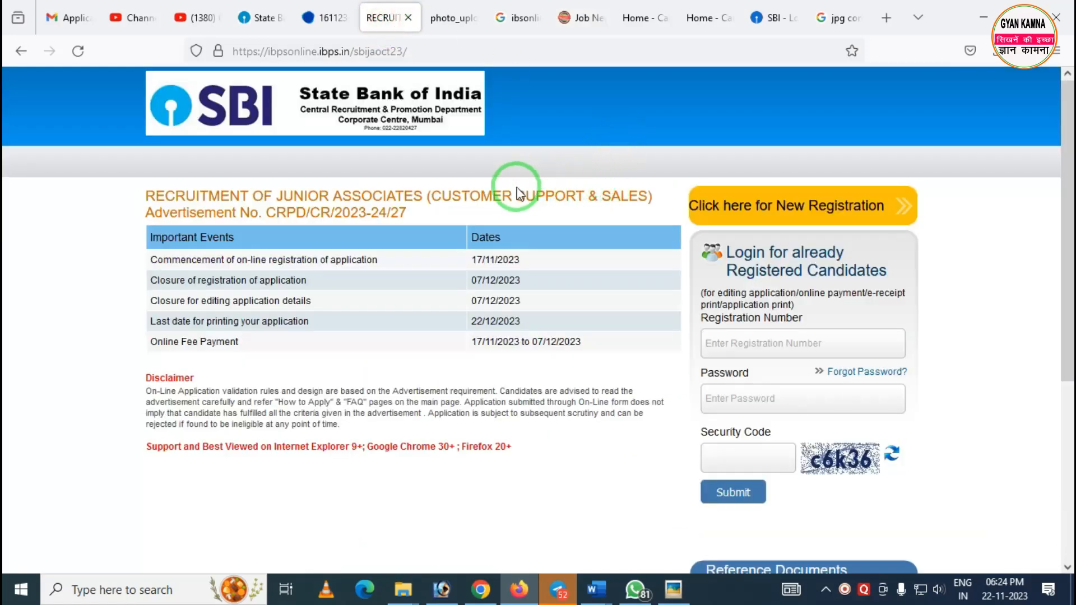
mouse_move(672, 172)
left_mouse_down()
mouse_move(893, 242)
mouse_move(928, 232)
left_mouse_up()
right_click(834, 231)
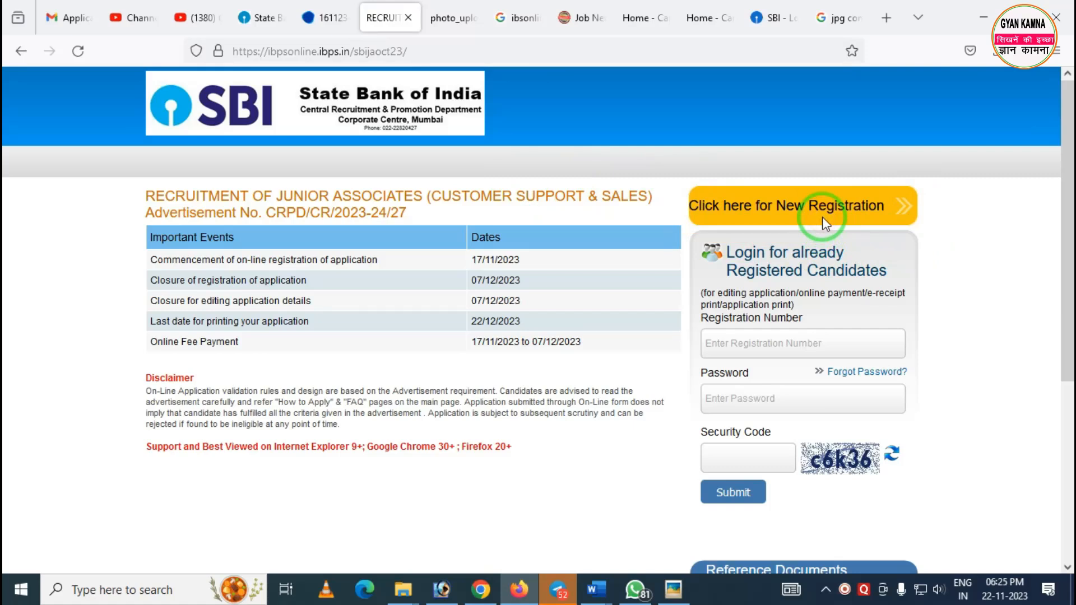
left_click(879, 212)
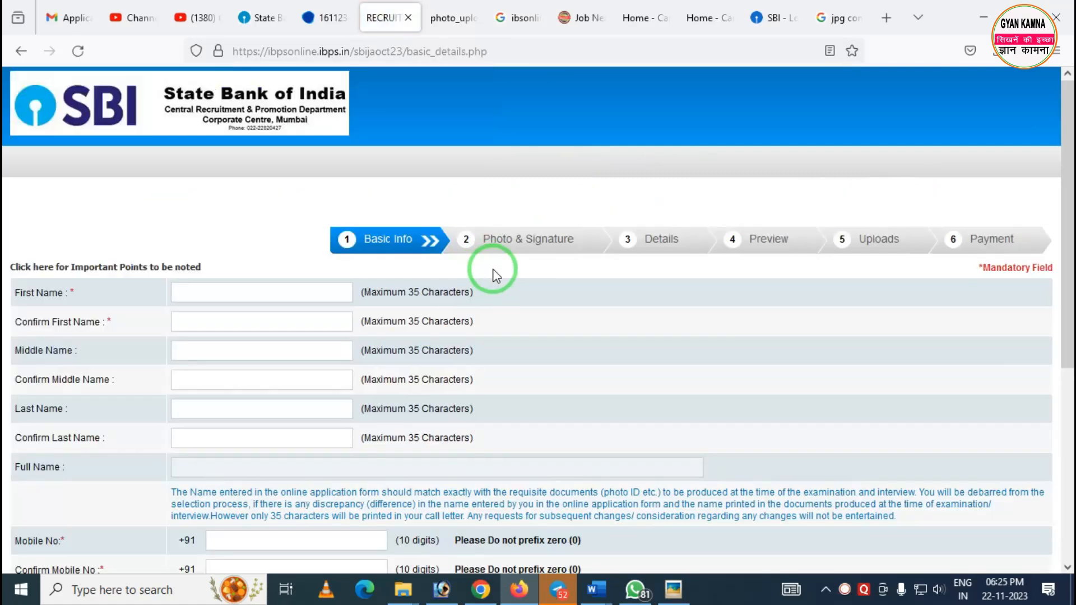
mouse_move(318, 202)
left_mouse_down()
mouse_move(819, 269)
mouse_move(1068, 269)
left_mouse_up()
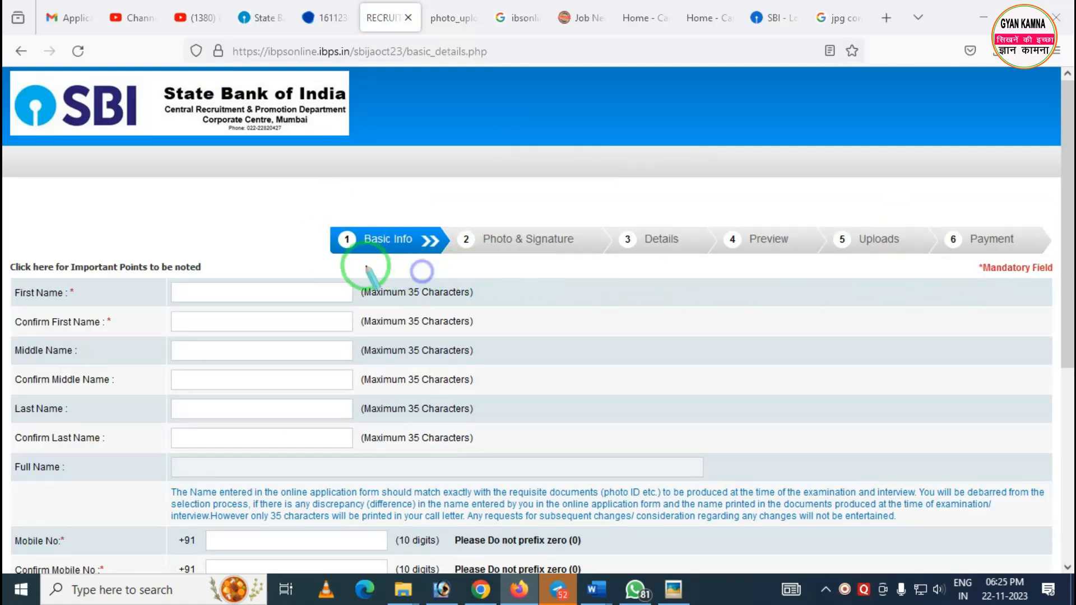
left_click_drag(325, 208, 401, 268)
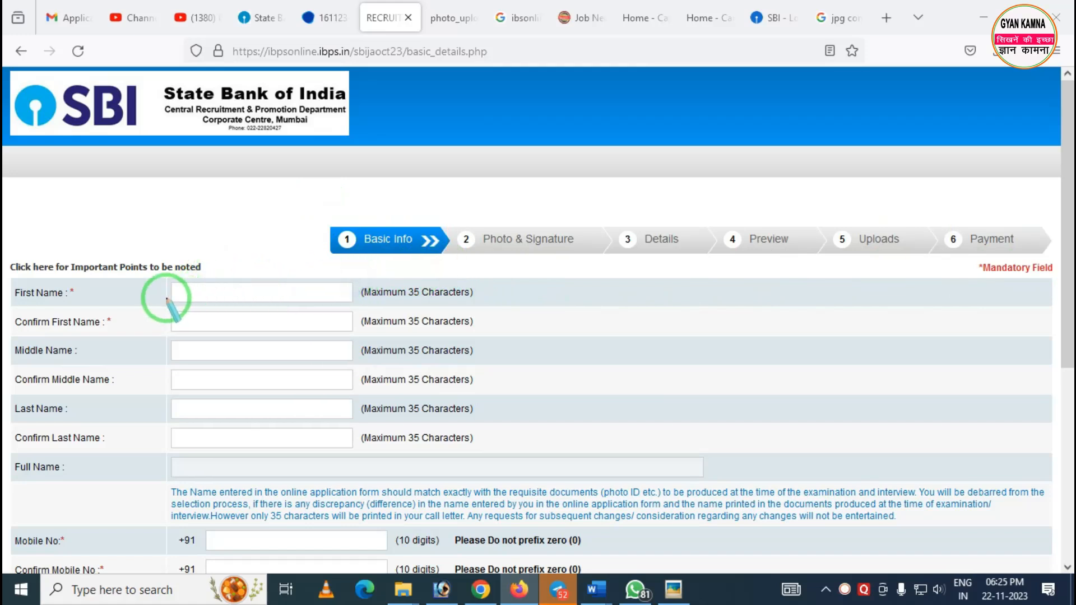
Enter DEMO as the first name and its confirmation in the Basic Info form, leaving the middle and last names blank.
left_click(206, 296)
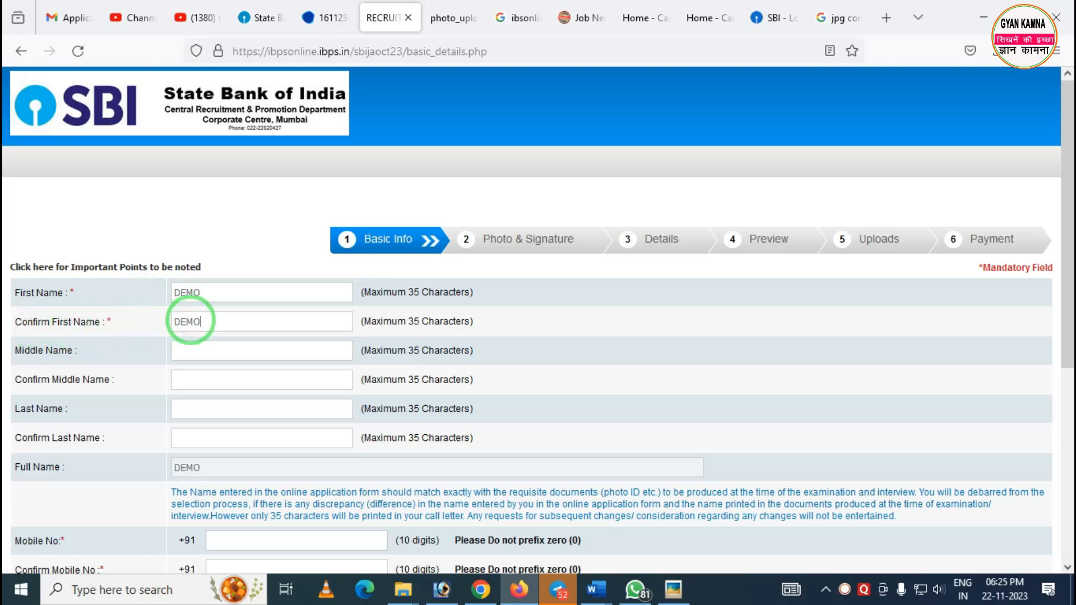
mouse_move(164, 339)
left_mouse_down()
mouse_move(268, 378)
mouse_move(309, 469)
left_mouse_up()
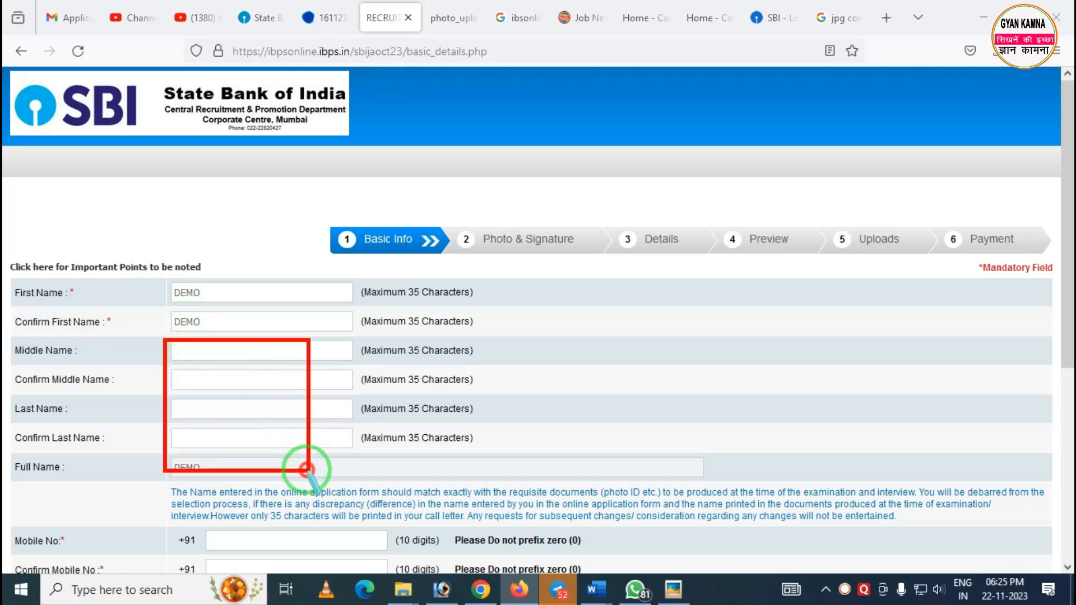
left_click(228, 408)
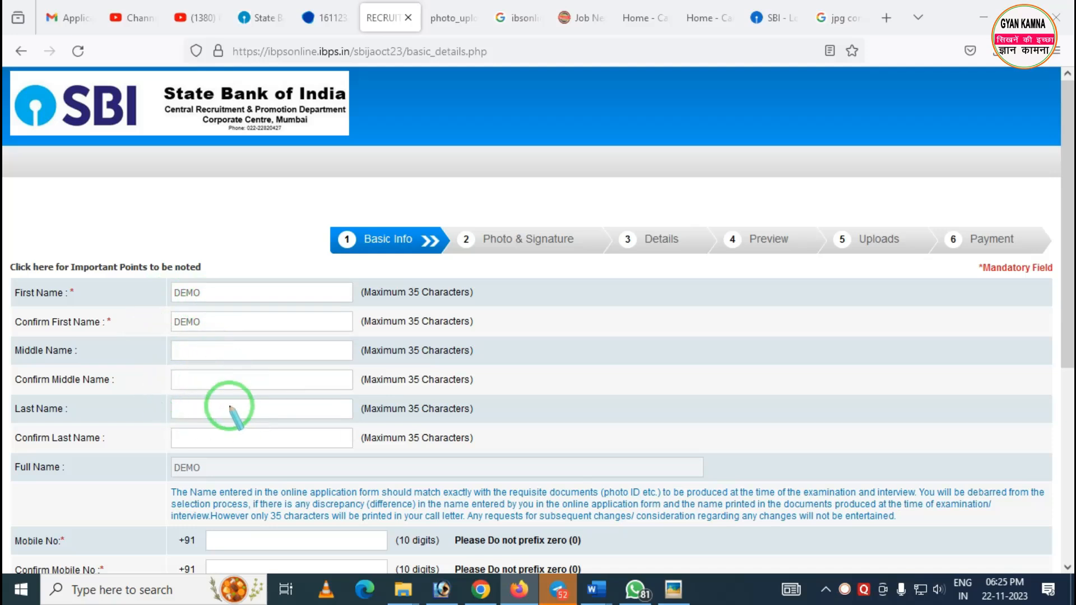
scroll(239, 400, "down", 3)
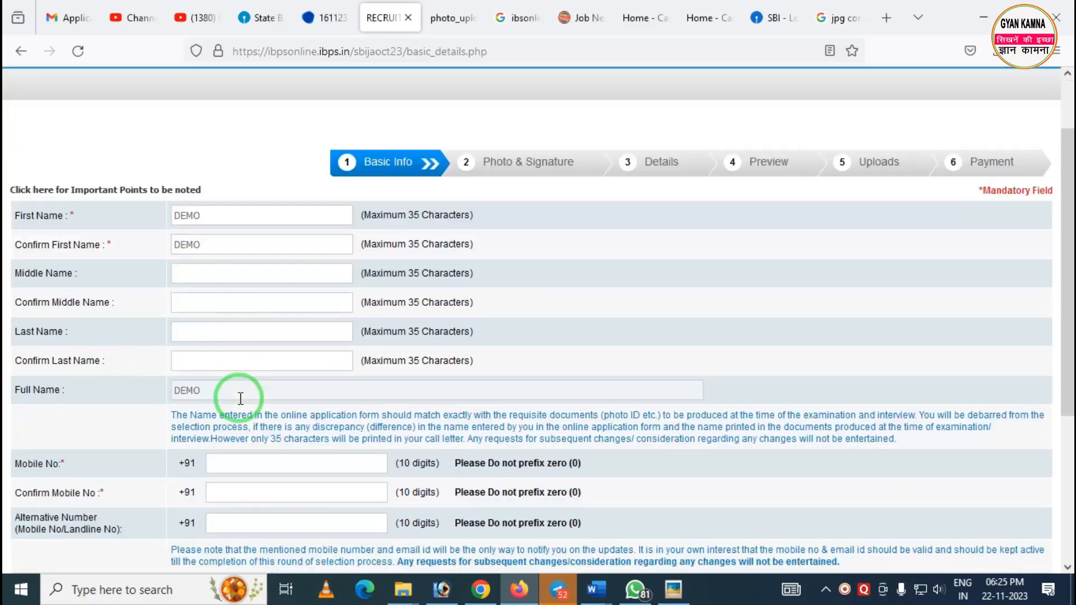
scroll(229, 401, "down", 2)
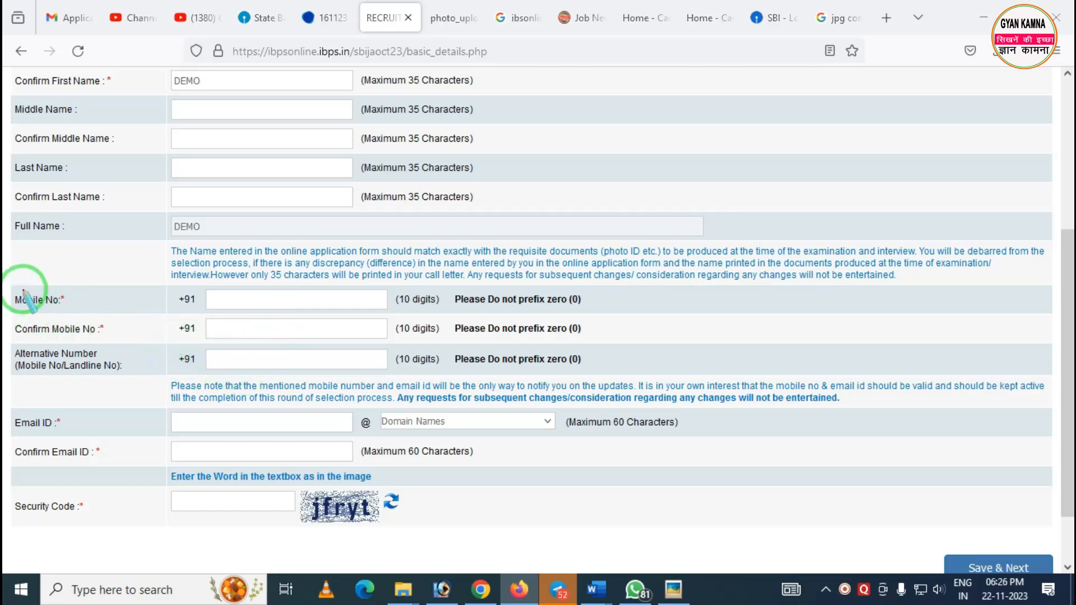
Examine the mobile number and email ID fields of the Basic Info form.
left_click_drag(11, 293, 103, 314)
left_click_drag(42, 285, 82, 307)
right_click(155, 301)
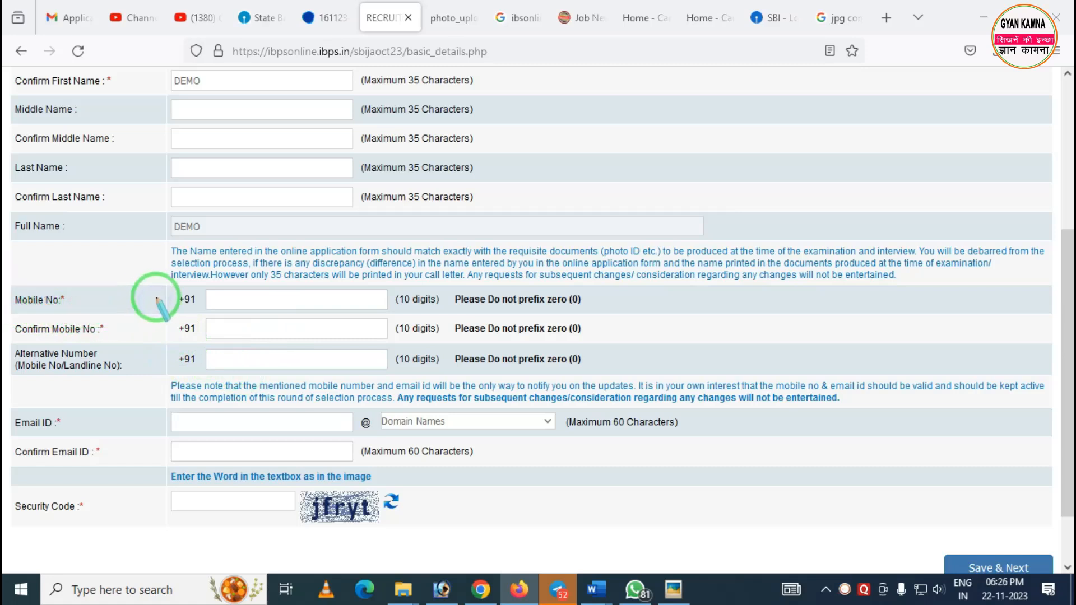
key("super+space")
left_click_drag(70, 400, 355, 446)
right_click(265, 431)
mouse_move(161, 411)
left_mouse_down()
mouse_move(221, 439)
mouse_move(327, 441)
left_mouse_up()
right_click(328, 441)
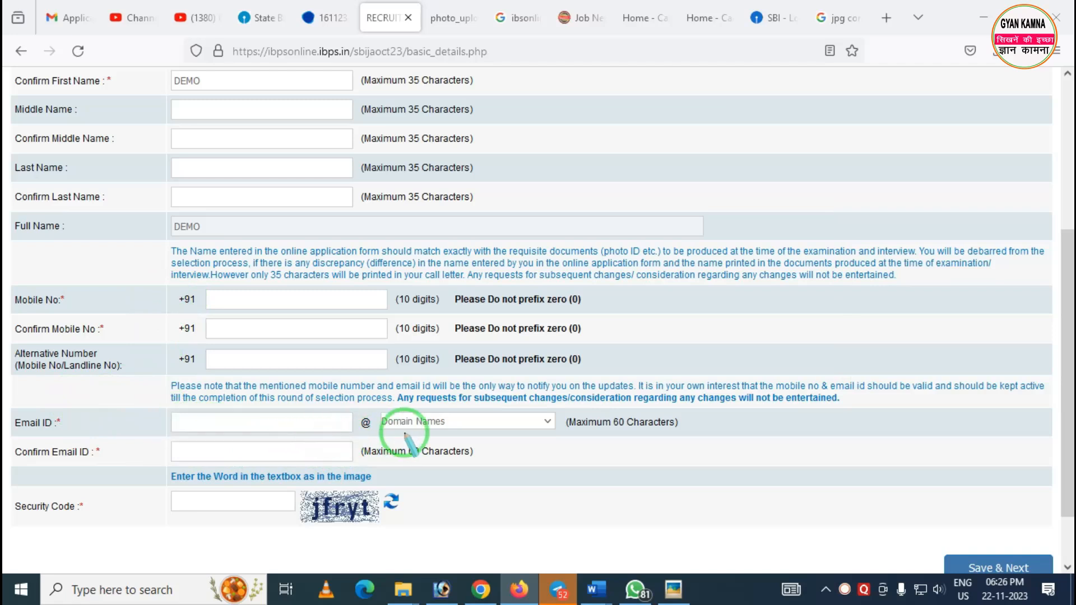
Complete the contact details with gmail.com as the email domain, save the Basic Info form and confirm the entered data.
right_click(385, 427)
left_click(404, 426)
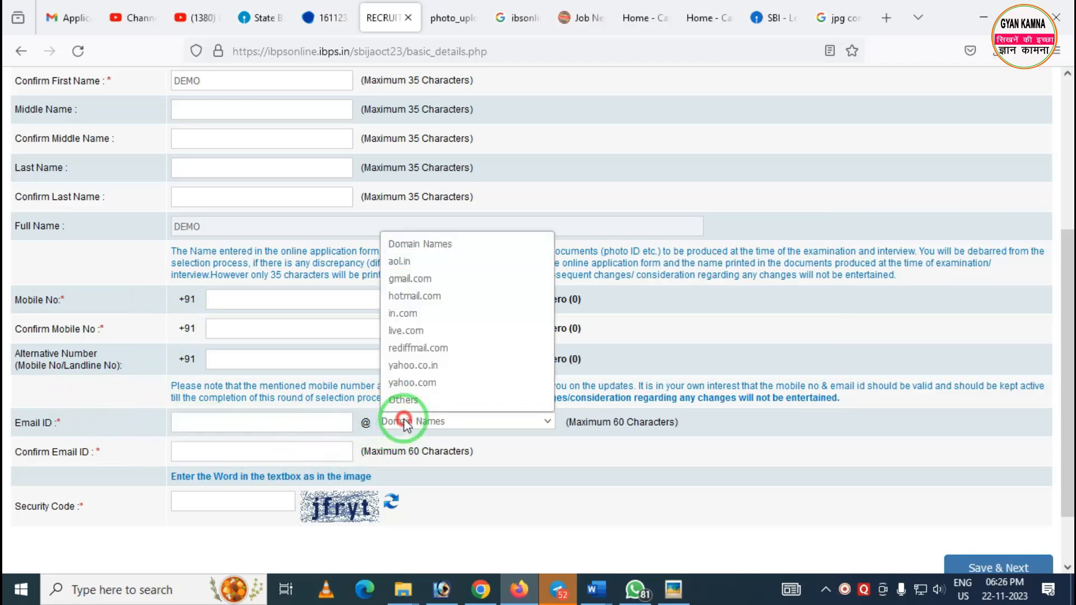
left_click(403, 281)
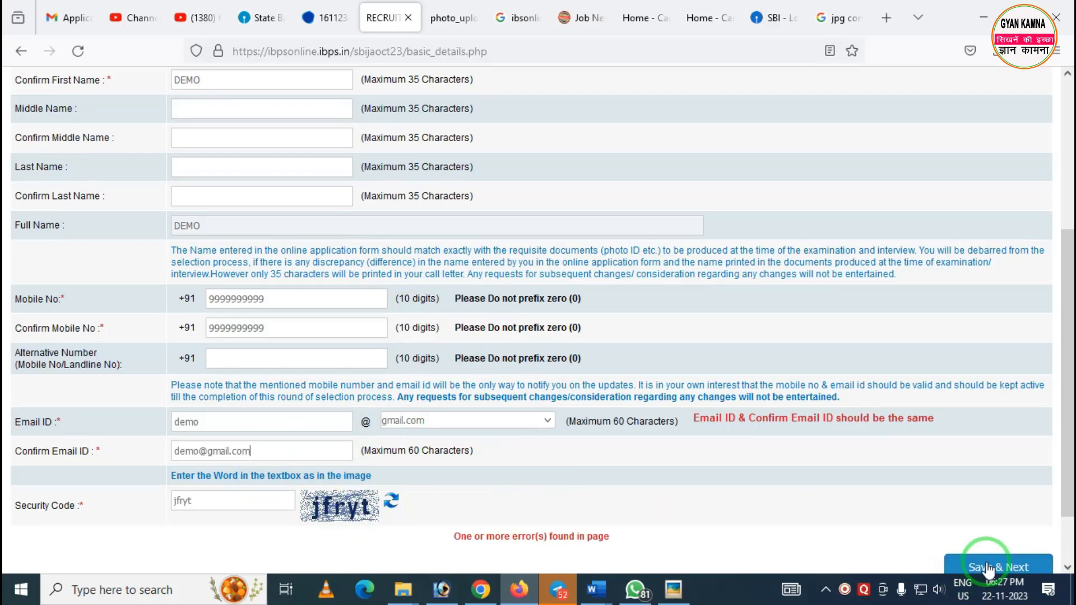
left_click(988, 567)
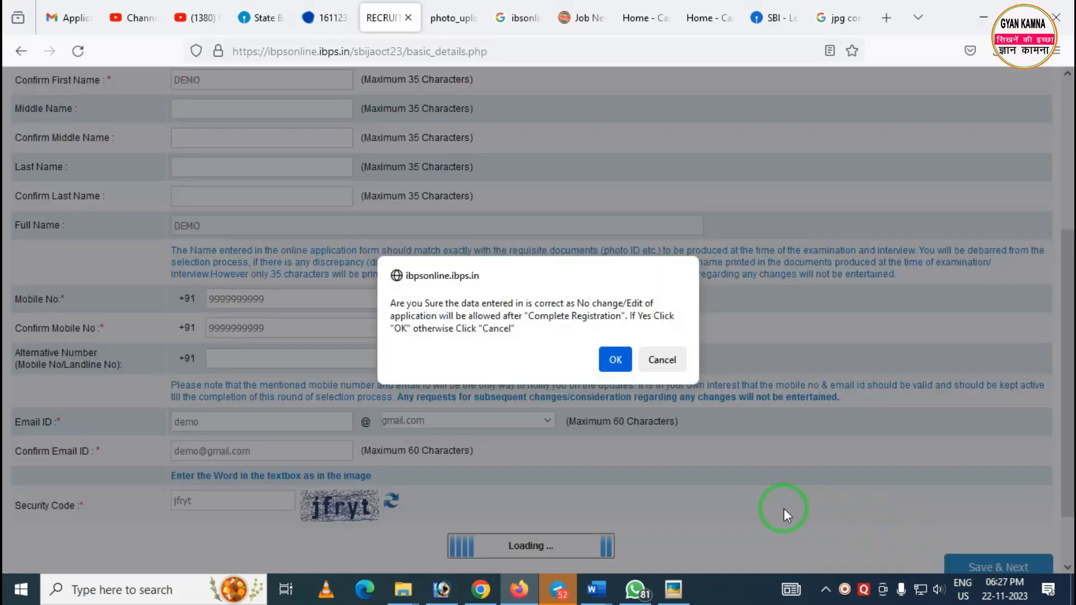
left_click(613, 361)
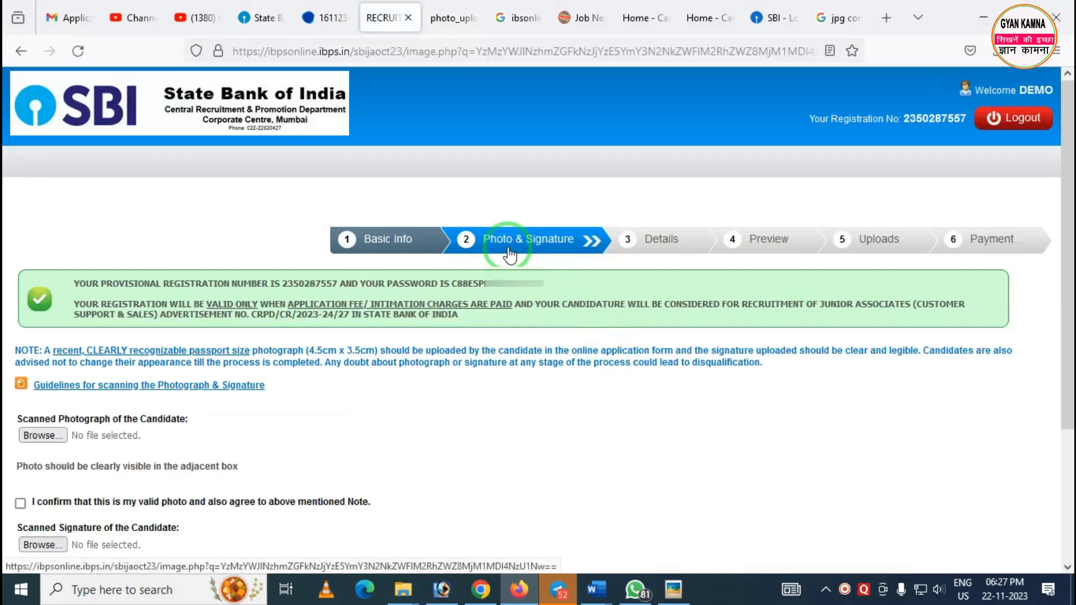
Examine the Photo & Signature stage: the provisional registration notice, the photograph and signature upload sections, and the scanning guidelines link.
key("ctrl+alt+d")
mouse_move(450, 219)
left_mouse_down()
mouse_move(467, 232)
mouse_move(596, 248)
left_mouse_up()
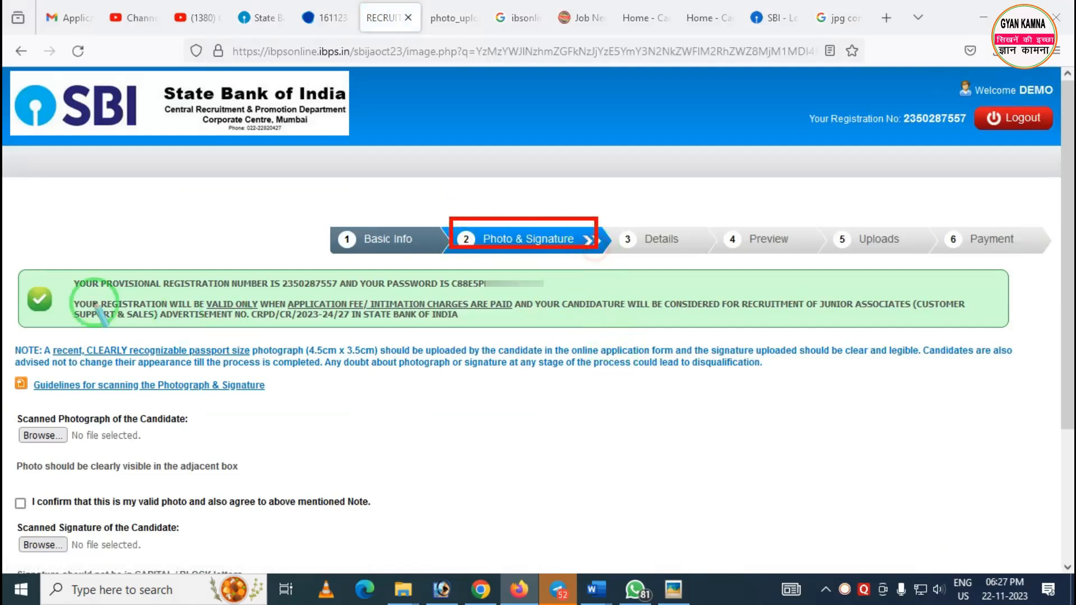
mouse_move(10, 255)
left_mouse_down()
mouse_move(514, 355)
mouse_move(1015, 351)
left_mouse_up()
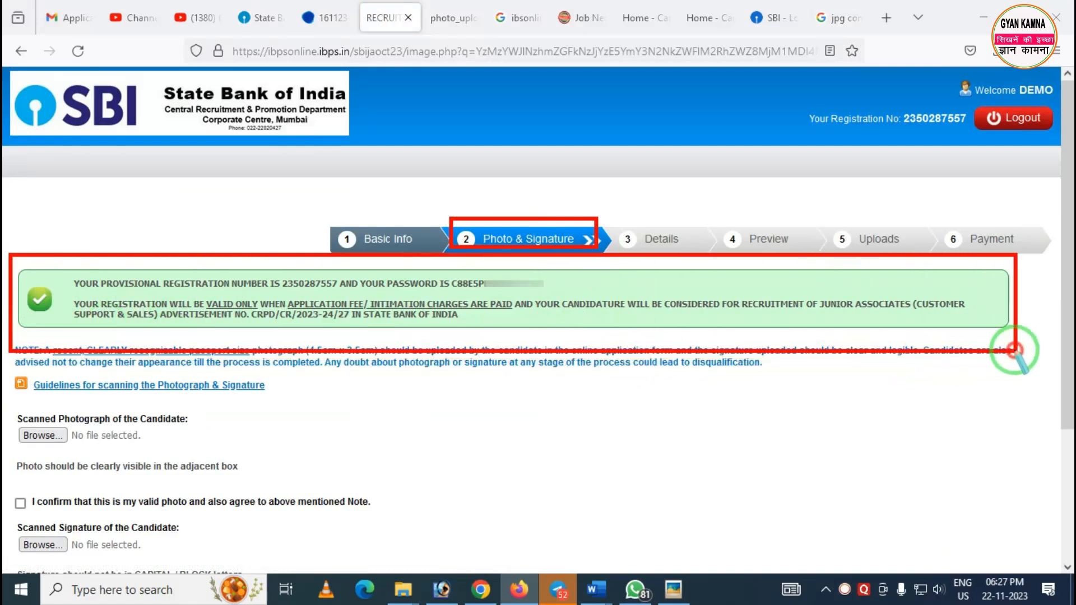
key("Delete")
mouse_move(253, 261)
left_mouse_down()
mouse_move(325, 297)
mouse_move(503, 301)
left_mouse_up()
right_click(478, 305)
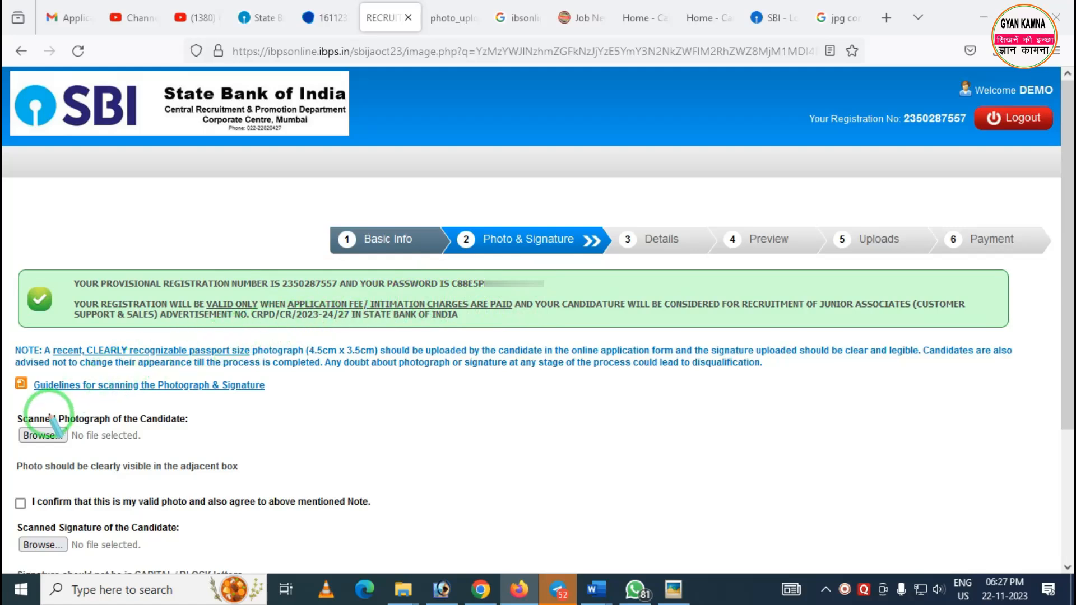
mouse_move(7, 377)
left_mouse_down()
mouse_move(68, 457)
mouse_move(160, 457)
left_mouse_up()
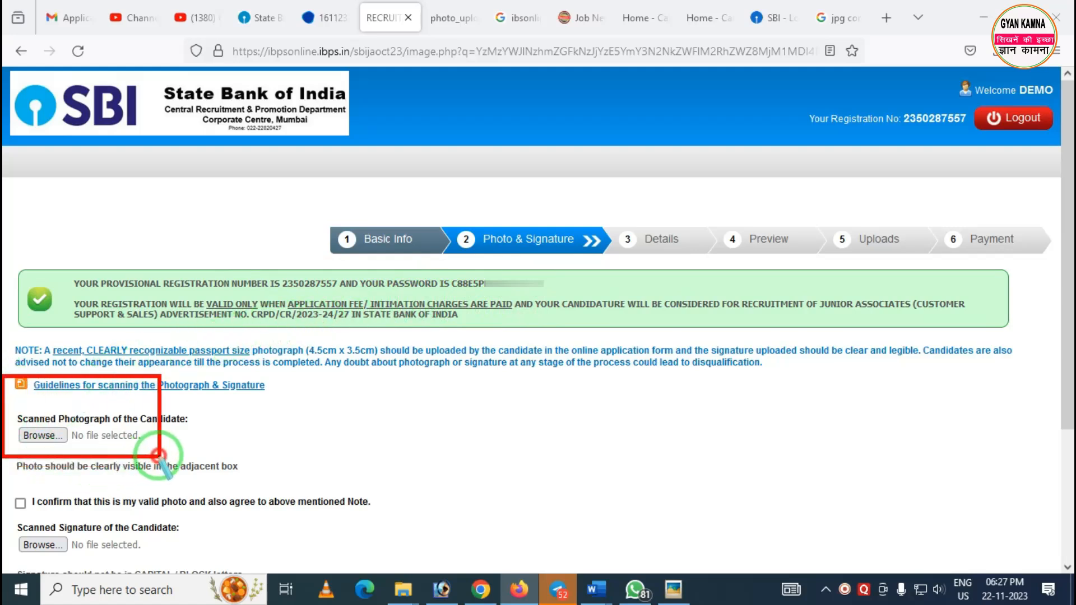
mouse_move(3, 491)
left_mouse_down()
mouse_move(120, 573)
mouse_move(165, 571)
left_mouse_up()
right_click(178, 493)
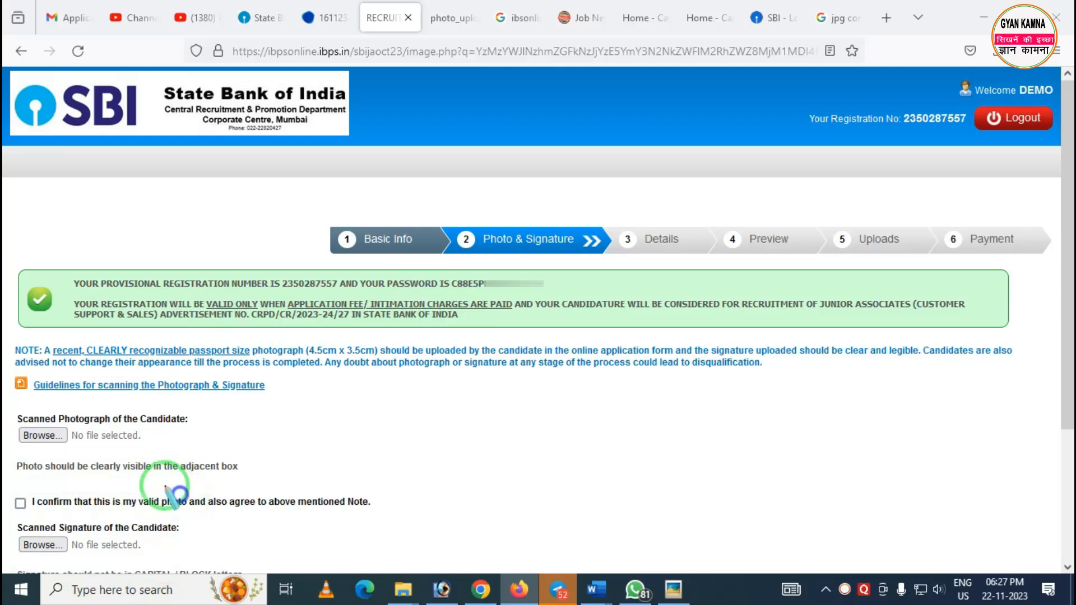
mouse_move(34, 369)
left_mouse_down()
mouse_move(80, 403)
mouse_move(278, 404)
left_mouse_up()
right_click(229, 413)
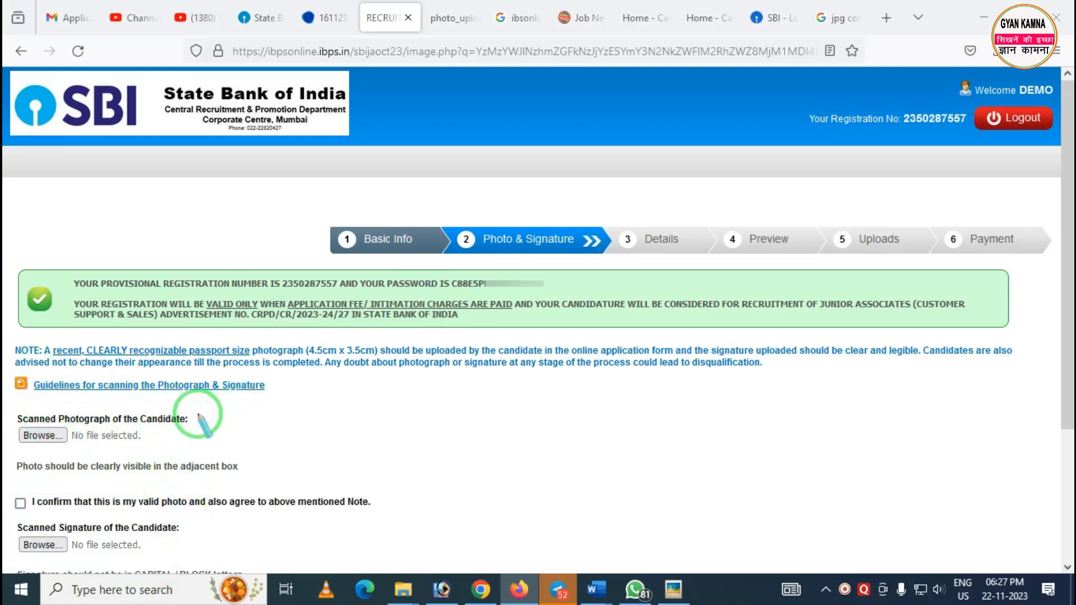
Upload the image phd as the candidate's scanned photograph and confirm that it is a valid photo.
left_click(39, 435)
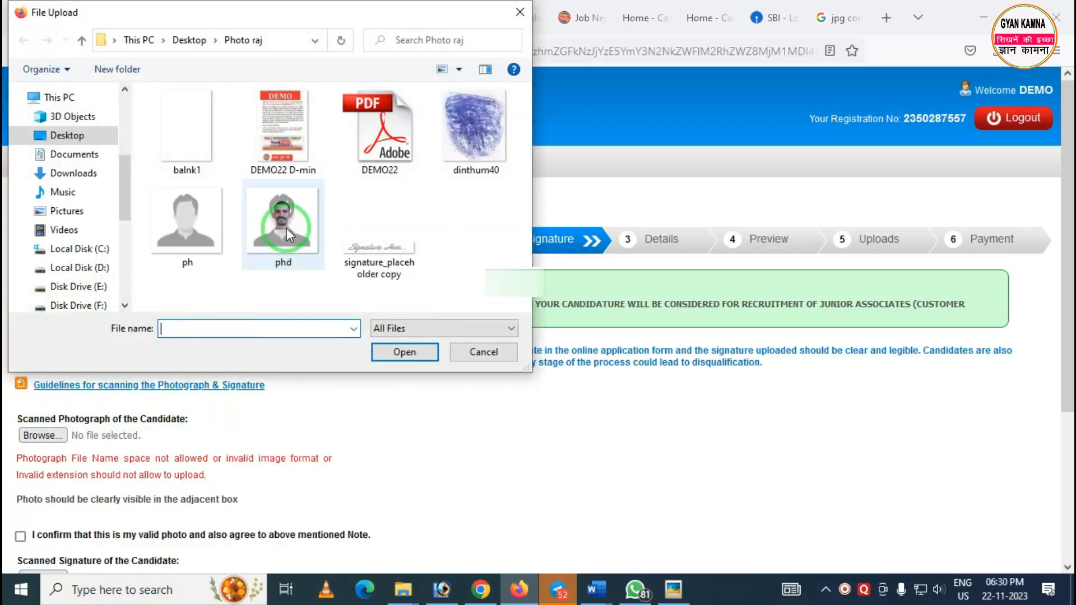
double_click(287, 234)
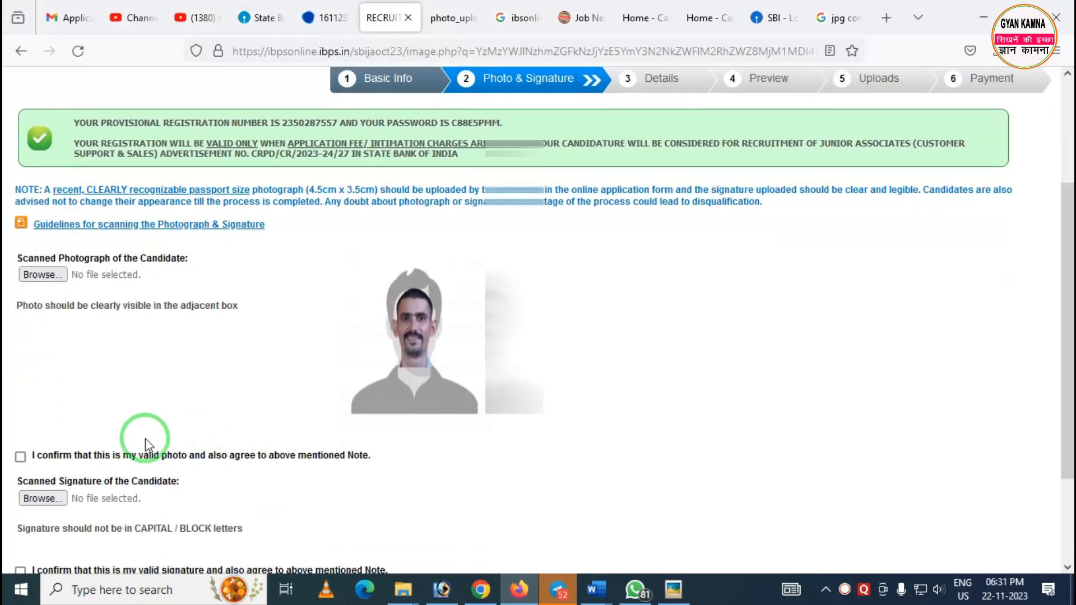
left_click(21, 543)
Upload the candidate's scanned signature, confirm that it is valid, and continue to the Details stage.
scroll(96, 465, "down", 4)
left_click(77, 367)
double_click(485, 238)
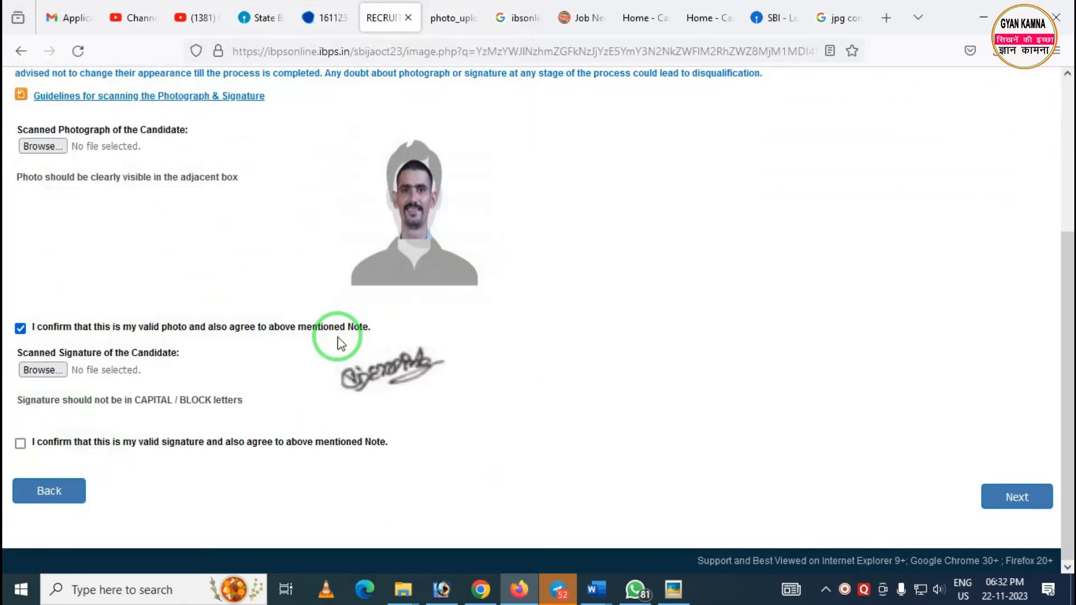
left_click(19, 444)
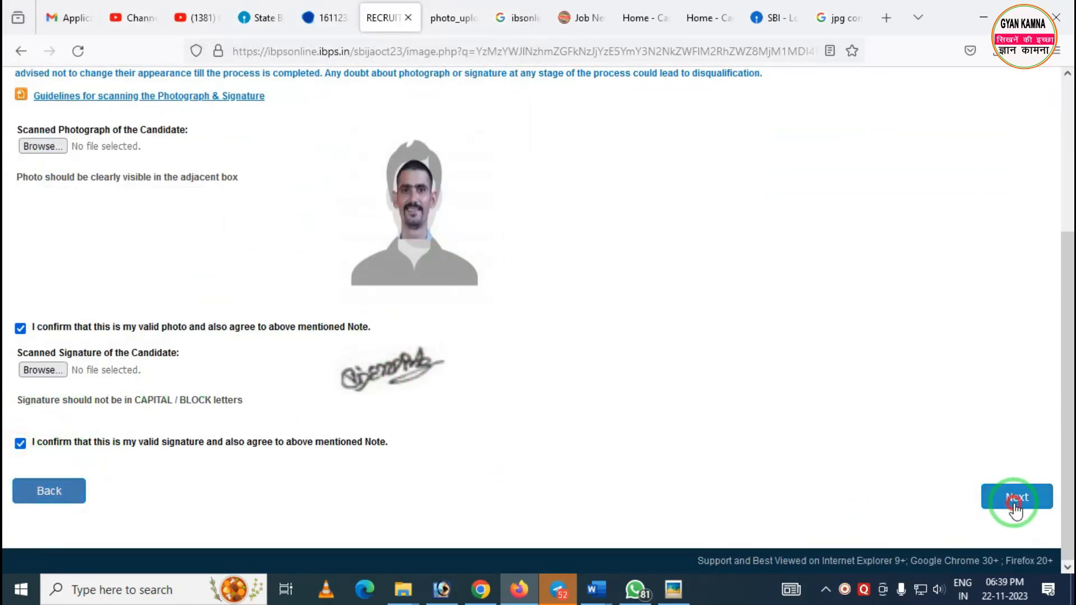
left_click(1012, 501)
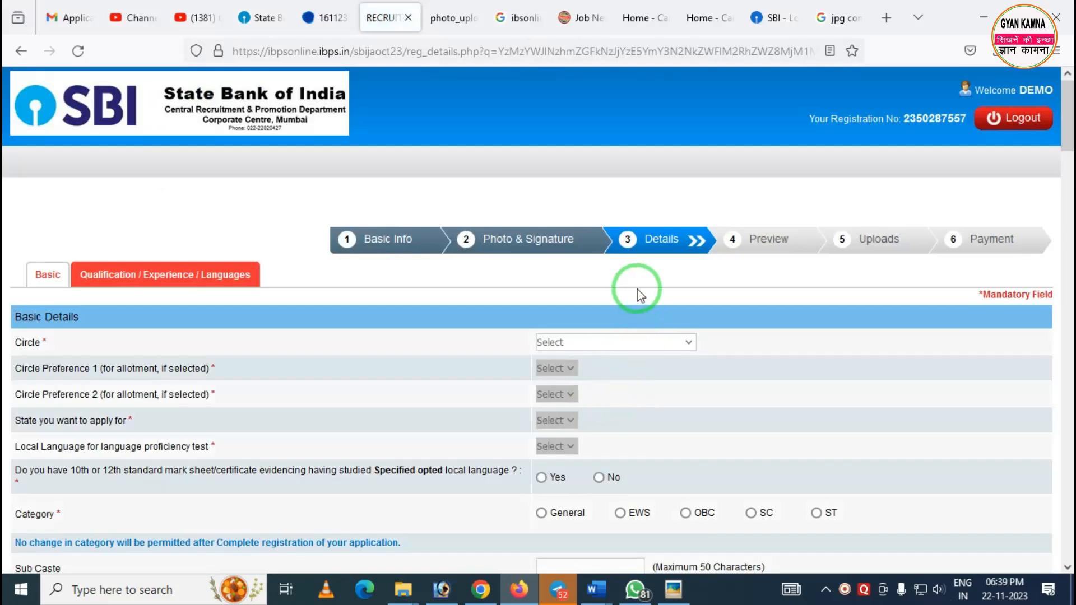
Set the Circle in Basic Details to JAIPUR and review the two Circle Preference fields.
mouse_move(609, 205)
left_mouse_down()
mouse_move(648, 300)
mouse_move(699, 301)
left_mouse_up()
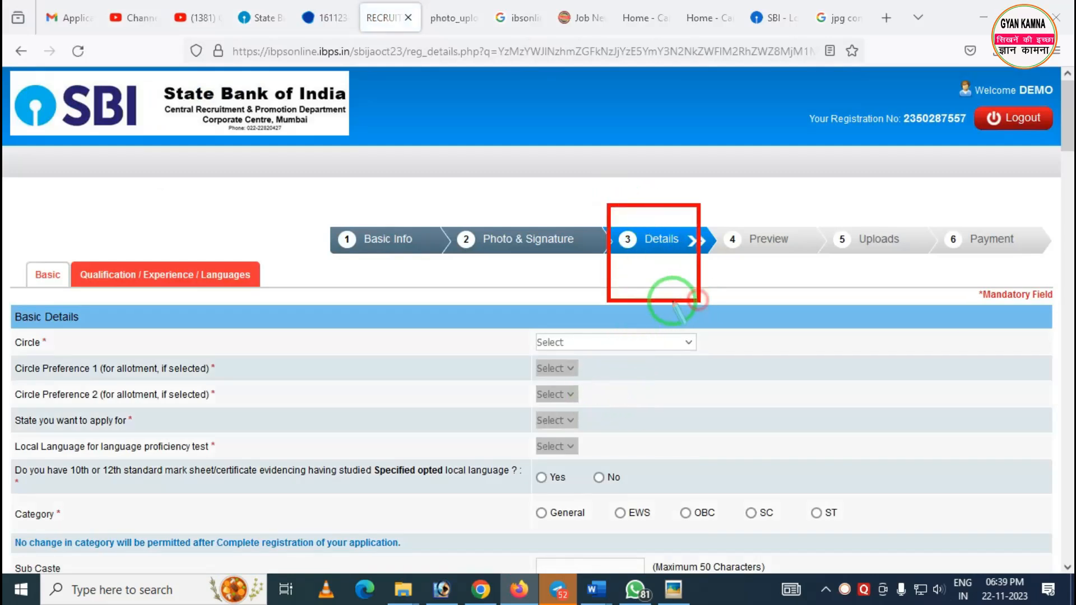
right_click(209, 333)
left_click_drag(35, 332, 704, 350)
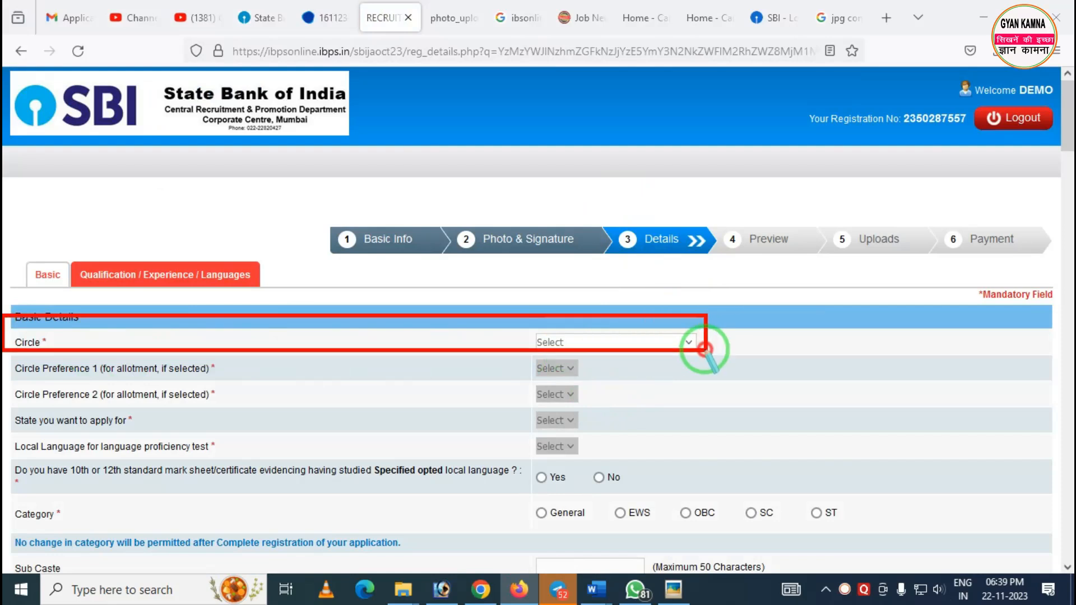
right_click(661, 355)
left_click(605, 348)
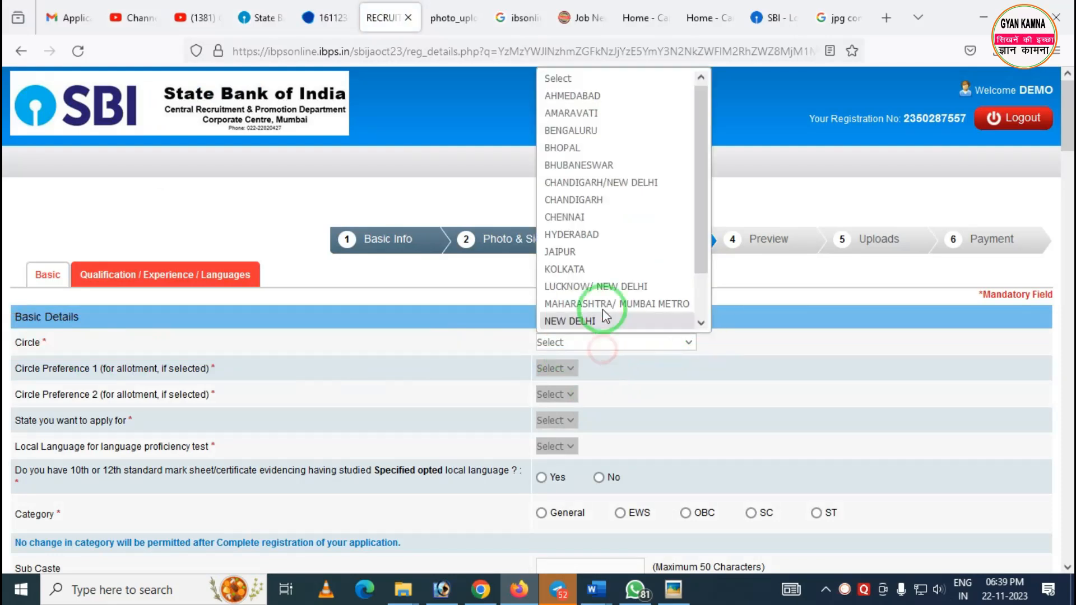
left_click(571, 251)
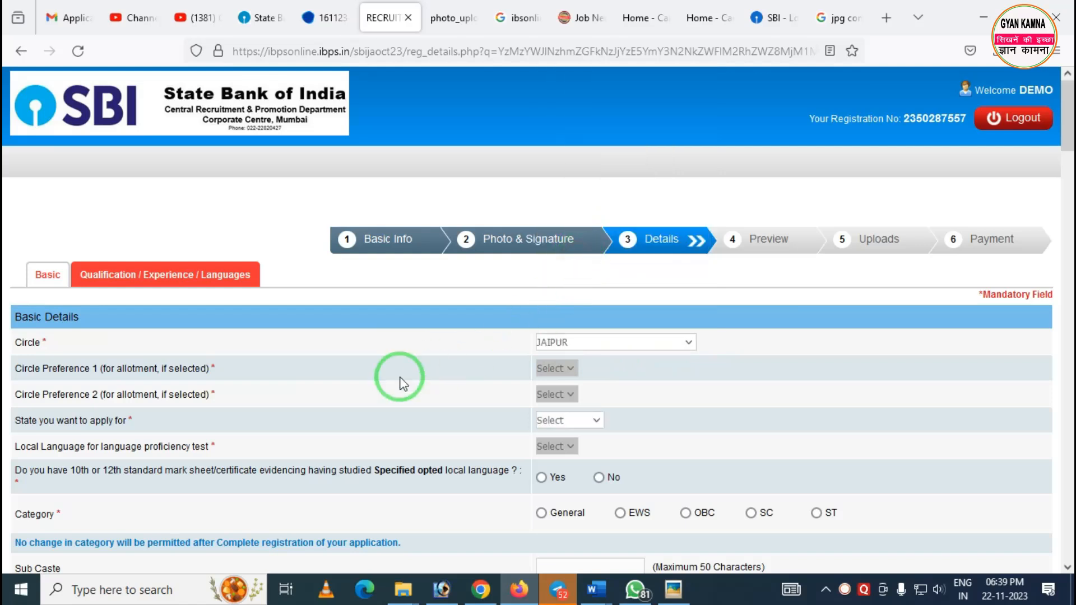
mouse_move(62, 359)
left_mouse_down()
mouse_move(118, 387)
mouse_move(377, 422)
left_mouse_up()
right_click(396, 406)
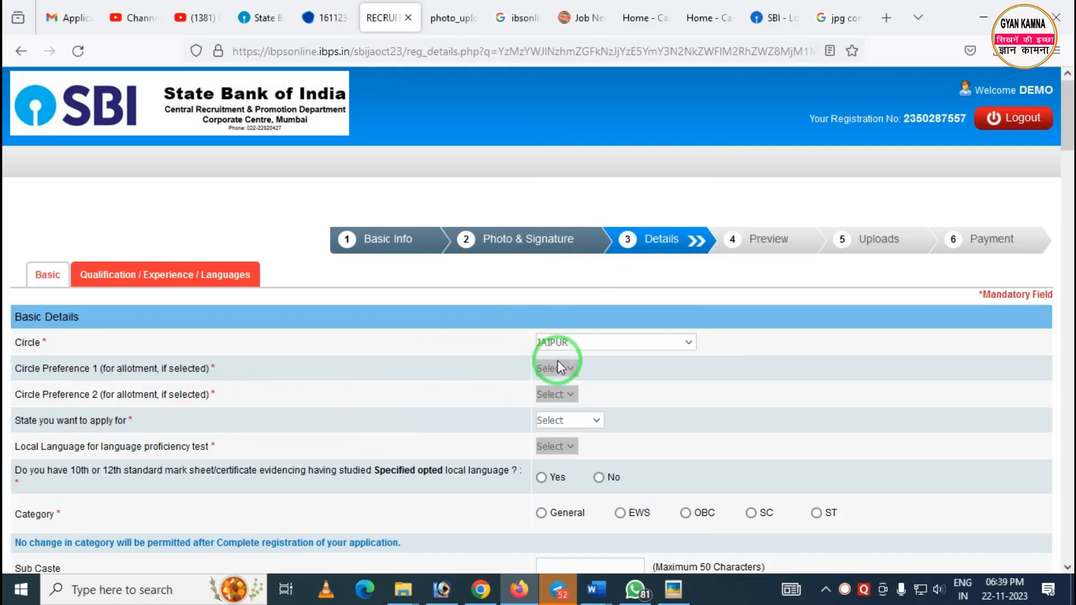
Switch the Circle to LUCKNOW/ NEW DELHI, view the Circle Preference 1 options, and set the Circle back to JAIPUR.
left_click(564, 343)
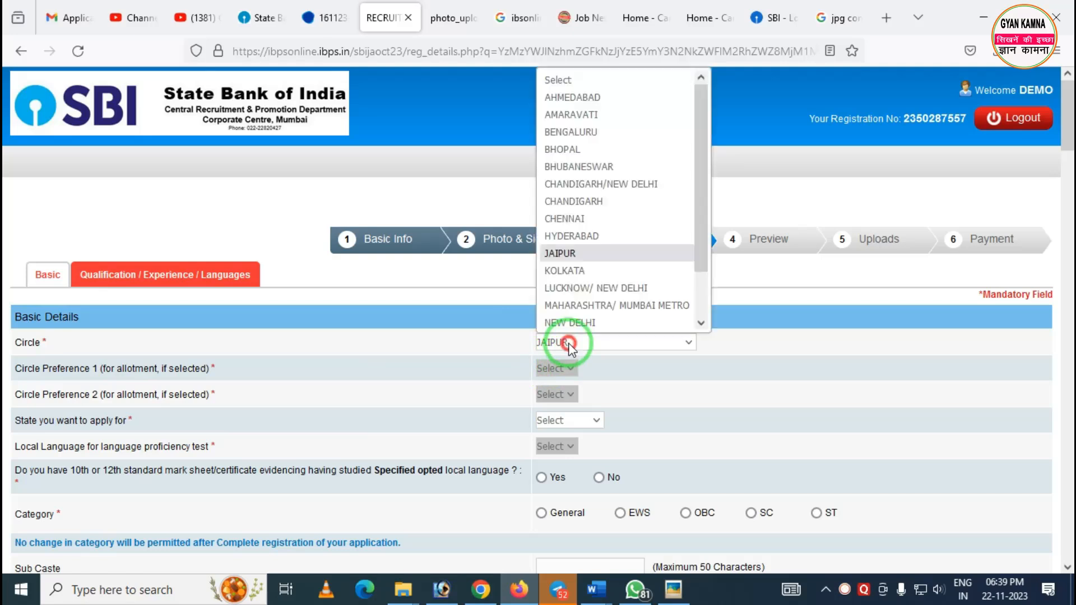
left_click(576, 289)
left_click(542, 376)
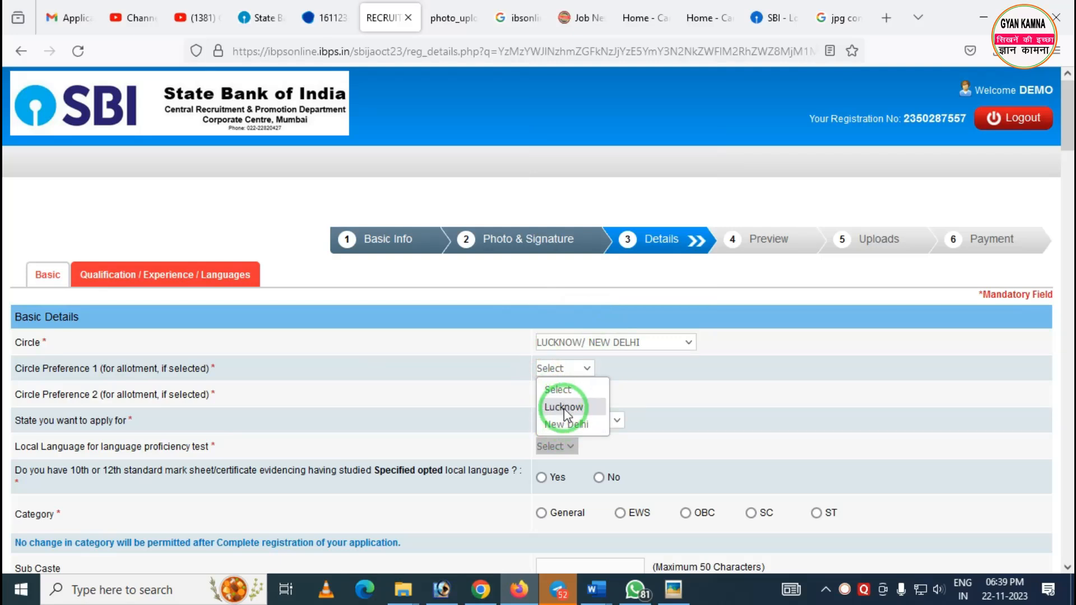
left_click(503, 389)
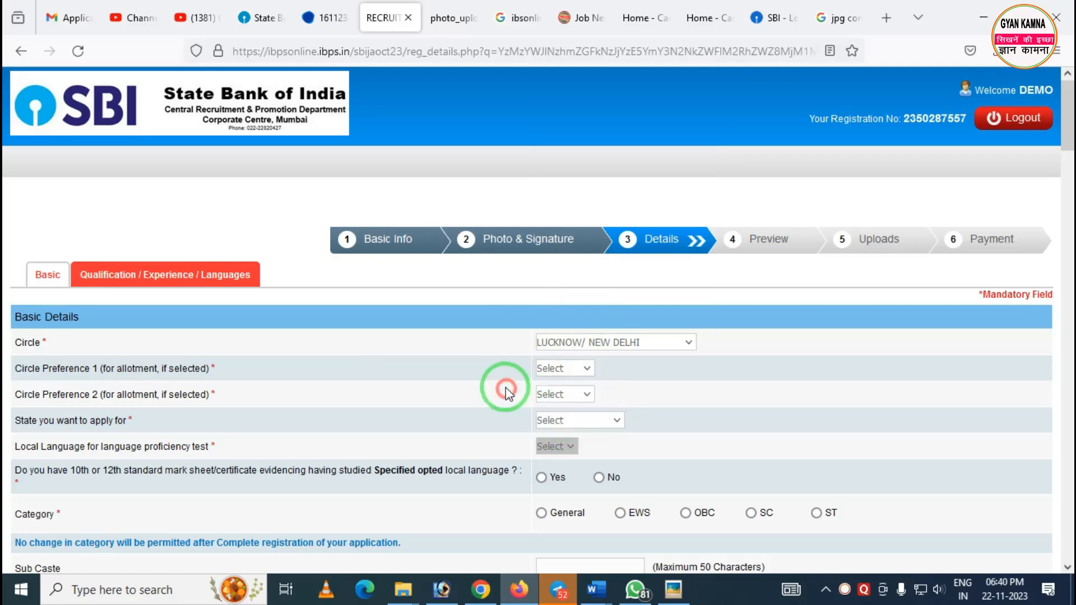
left_click(587, 343)
left_click(560, 252)
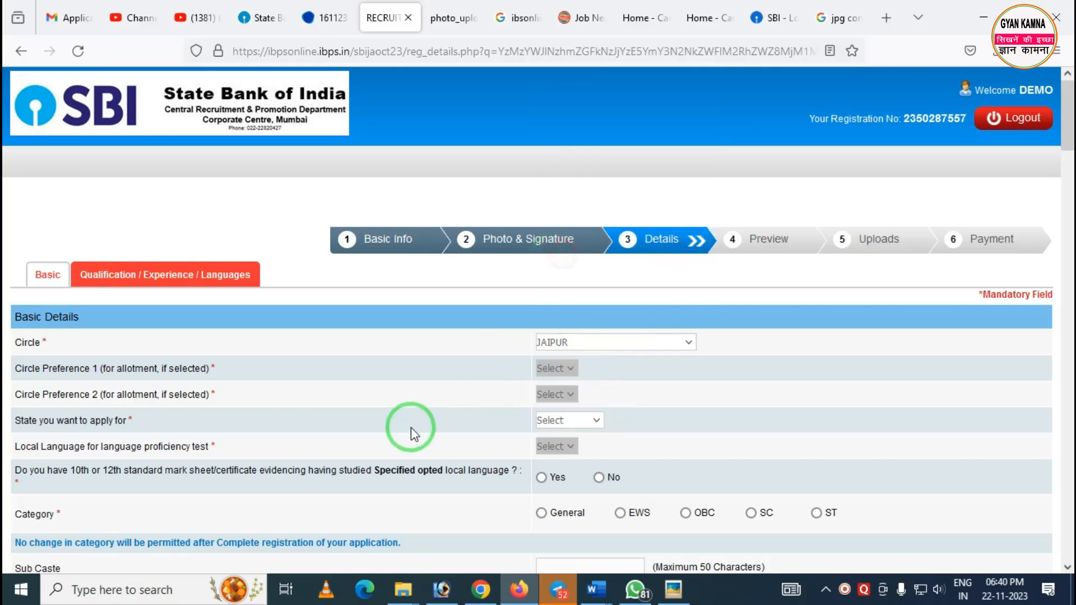
Choose RAJASTHAN as the state to apply for and Hindi as the local language for the proficiency test.
left_click_drag(3, 404, 522, 489)
left_click(533, 456)
left_click(563, 421)
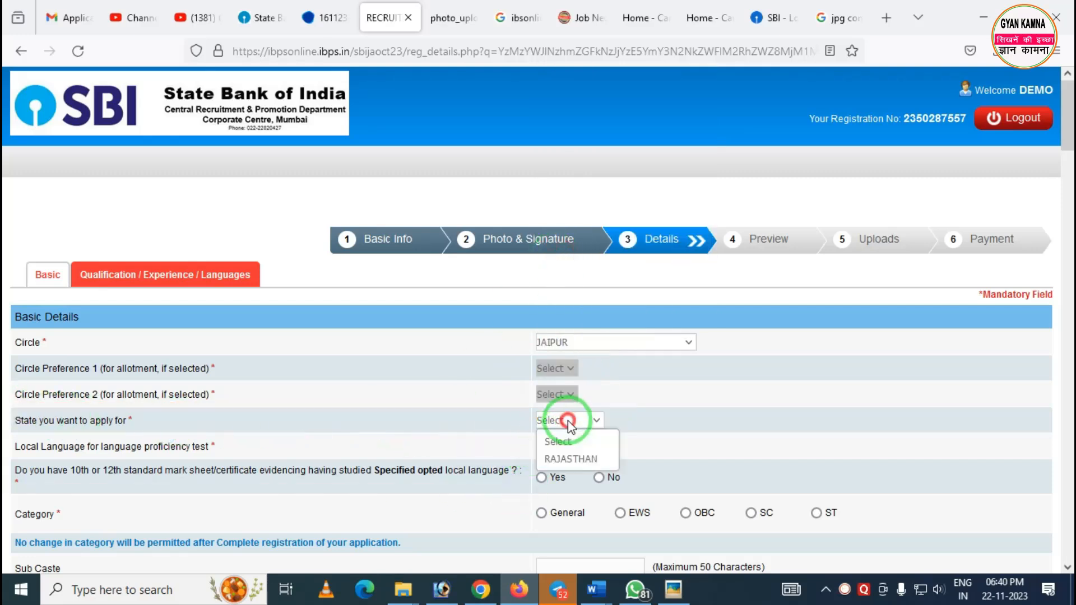
left_click(571, 459)
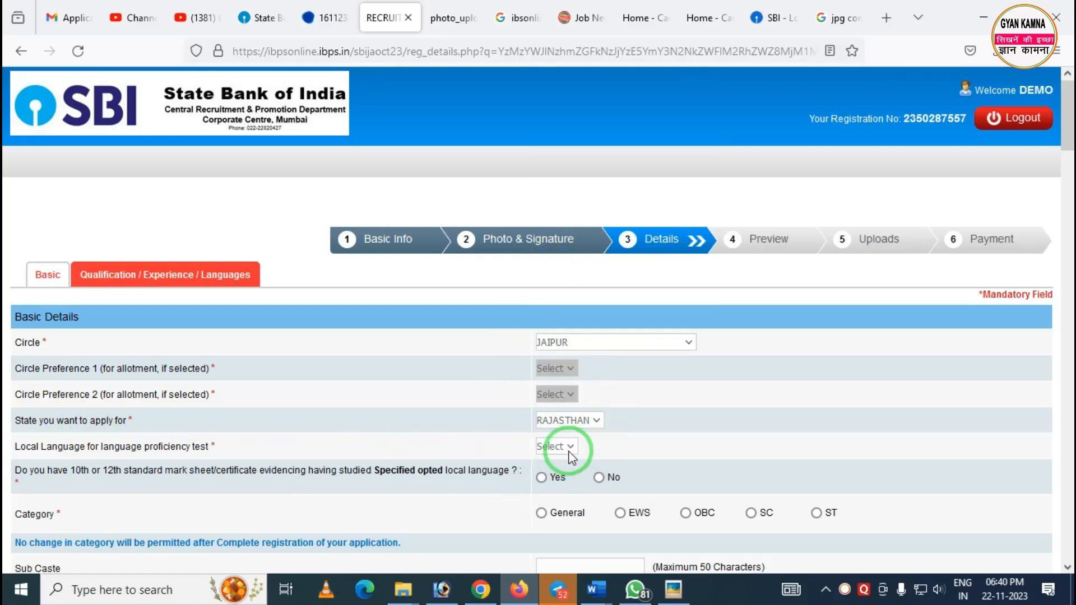
left_click(570, 448)
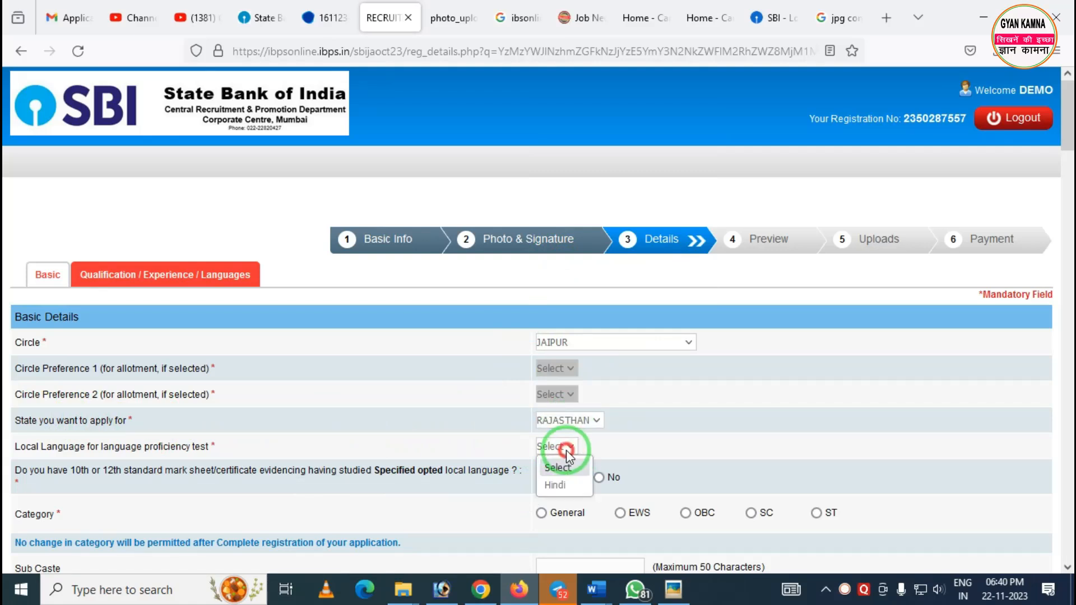
left_click(571, 487)
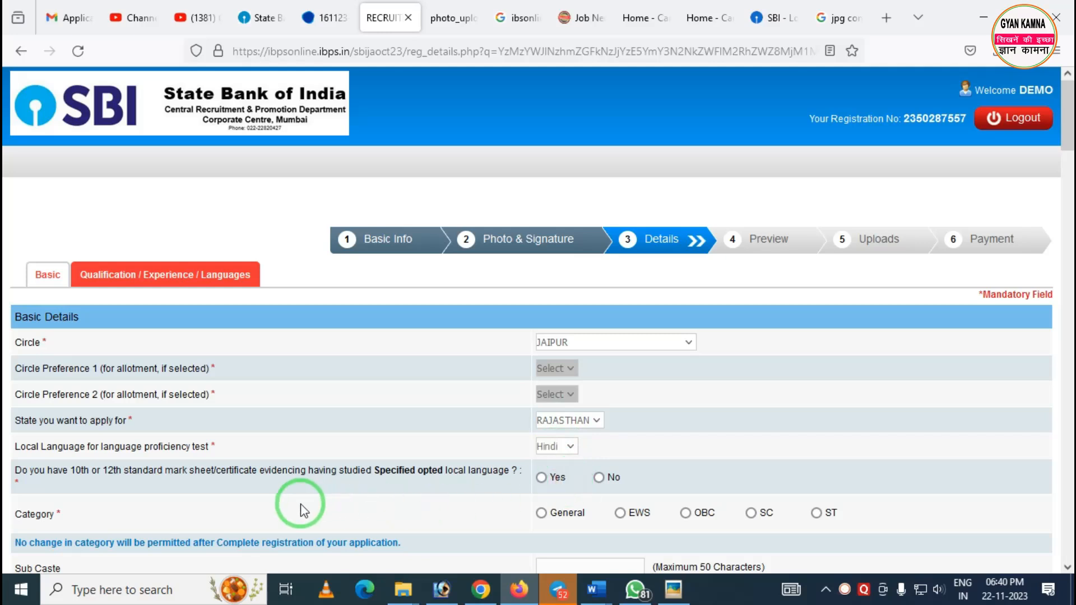
Answer Yes to having a 10th or 12th standard mark sheet showing study of the opted local language.
mouse_move(36, 452)
left_mouse_down()
mouse_move(96, 487)
mouse_move(300, 496)
mouse_move(491, 486)
left_mouse_up()
right_click(503, 480)
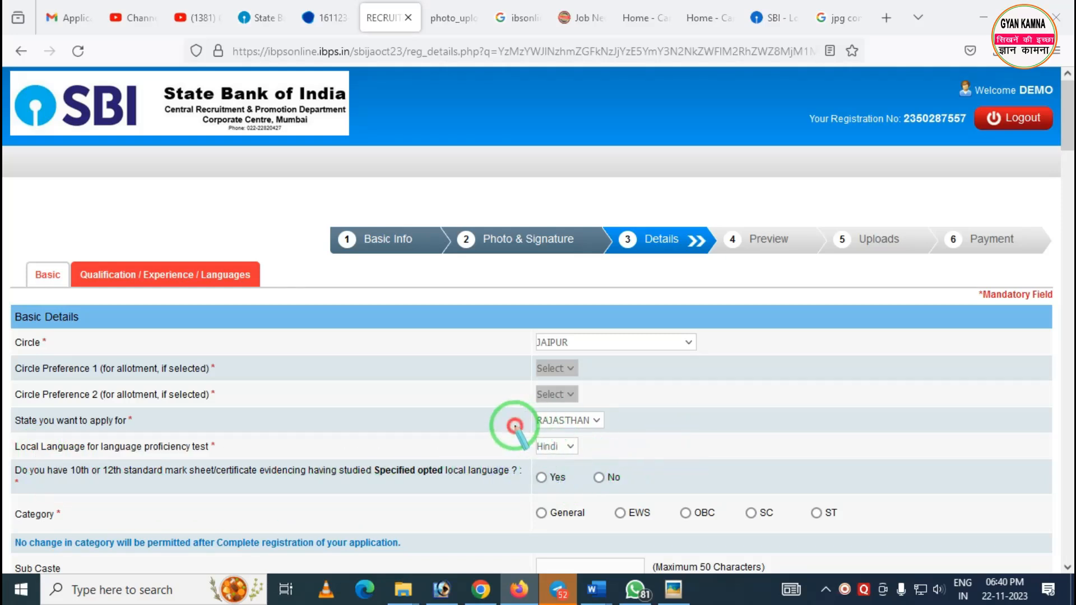
left_click_drag(513, 425, 597, 458)
right_click(572, 455)
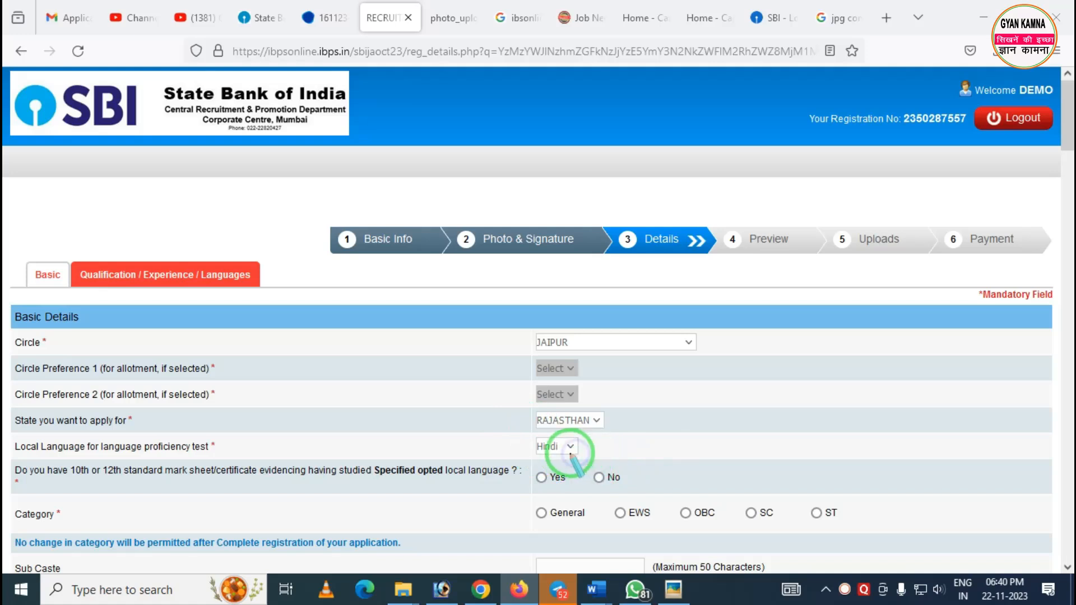
left_click(542, 480)
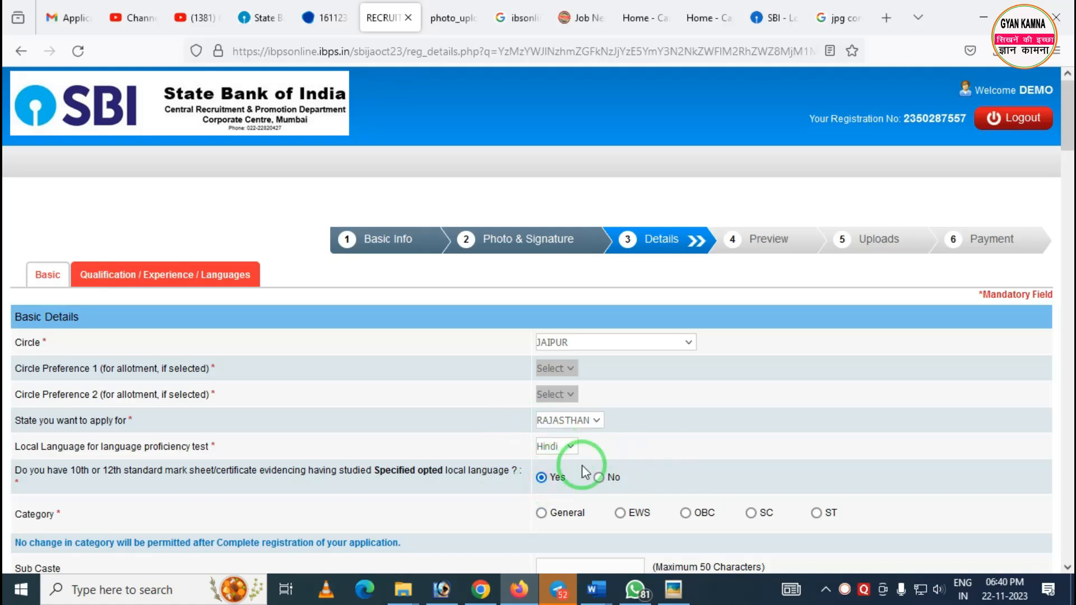
Set the category to SC, accept the category notice, and enter demo as the sub caste.
scroll(622, 451, "down", 4)
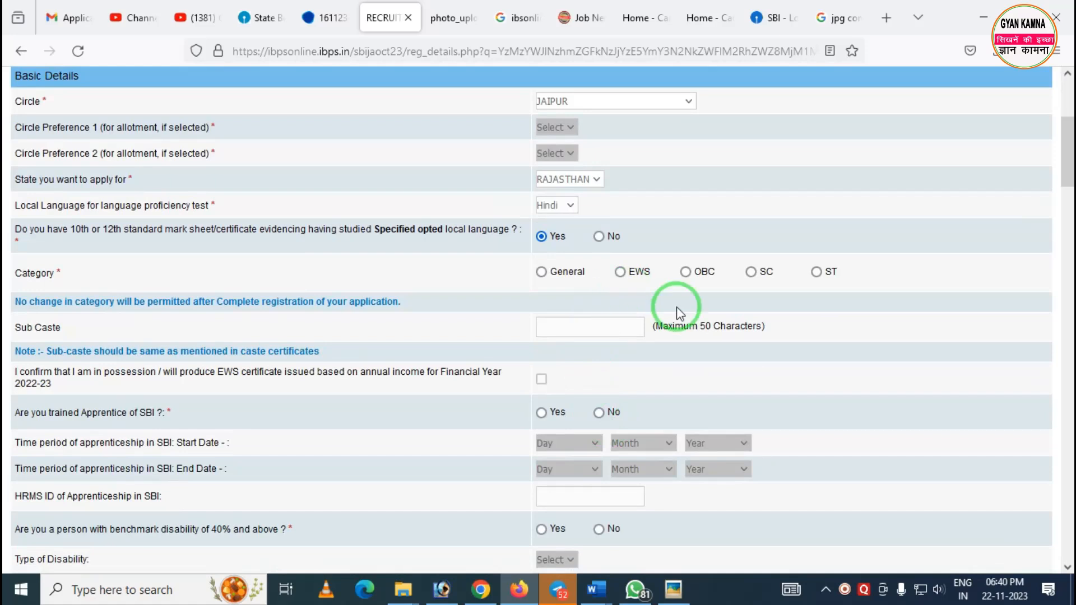
left_click(751, 273)
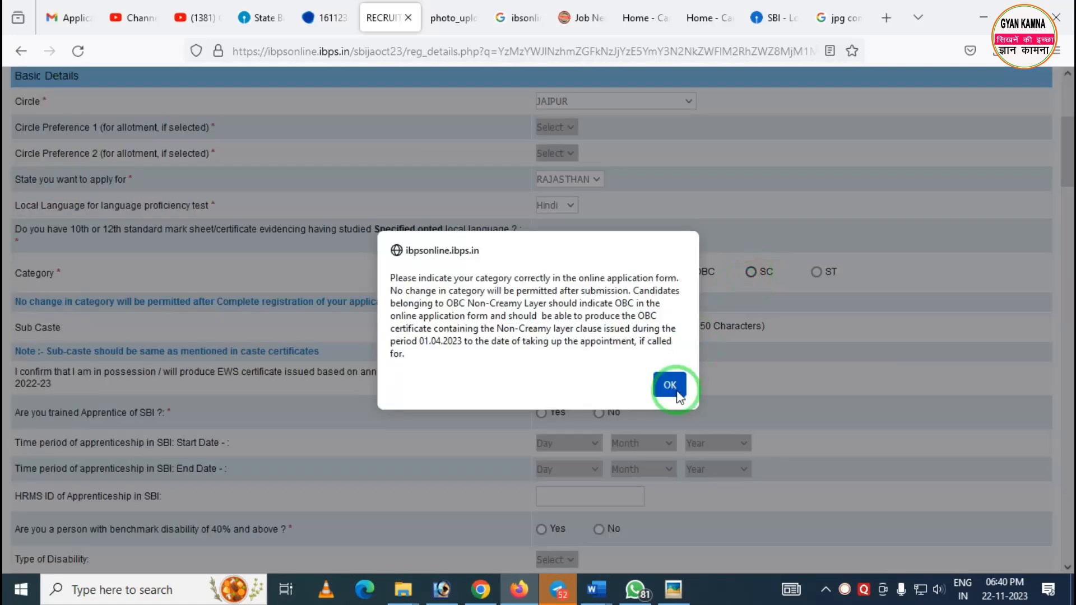
left_click(678, 393)
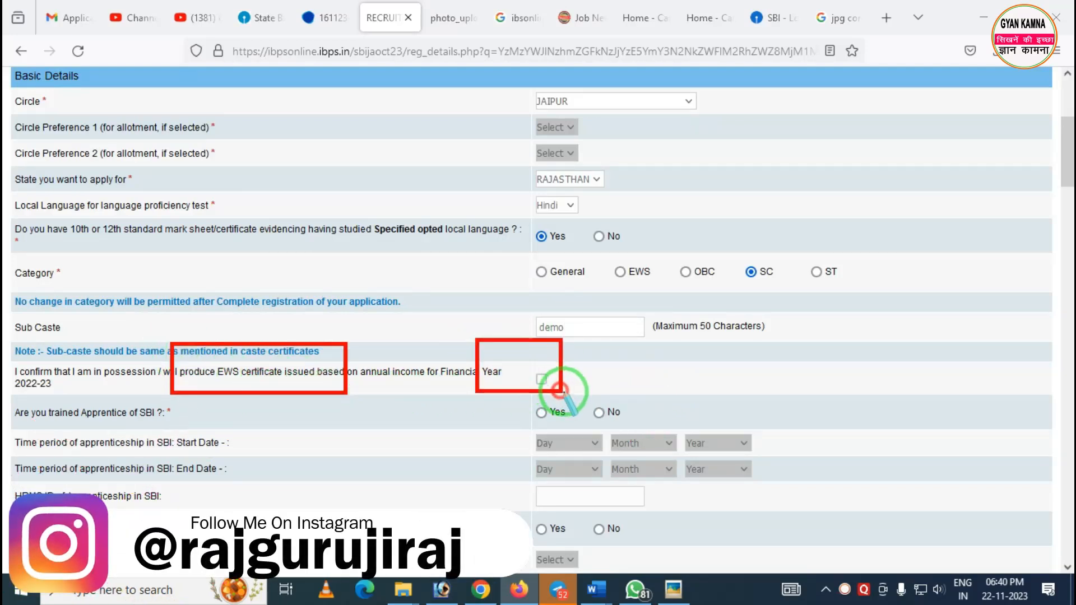
key("e")
key("Escape")
left_click(539, 384)
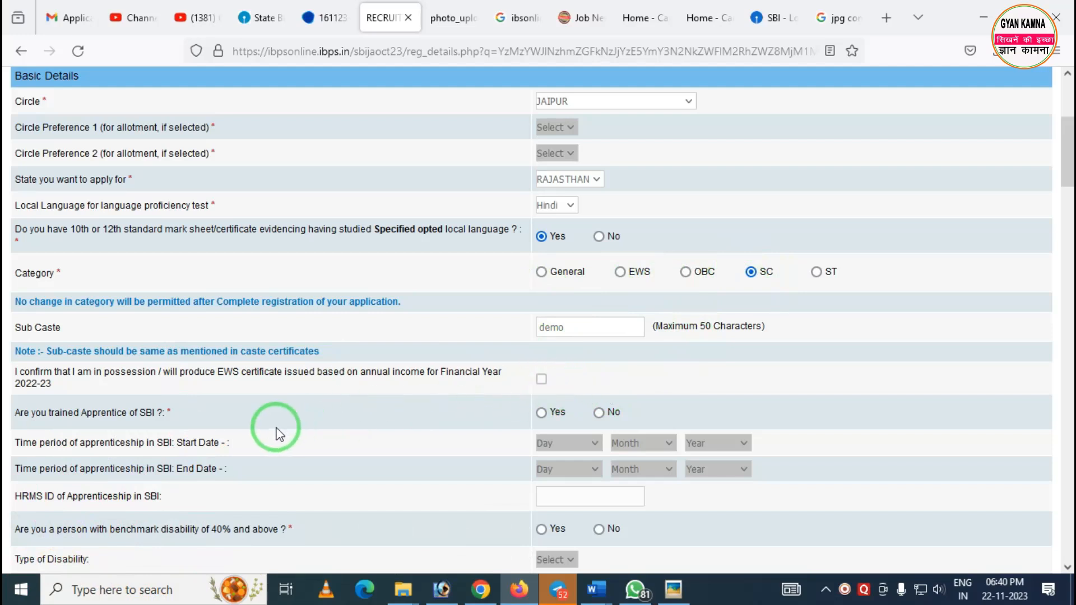
Try Yes for being a trained Apprentice of SBI, check the apprenticeship date fields, and change the answer to No.
mouse_move(24, 394)
left_mouse_down()
mouse_move(120, 436)
mouse_move(365, 438)
left_mouse_up()
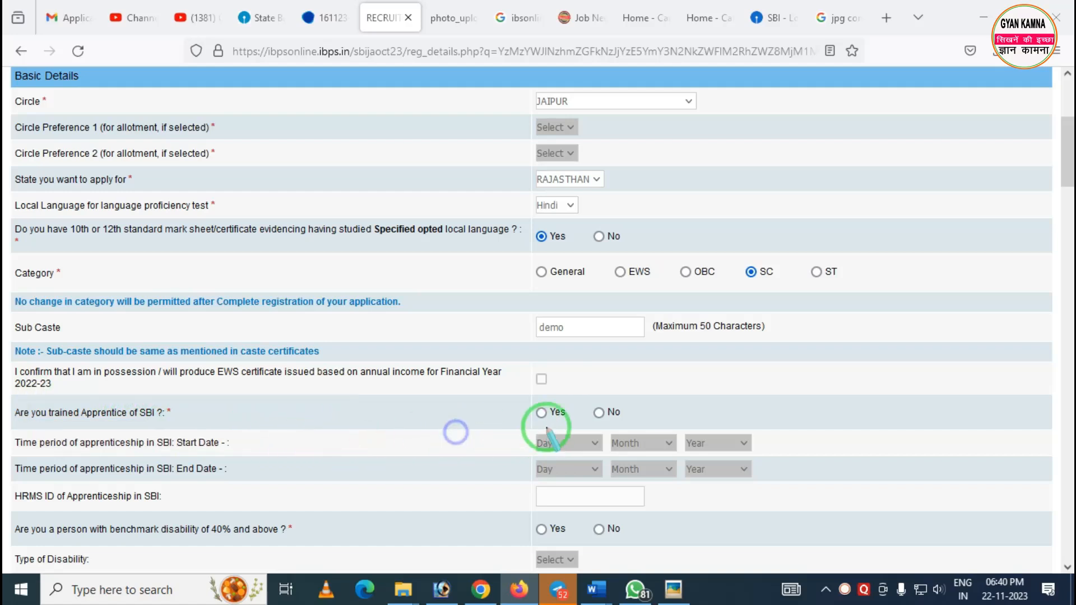
left_click(541, 413)
left_click(593, 443)
left_click(486, 440)
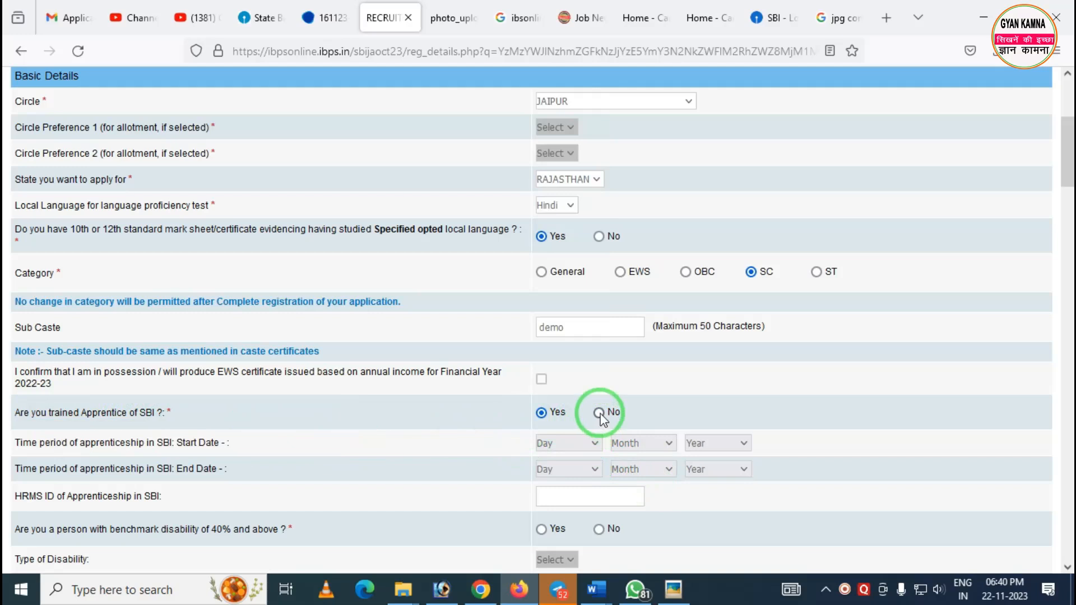
left_click(599, 413)
View the Type of Disability options under a Yes answer, and answer No to having a benchmark disability of 40% and above.
scroll(533, 397, "down", 3)
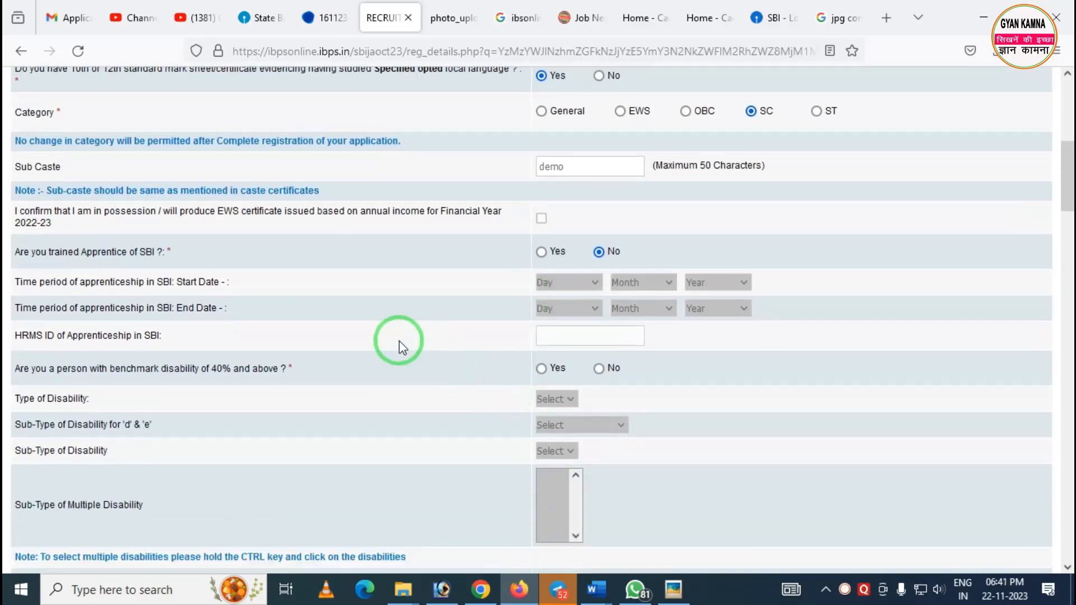
mouse_move(83, 338)
left_mouse_down()
mouse_move(149, 396)
mouse_move(417, 399)
left_mouse_up()
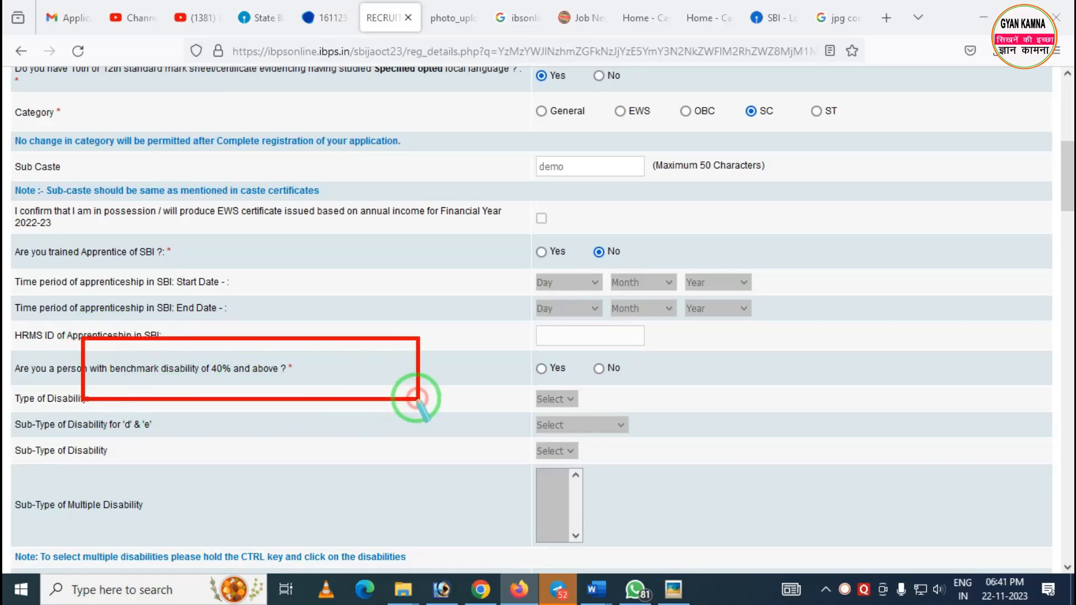
left_click_drag(507, 342, 557, 398)
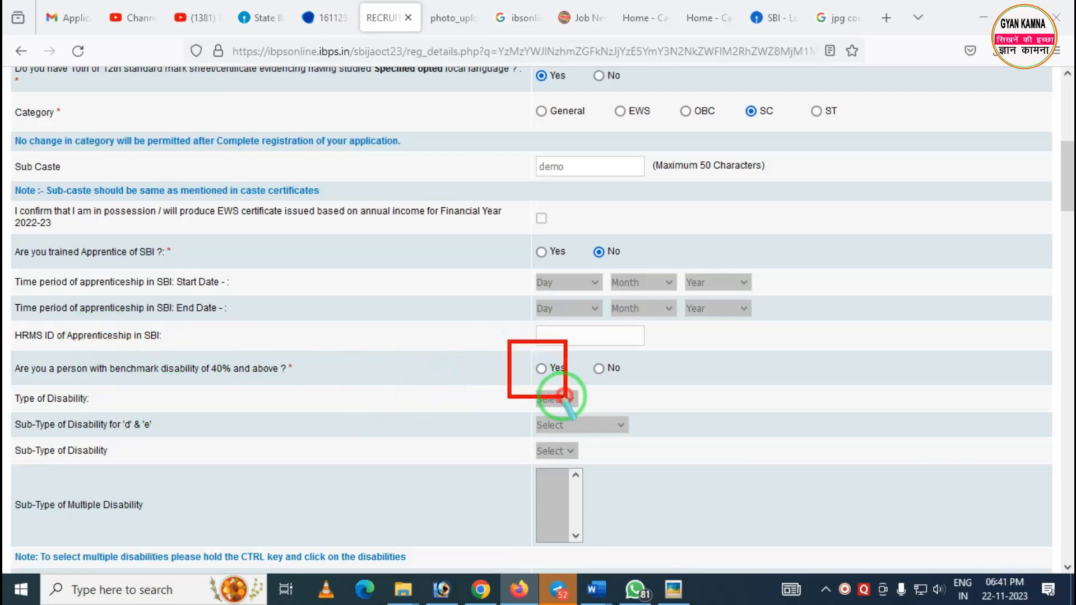
left_click(552, 399)
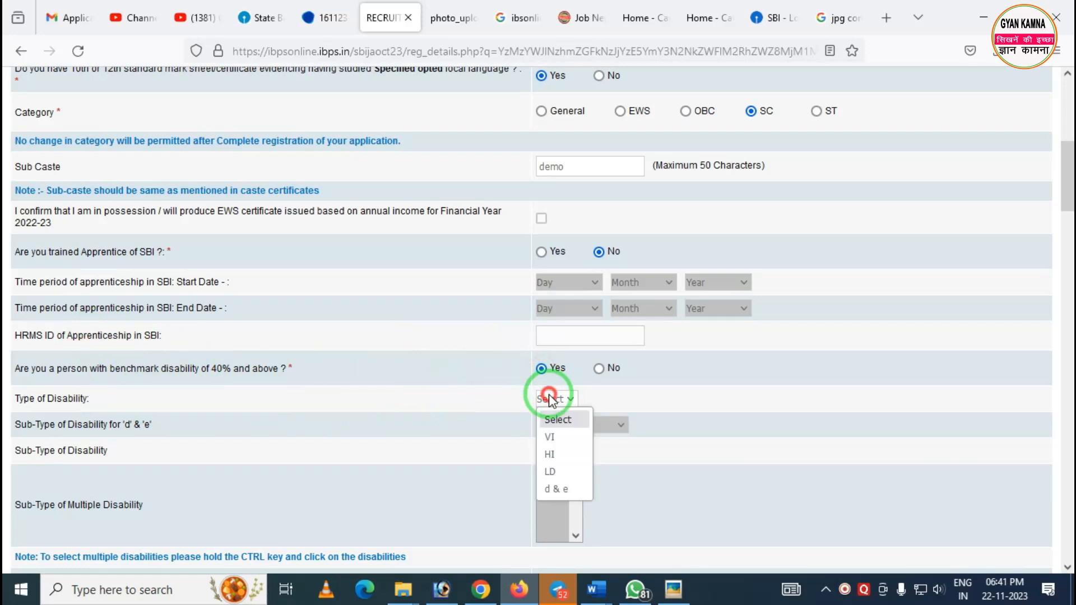
left_click(639, 401)
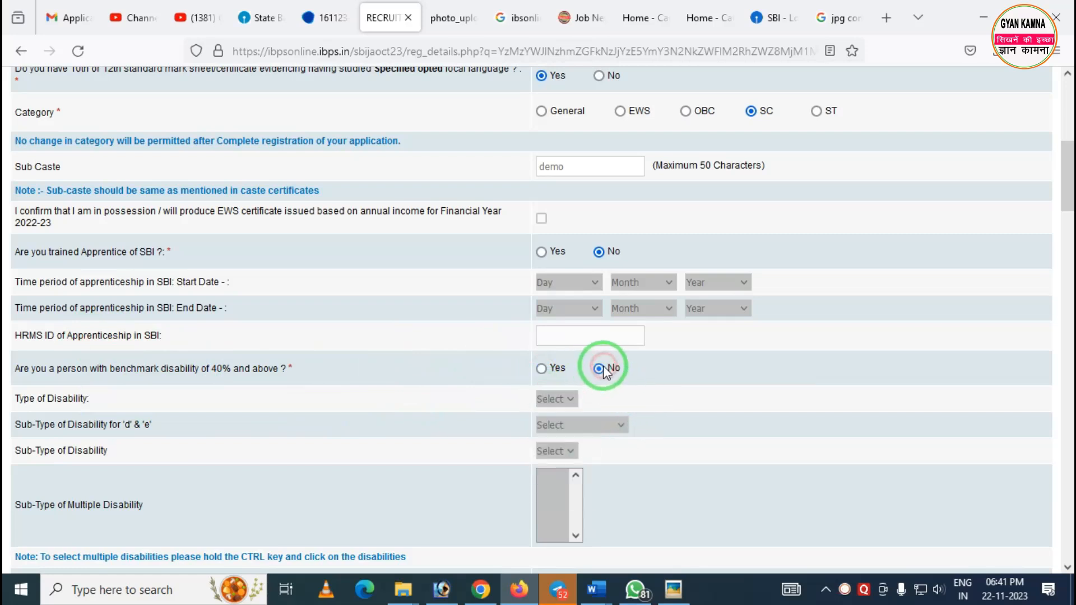
Review the compensatory time and scribe questions, and answer No to having a specified disability below 40% with difficulty in writing.
scroll(552, 375, "down", 5)
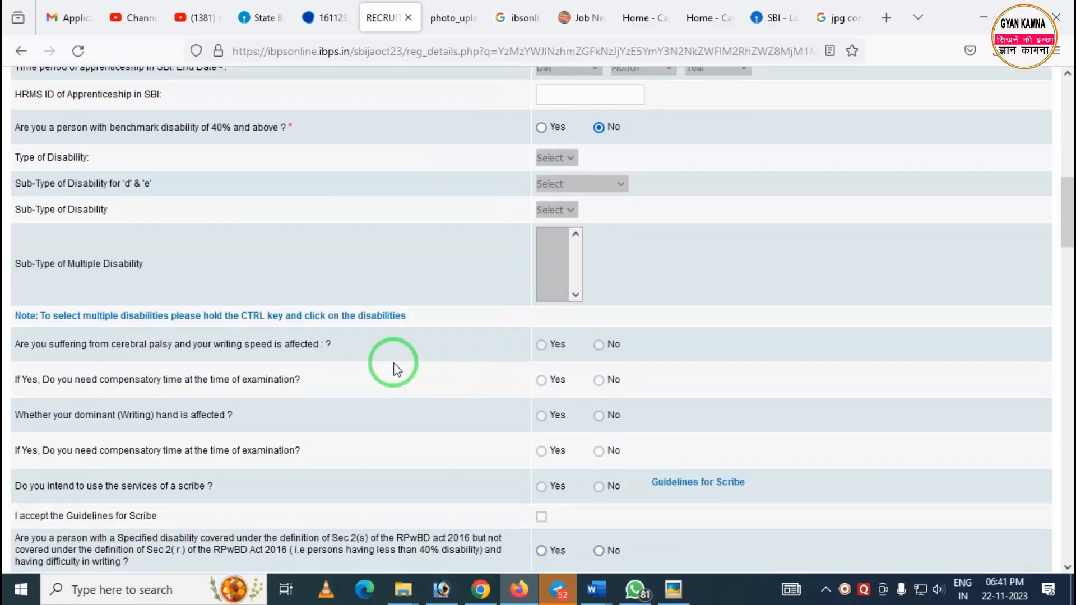
scroll(560, 374, "down", 3)
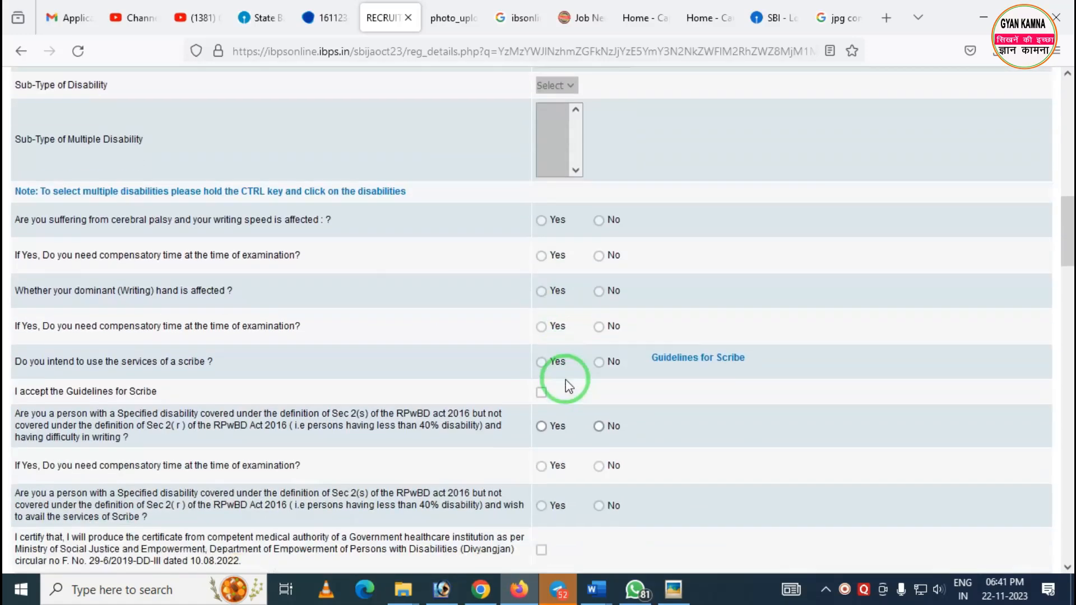
left_click_drag(512, 170, 676, 474)
right_click(559, 309)
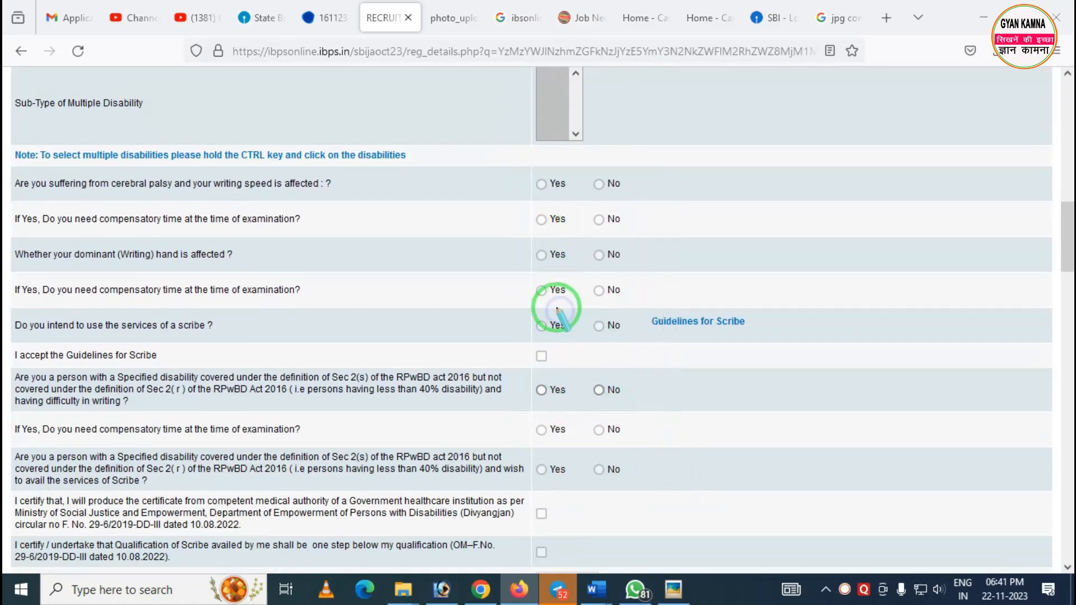
scroll(577, 336, "up", 3)
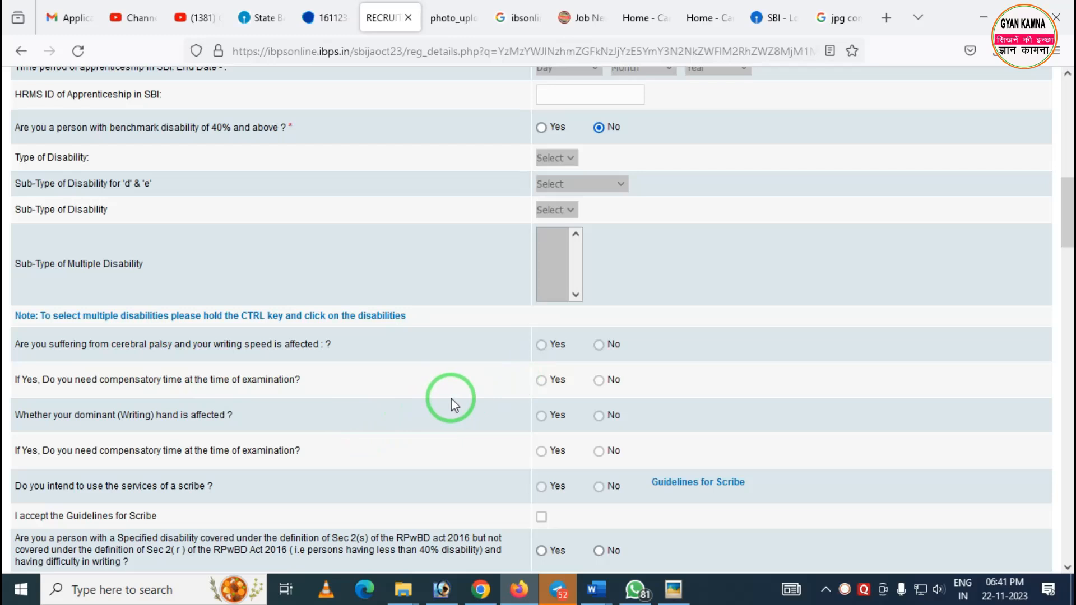
scroll(452, 398, "down", 5)
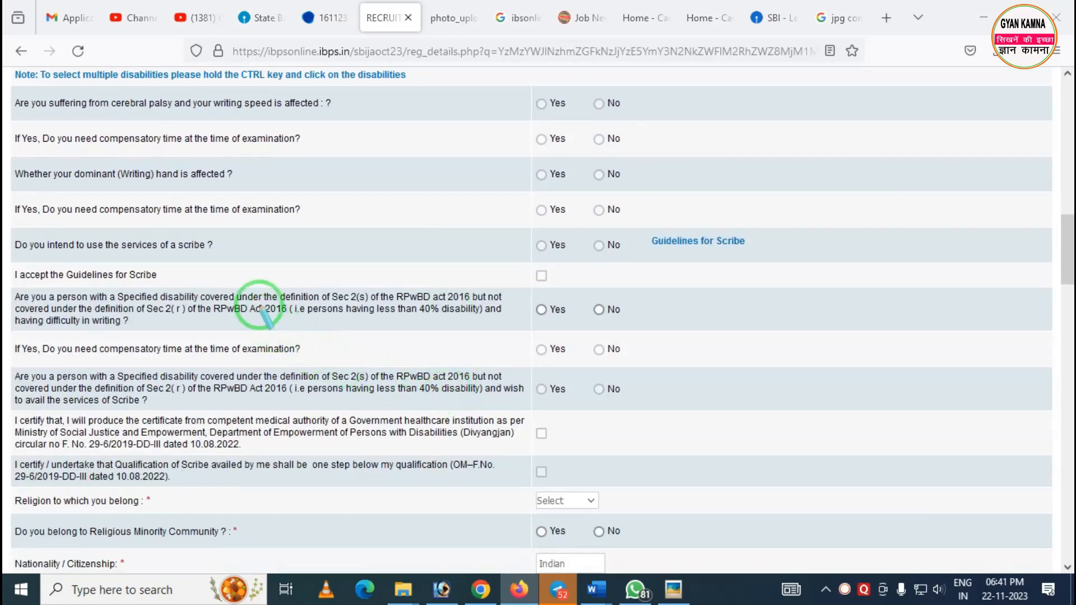
left_click_drag(245, 279, 317, 331)
right_click(323, 331)
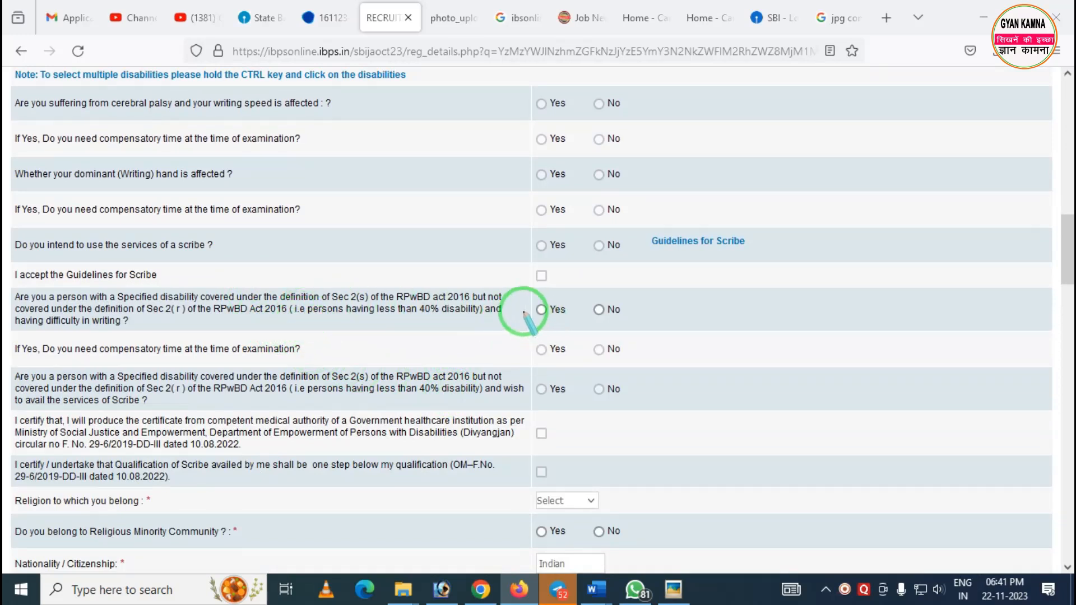
left_click(599, 309)
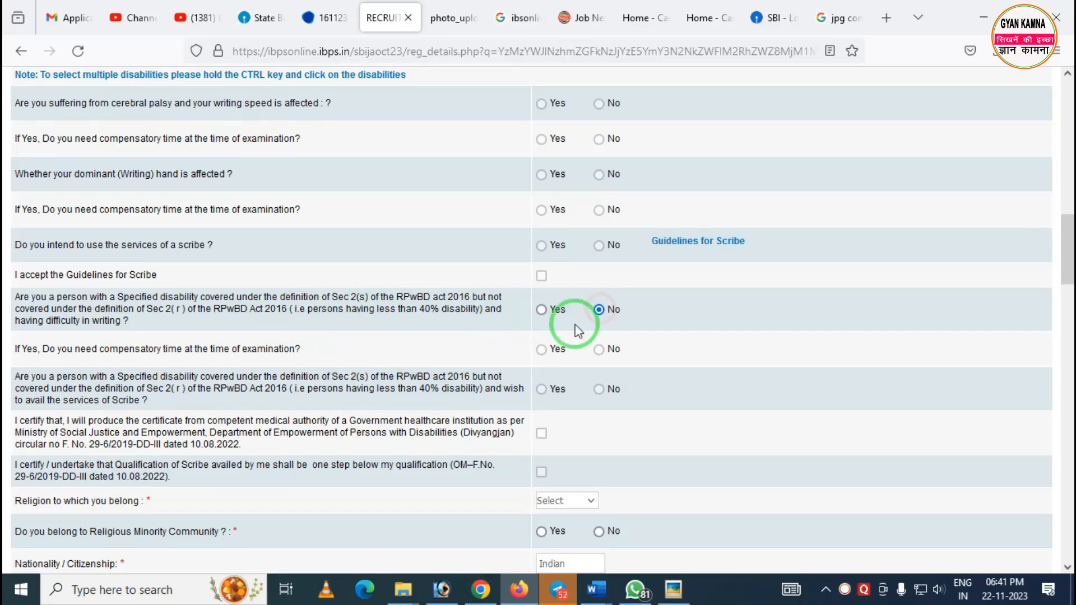
Choose Hindu as the religion and answer No to belonging to a religious minority community.
scroll(476, 358, "down", 2)
scroll(445, 356, "down", 2)
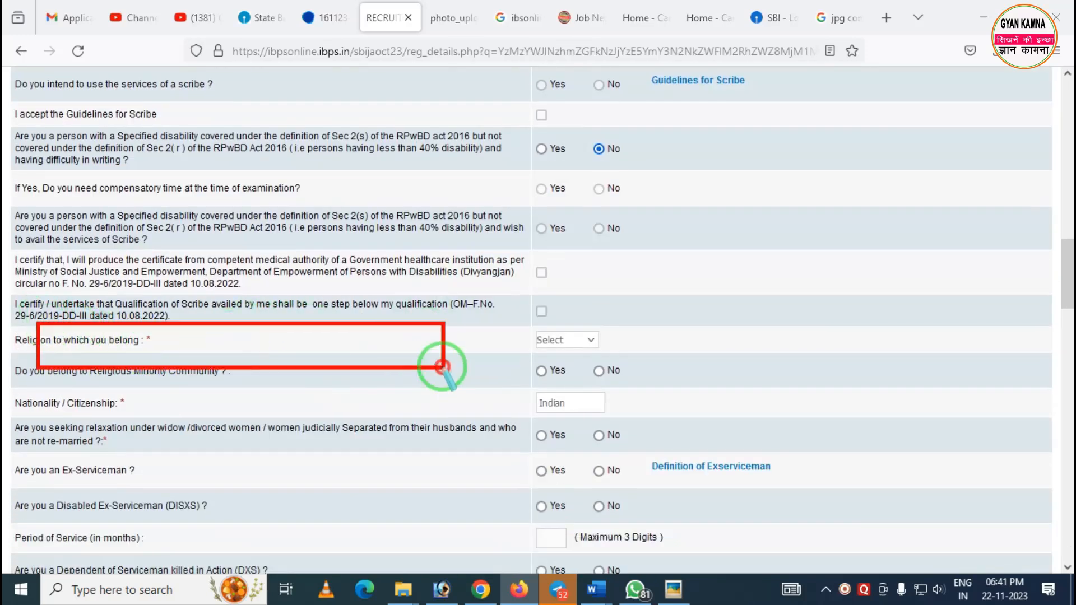
left_click(590, 342)
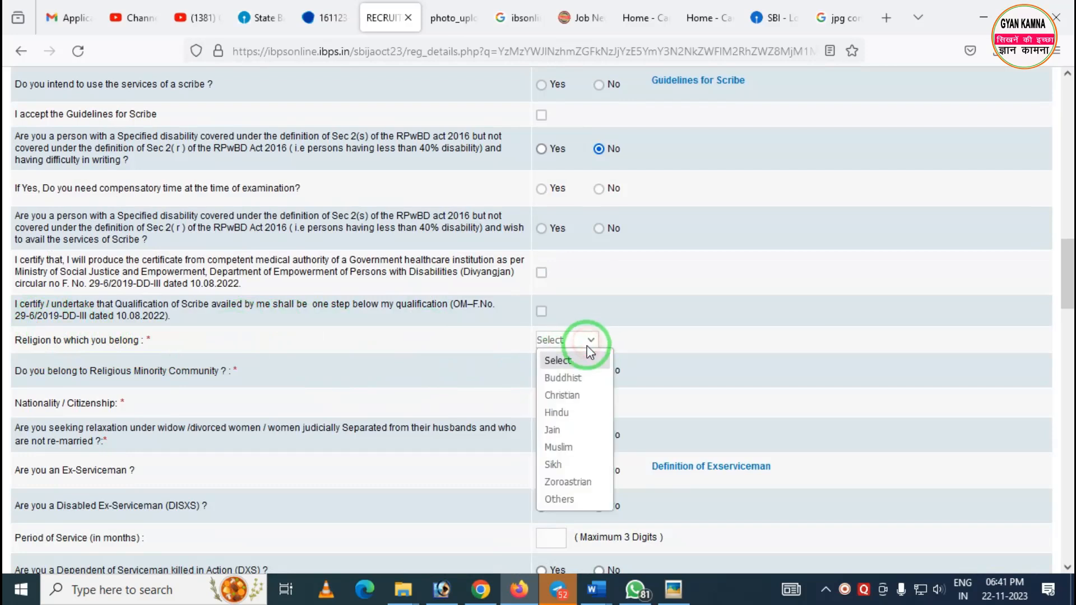
left_click(552, 413)
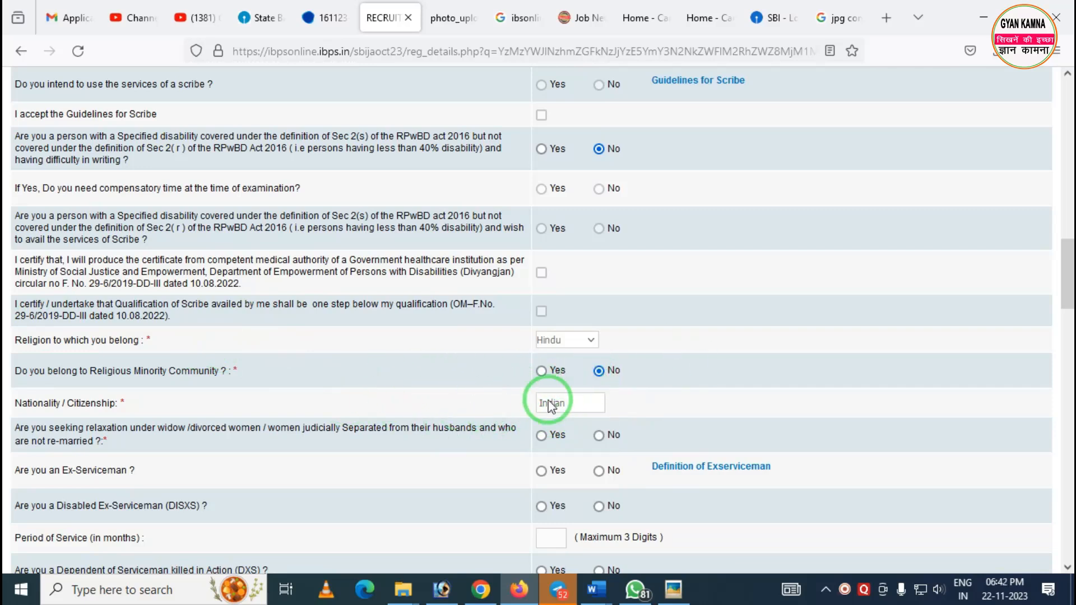
Answer No to the widow/divorced women relaxation, Ex-Serviceman, Disabled Ex-Serviceman and Dependent of Serviceman killed in Action questions.
scroll(588, 401, "down", 1)
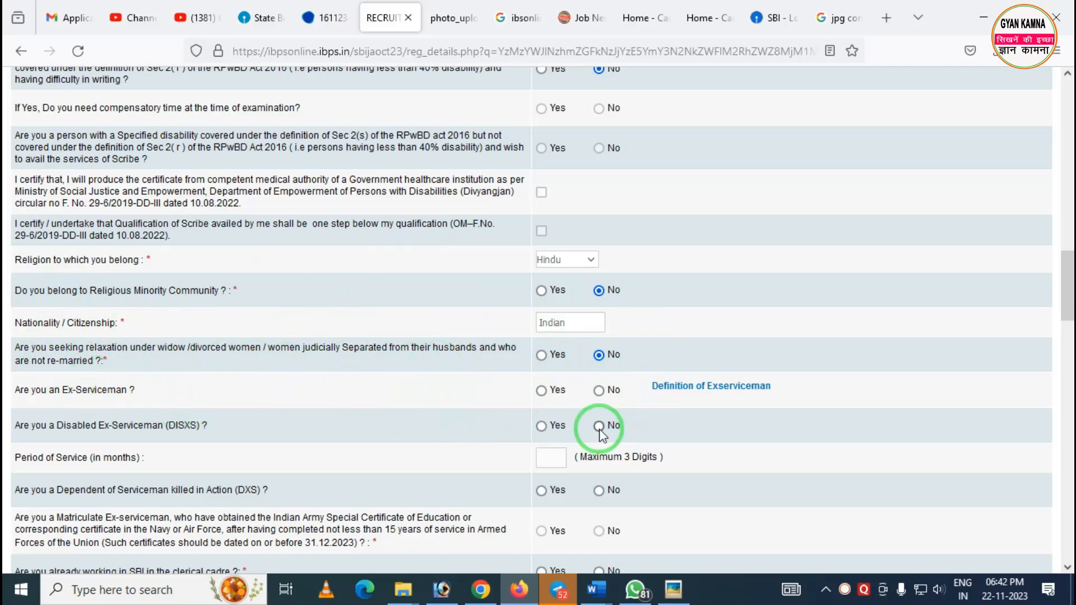
left_click(599, 391)
scroll(476, 408, "down", 3)
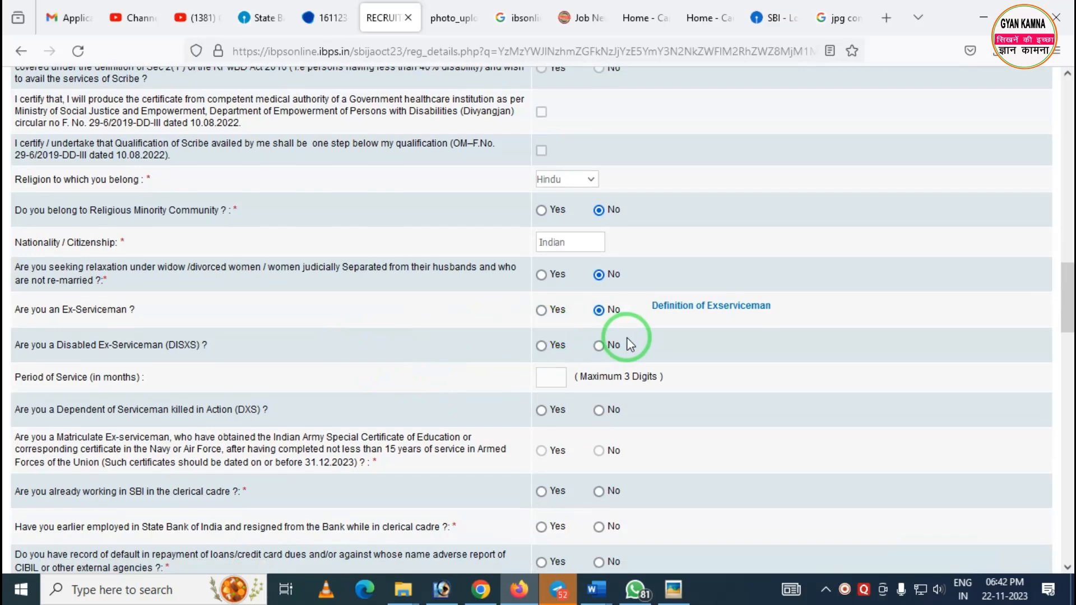
left_click(599, 348)
scroll(601, 354, "down", 3)
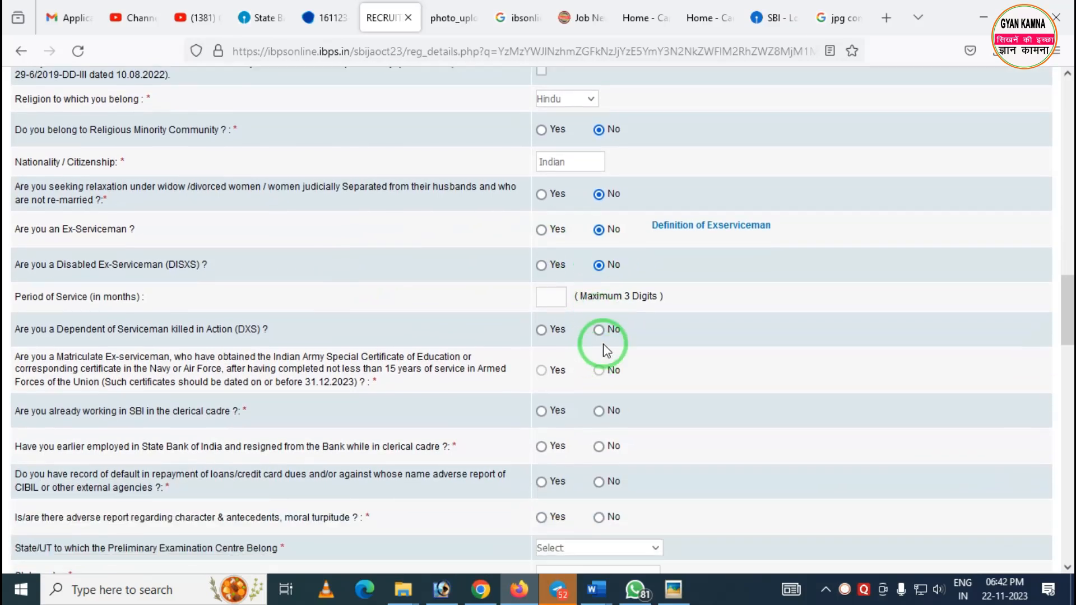
left_click(599, 330)
Answer No to current SBI clerical work, earlier SBI employment and resignation, loan repayment default, and adverse character report.
left_click(598, 410)
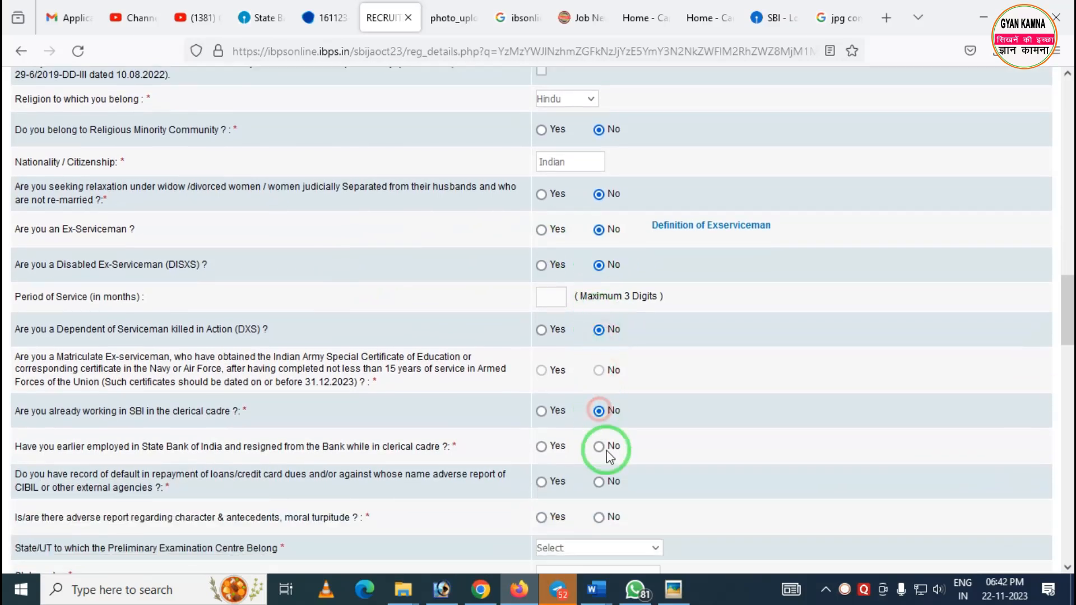
left_click(598, 446)
left_click(599, 482)
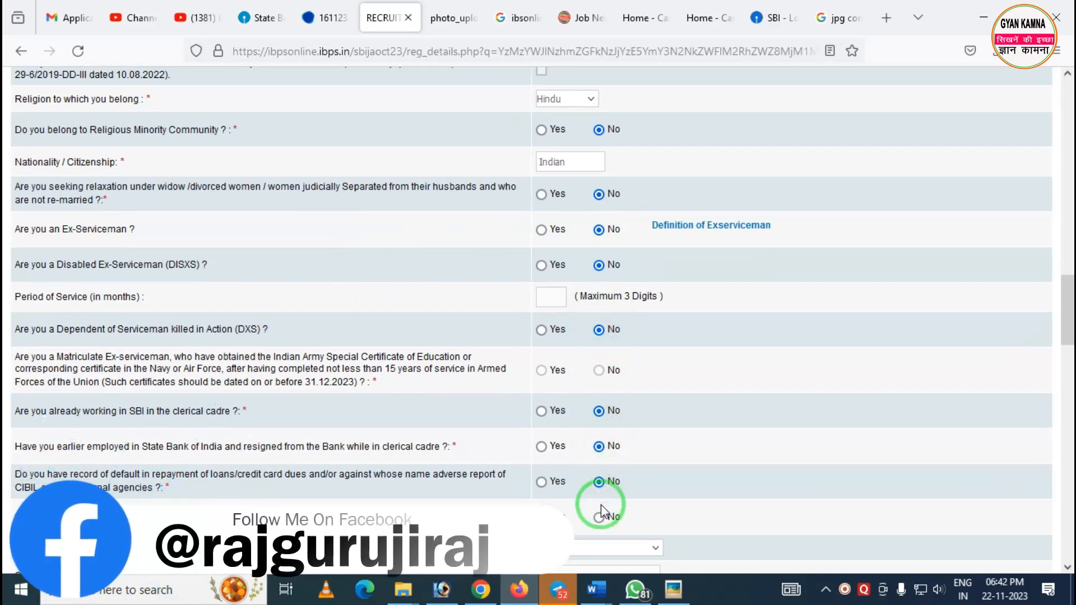
scroll(538, 432, "down", 3)
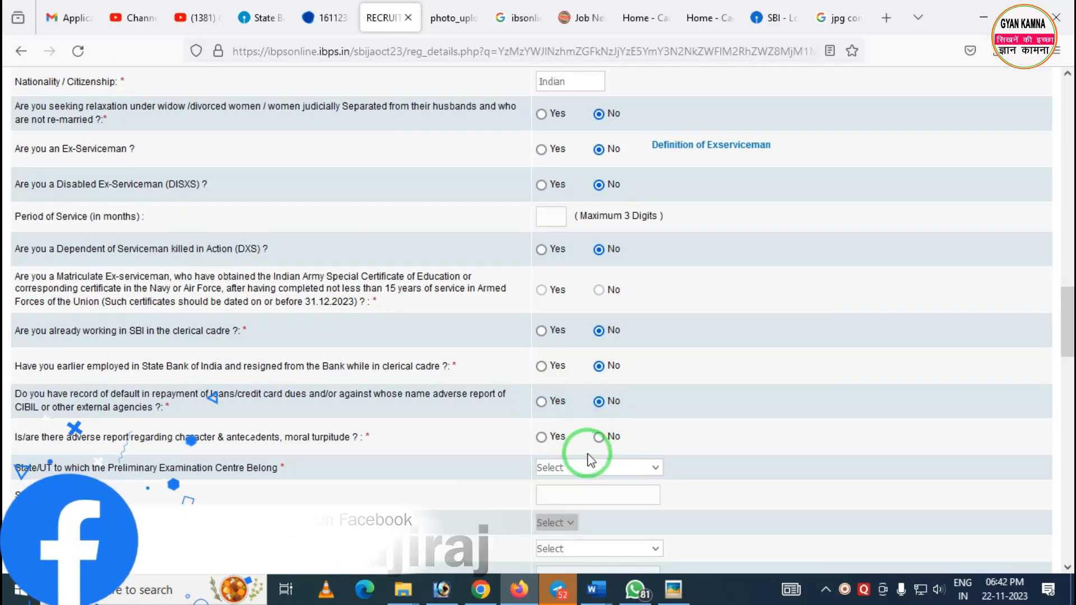
left_click(599, 437)
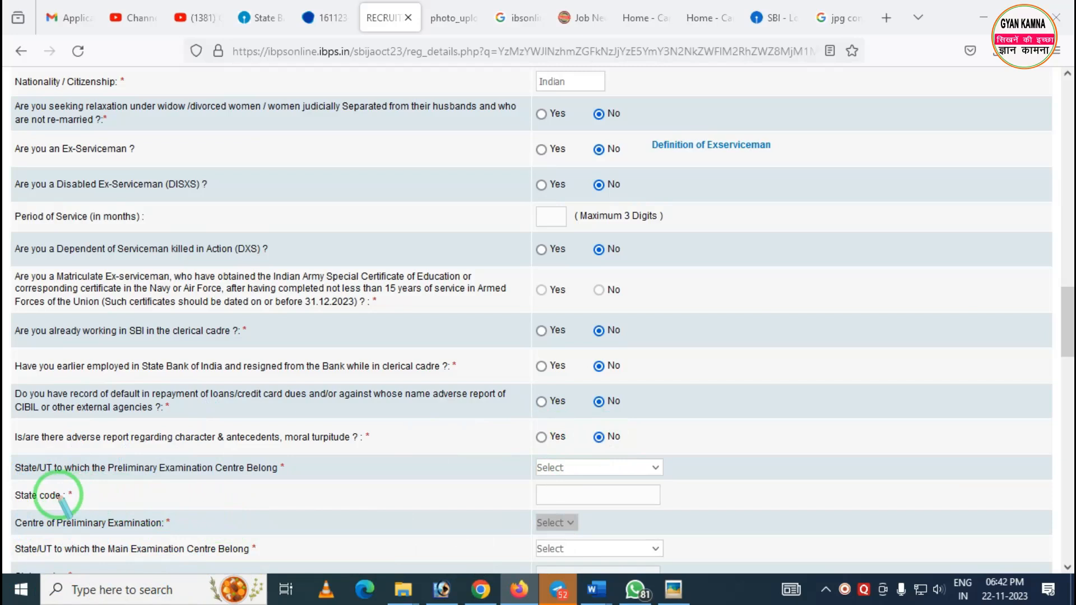
Set the preliminary examination state to Rajasthan and its examination centre to Jaipur.
left_click_drag(3, 454, 341, 485)
key("Escape")
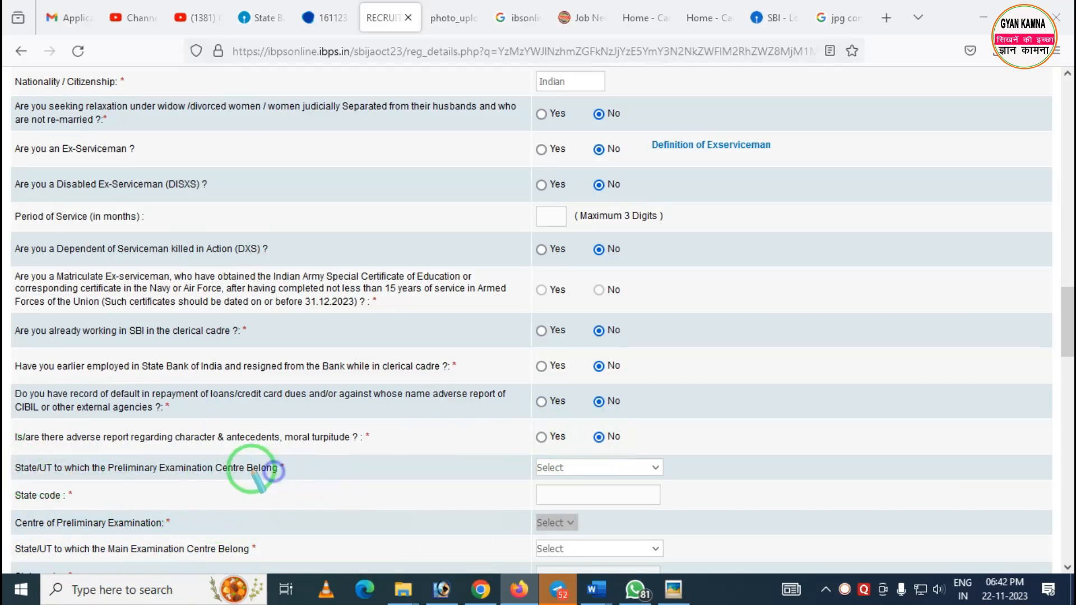
left_click(544, 467)
scroll(583, 437, "down", 1)
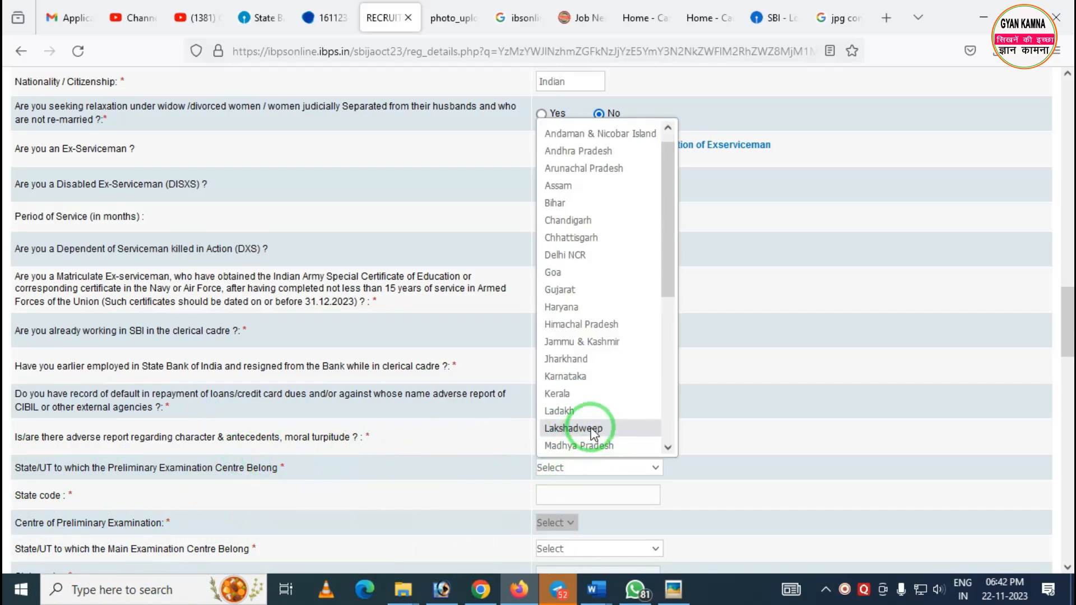
scroll(594, 431, "down", 3)
left_click(569, 445)
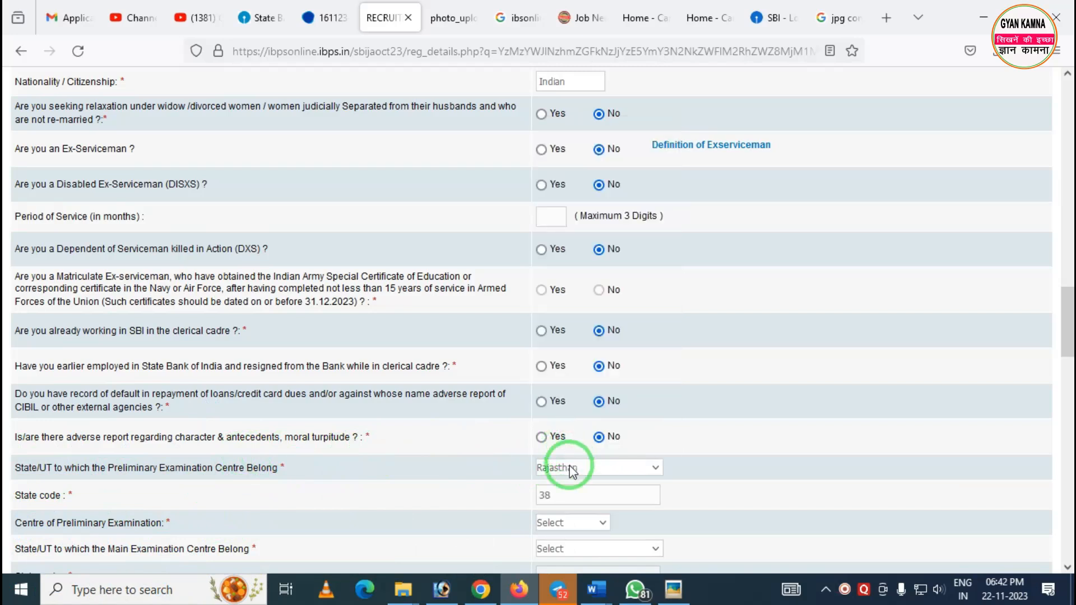
left_click(546, 525)
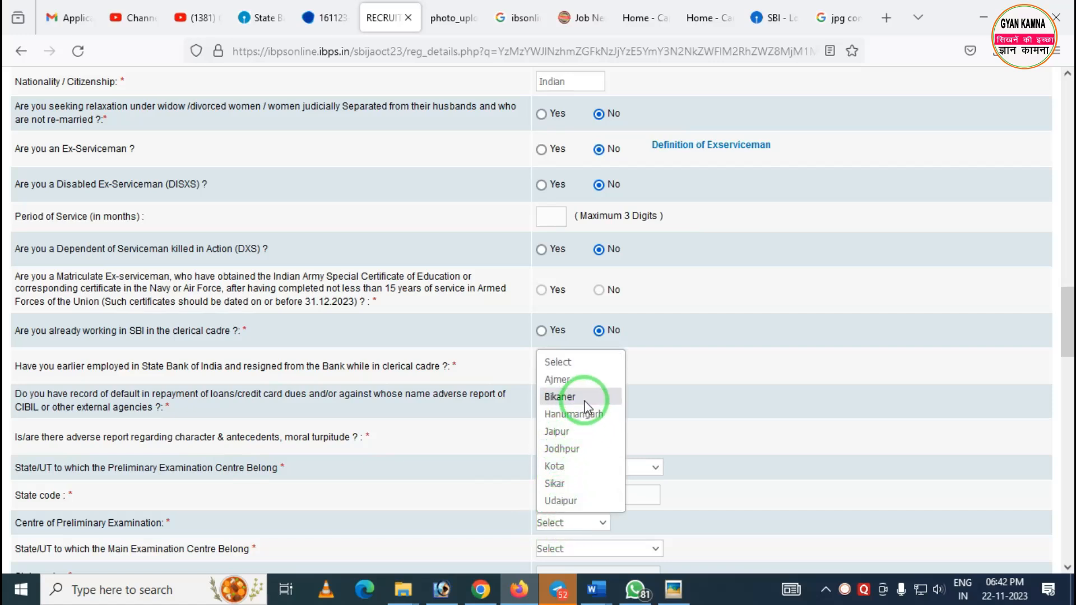
left_click(552, 431)
Set the main examination state to Rajasthan and its examination centre to Sikar.
scroll(556, 425, "down", 3)
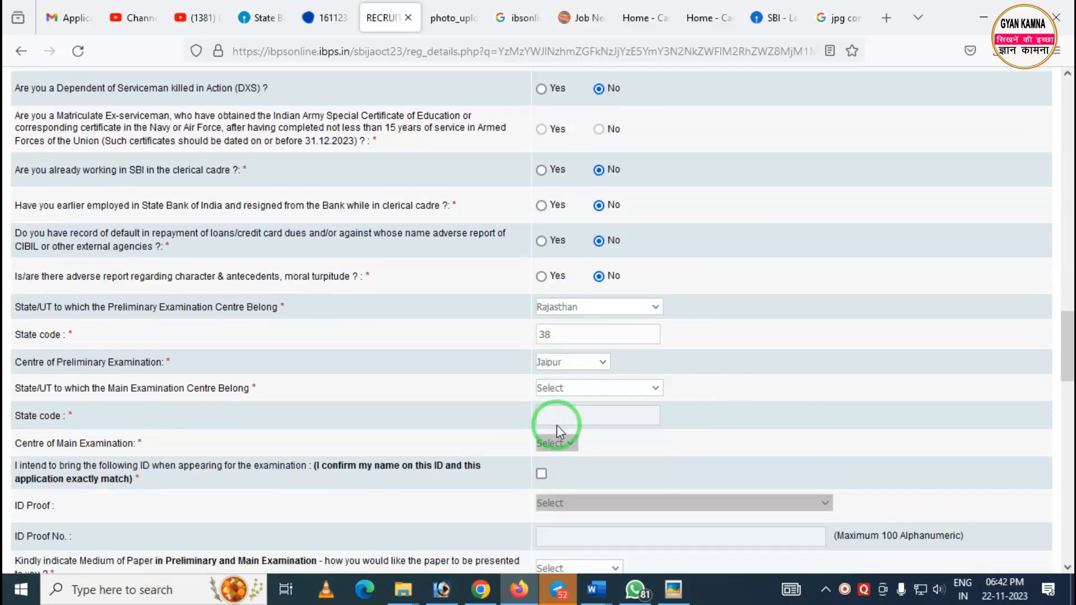
left_click(561, 388)
scroll(584, 344, "down", 3)
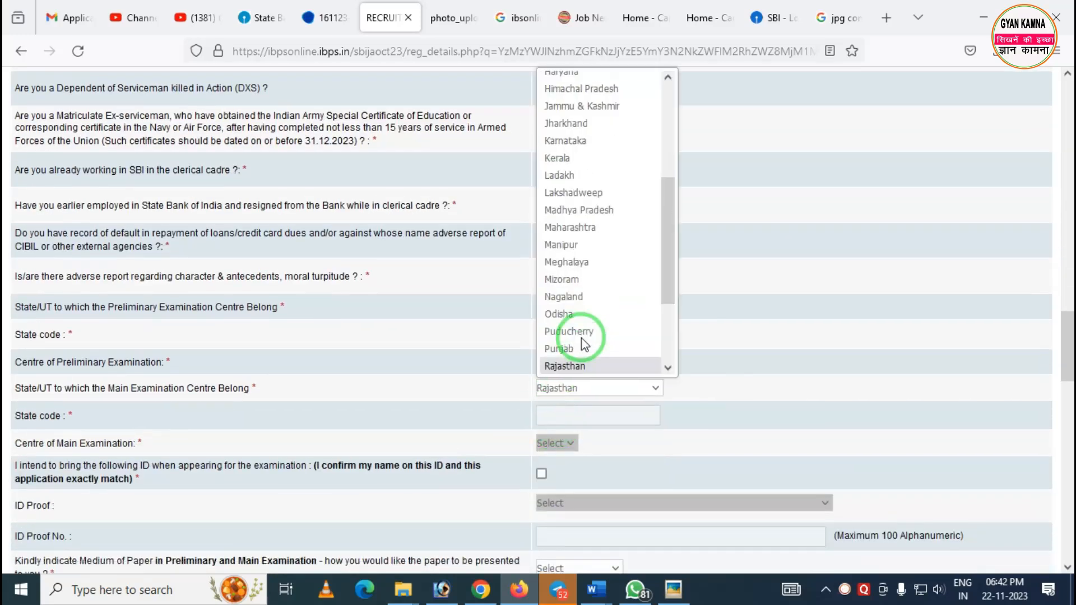
left_click(578, 362)
left_click(572, 442)
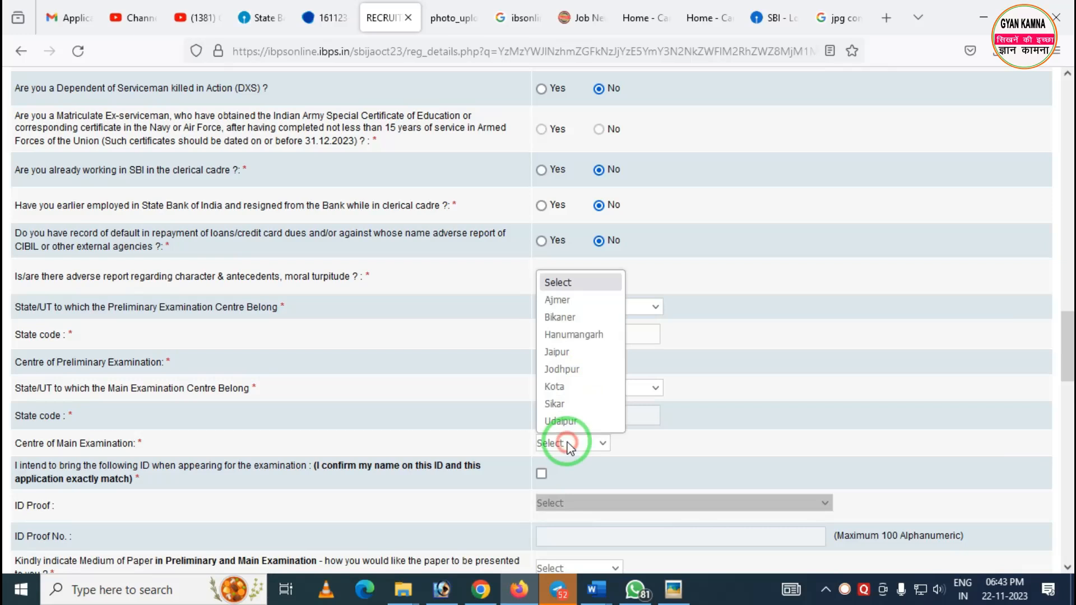
left_click(560, 402)
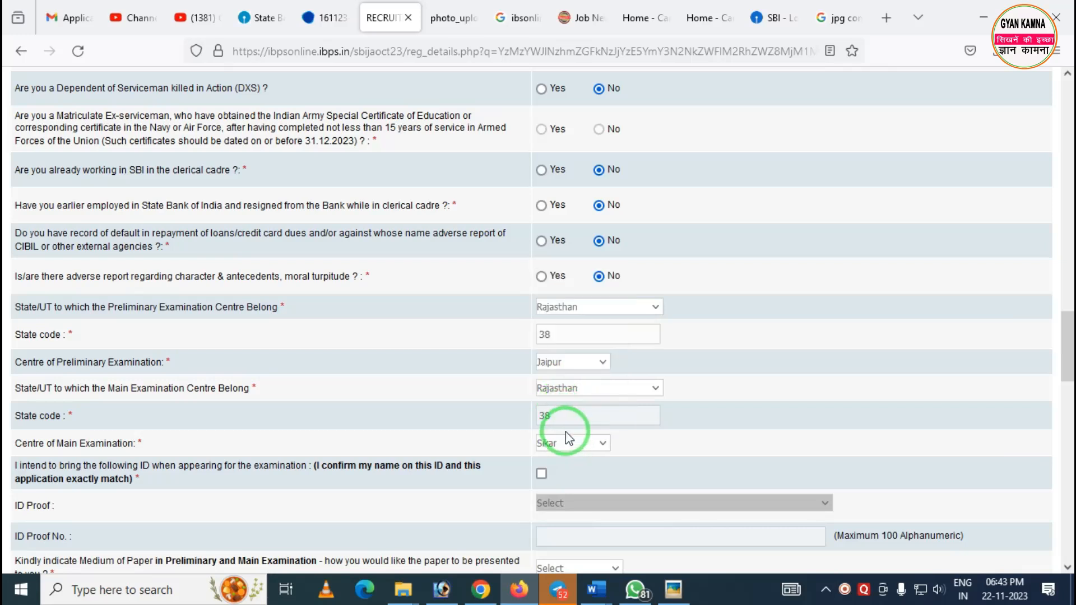
Confirm the intent to bring an ID to the examination, choosing Aadhar Card as ID proof and entering the ID proof number.
scroll(335, 412, "down", 2)
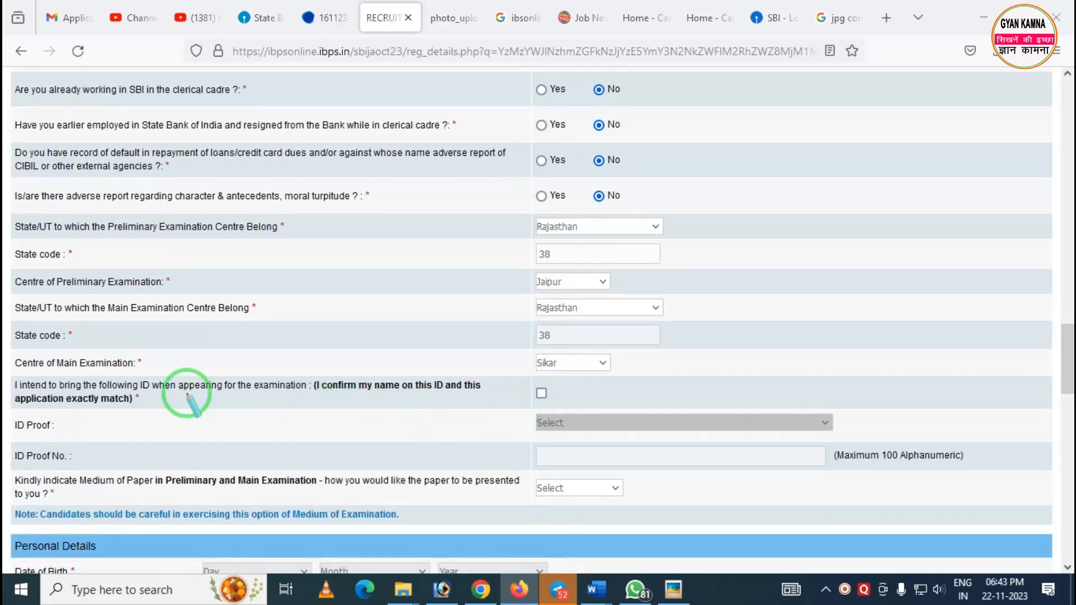
left_click_drag(16, 371, 556, 421)
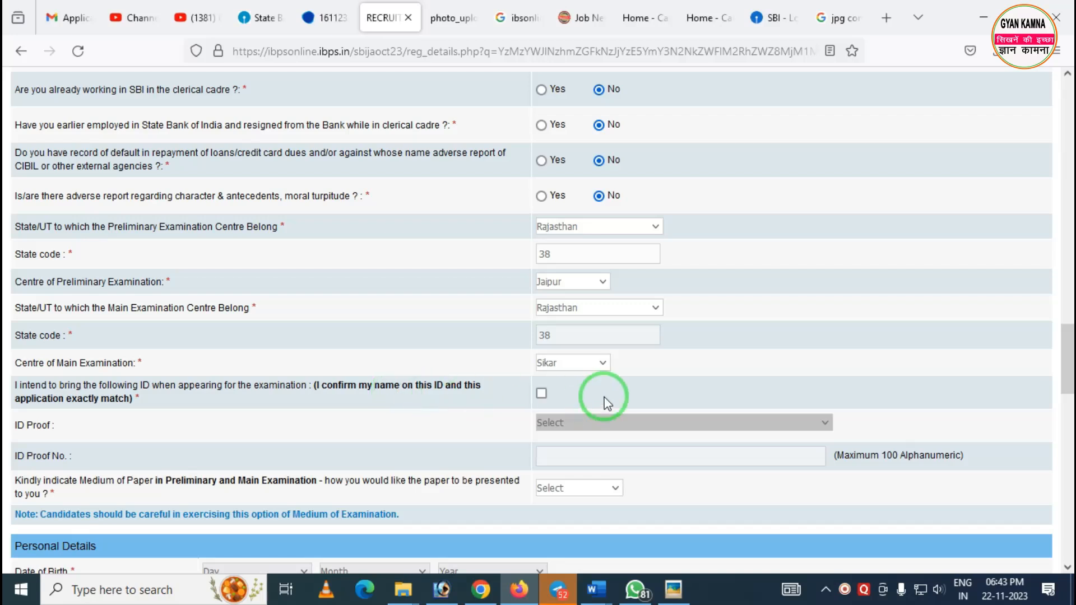
left_click(541, 394)
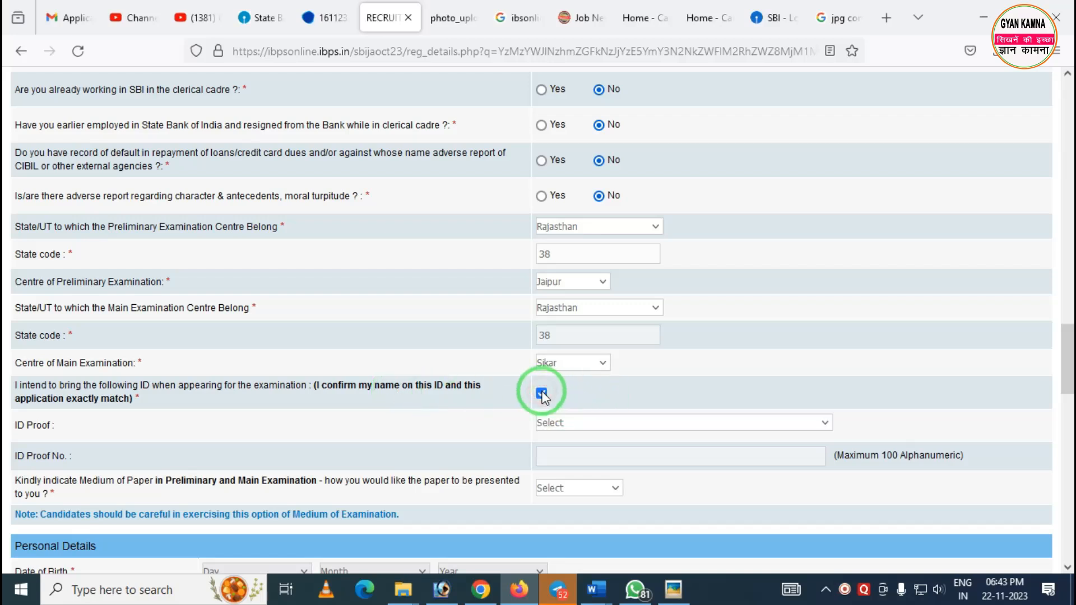
left_click(577, 427)
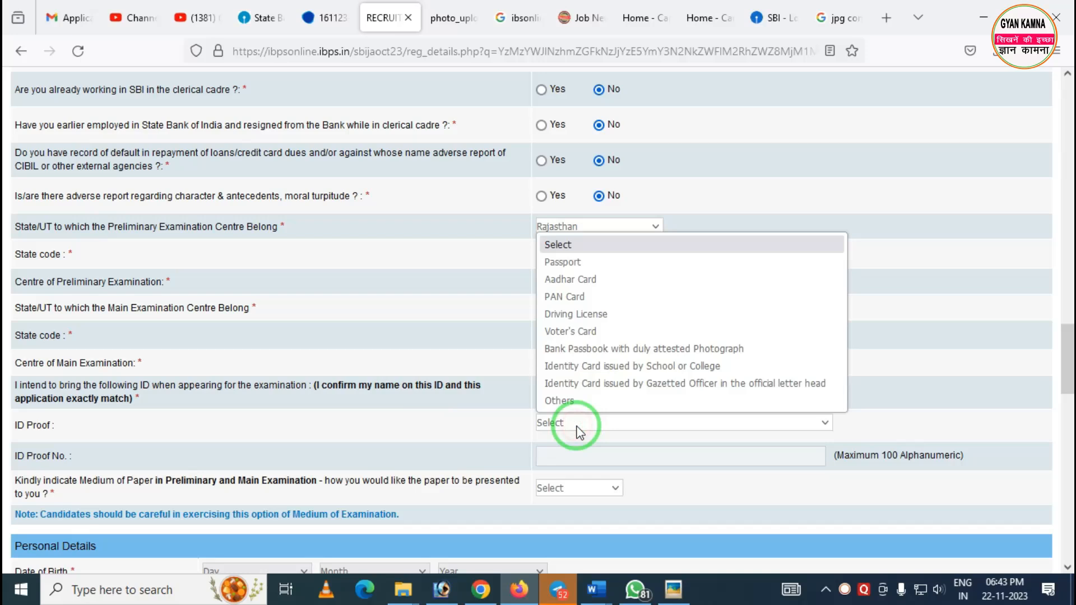
left_click(571, 279)
left_click(566, 454)
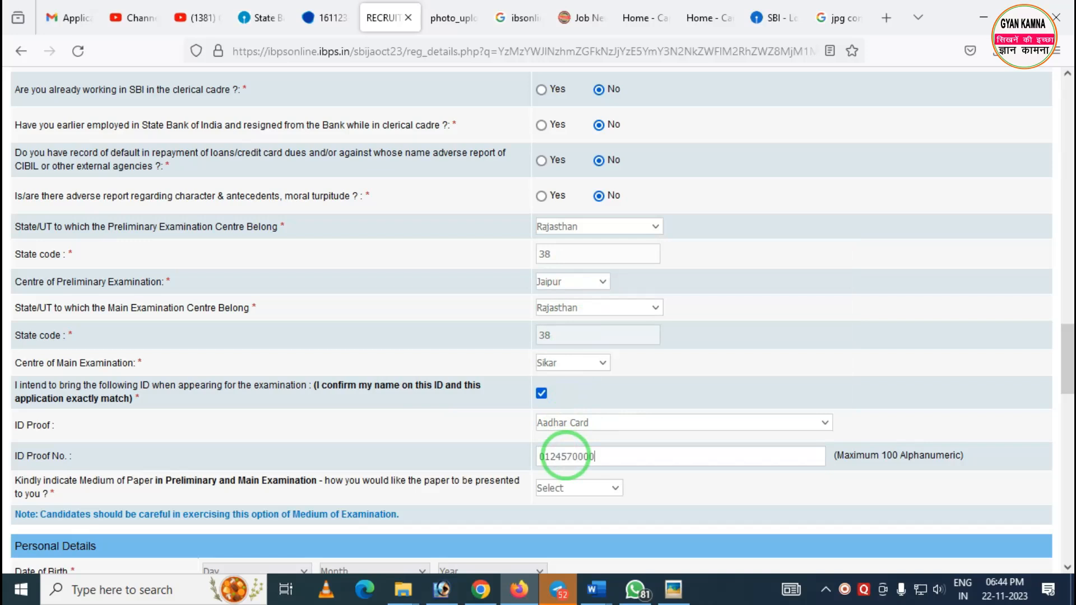
Set the medium of paper for the preliminary and main examination to English and Hindi.
scroll(529, 439, "down", 3)
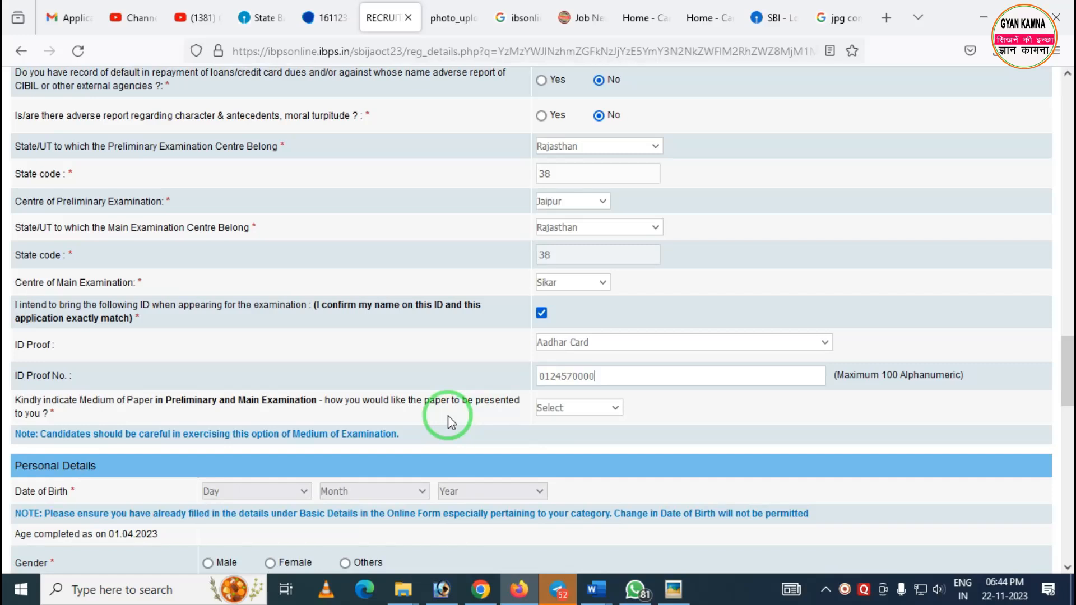
left_click(558, 408)
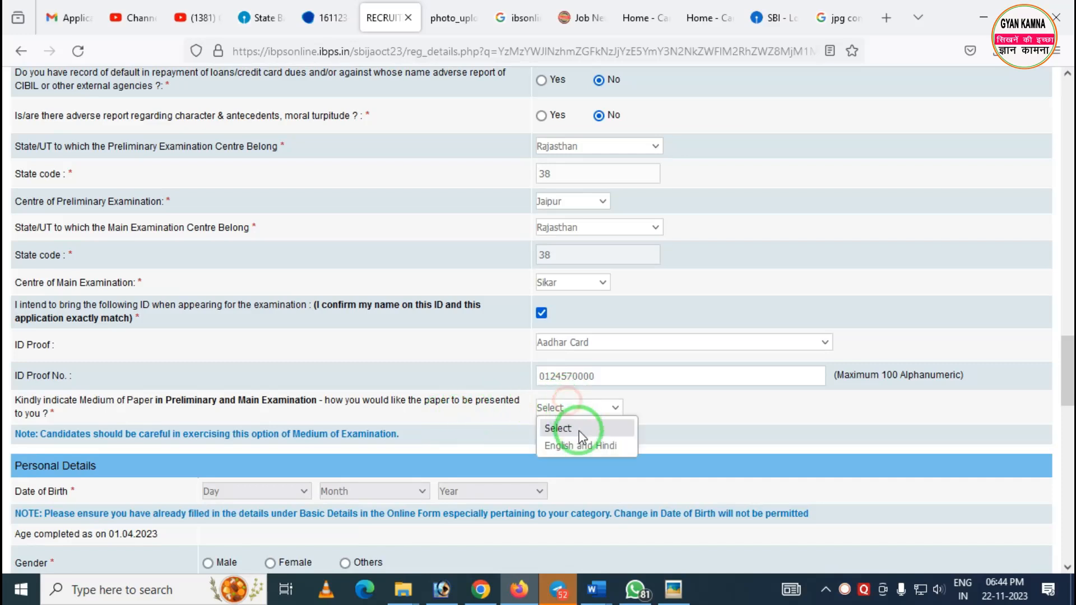
key("ctrl+alt+d")
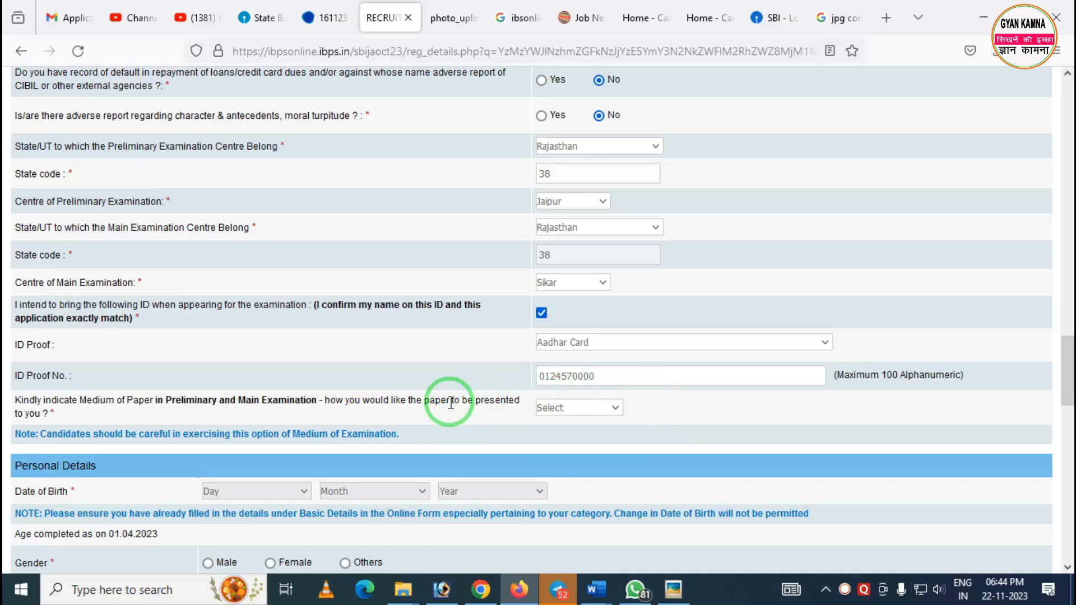
mouse_move(7, 384)
left_mouse_down()
mouse_move(36, 404)
mouse_move(471, 436)
left_mouse_up()
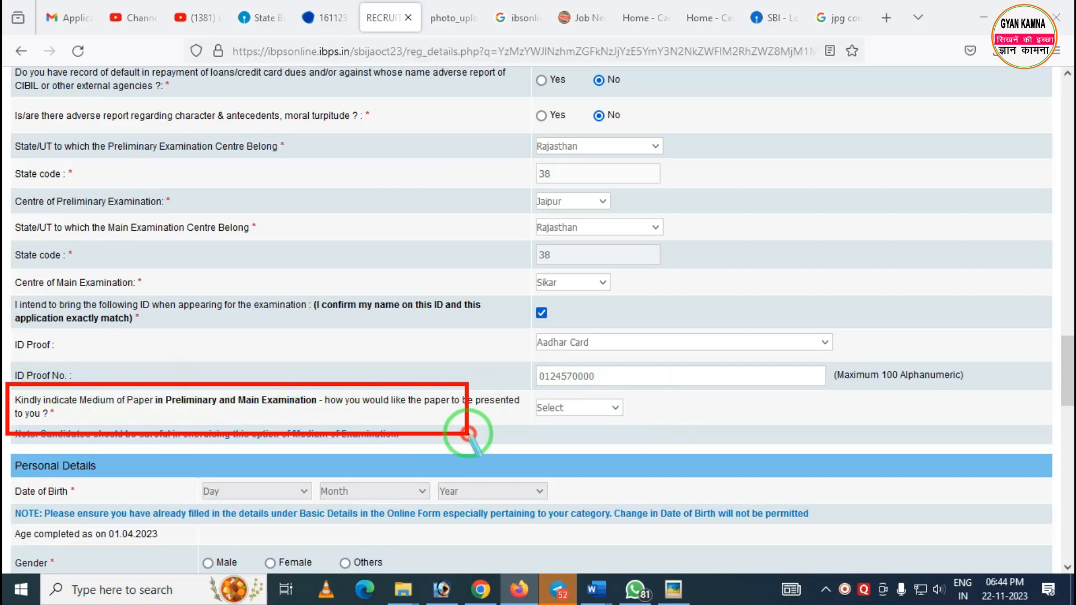
right_click(450, 430)
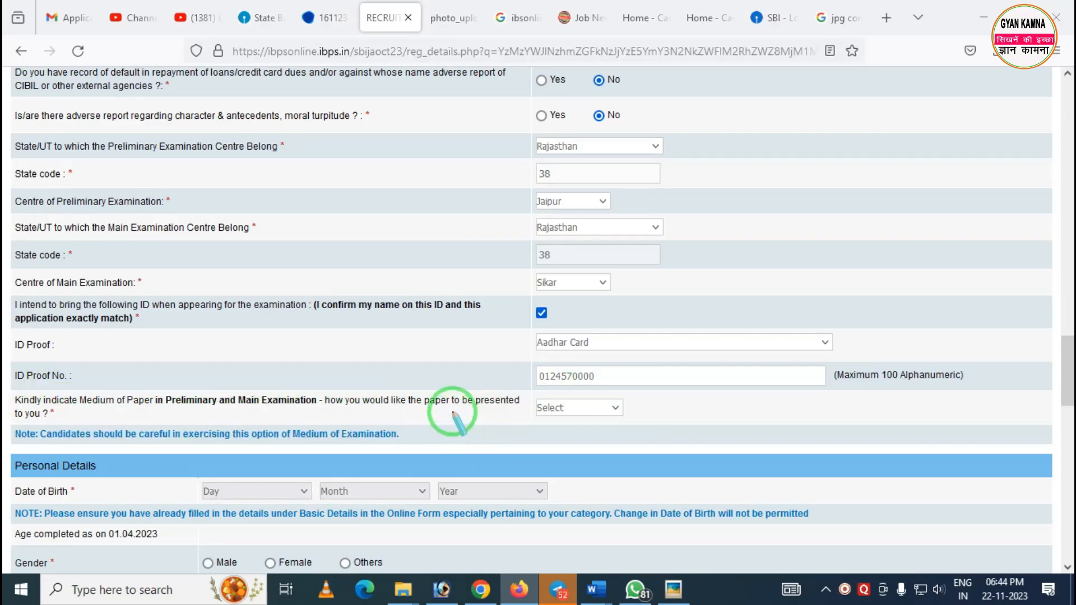
left_click(547, 412)
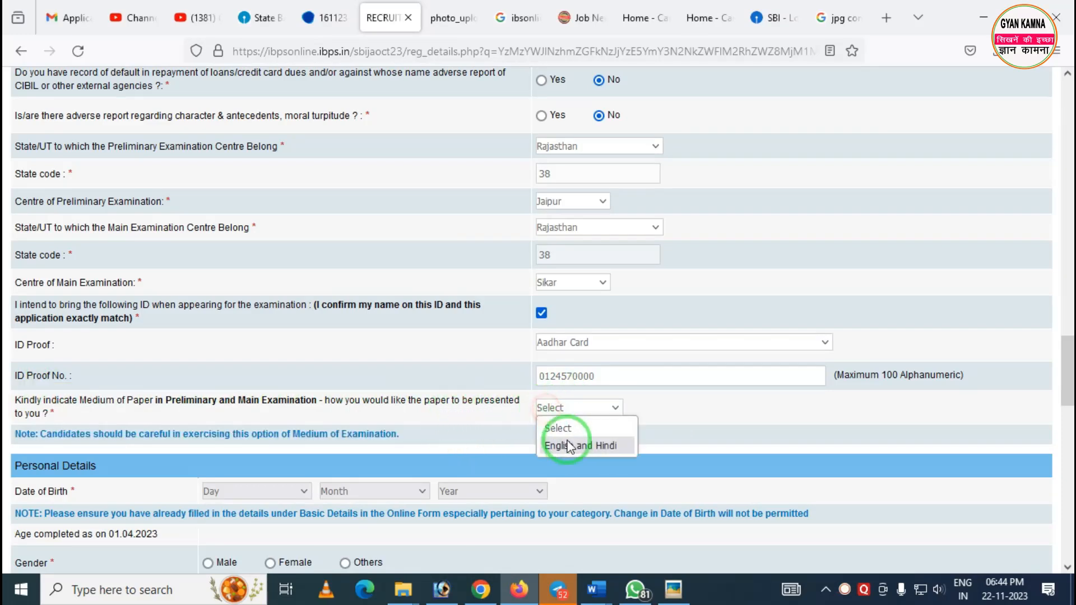
left_click(570, 445)
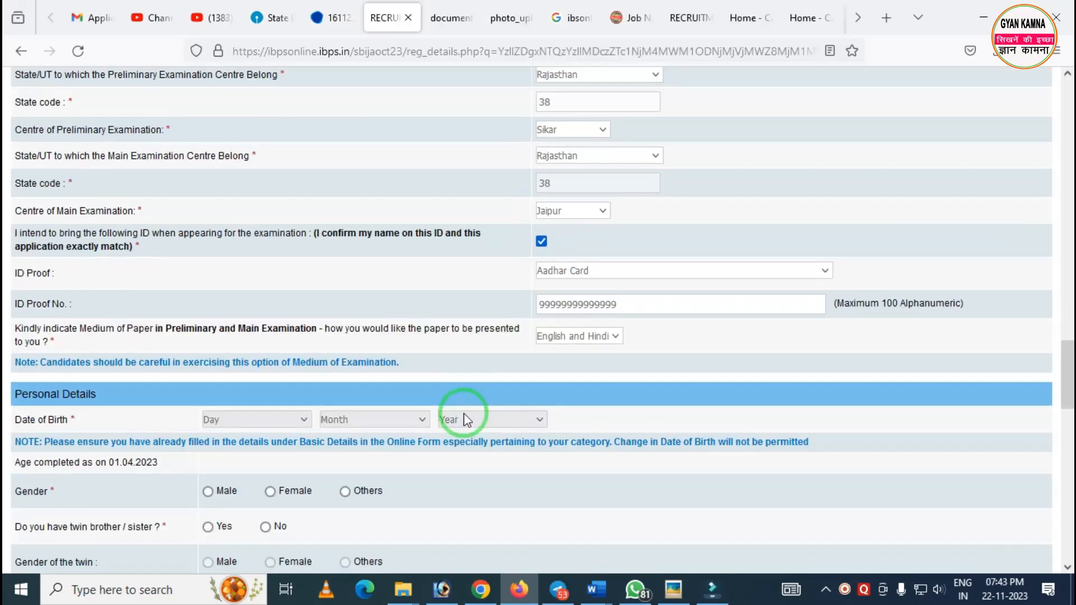
Fill in the candidate's day, month and year of birth under Personal Details.
scroll(195, 258, "down", 4)
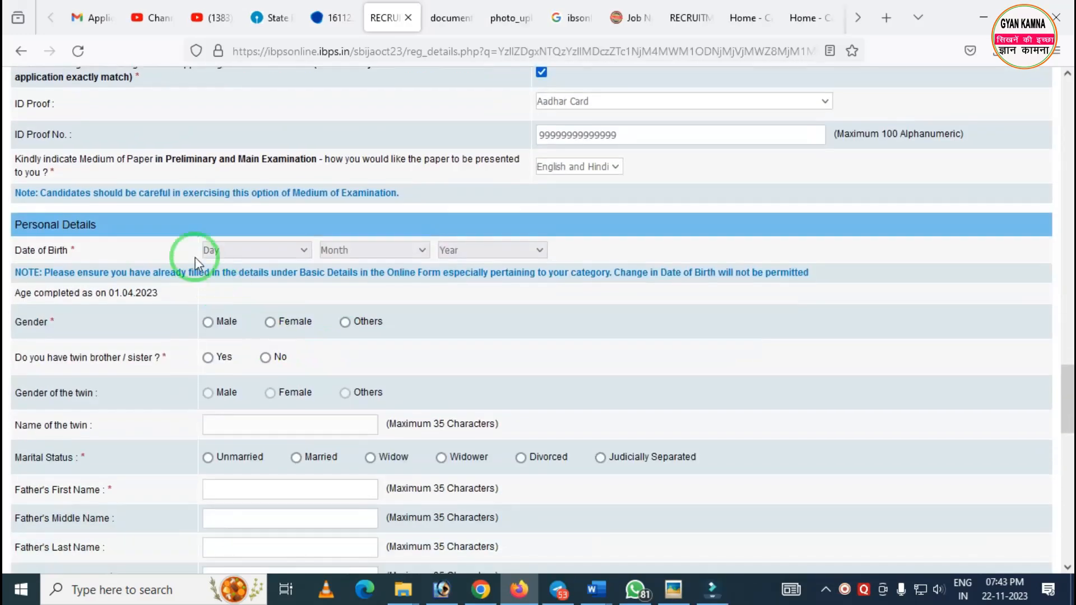
left_click(256, 251)
left_click(227, 289)
left_click(347, 250)
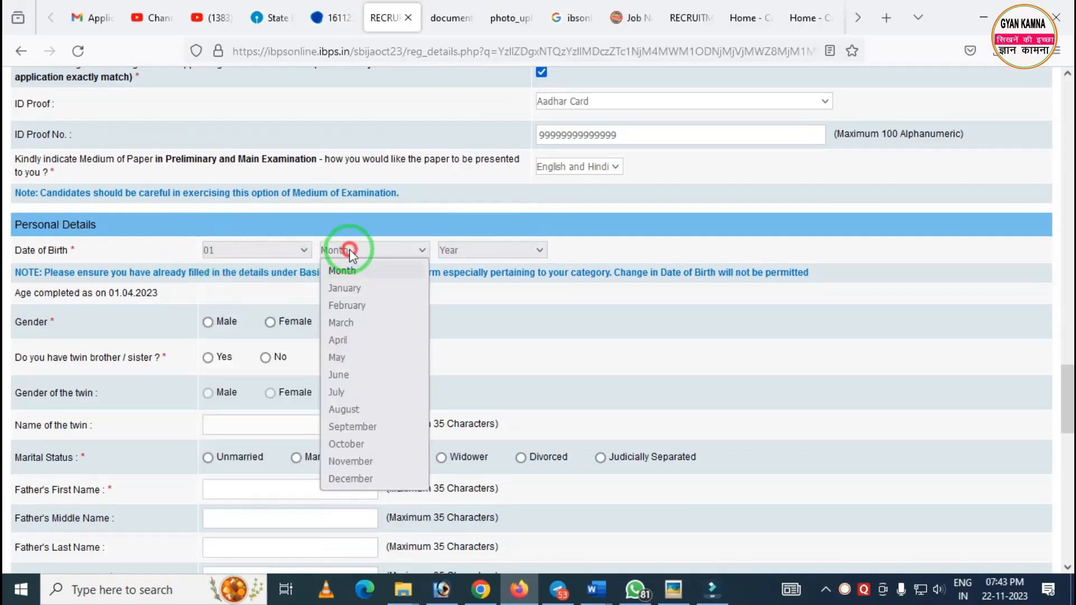
left_click(348, 288)
left_click(468, 254)
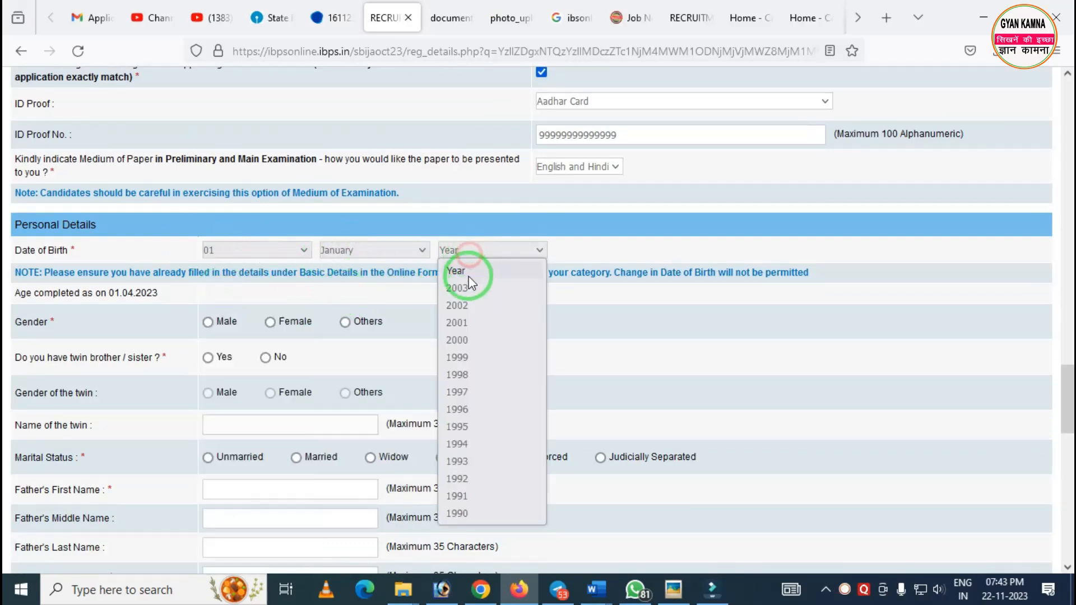
left_click(457, 323)
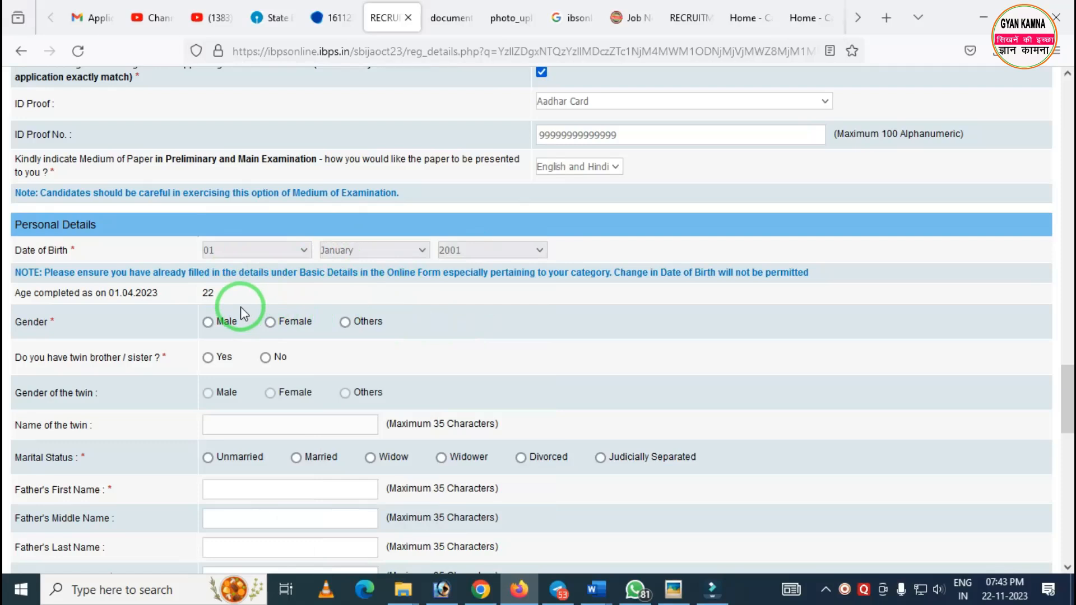
Choose Male as the gender and answer No to having a twin brother or sister.
left_click_drag(178, 297, 365, 357)
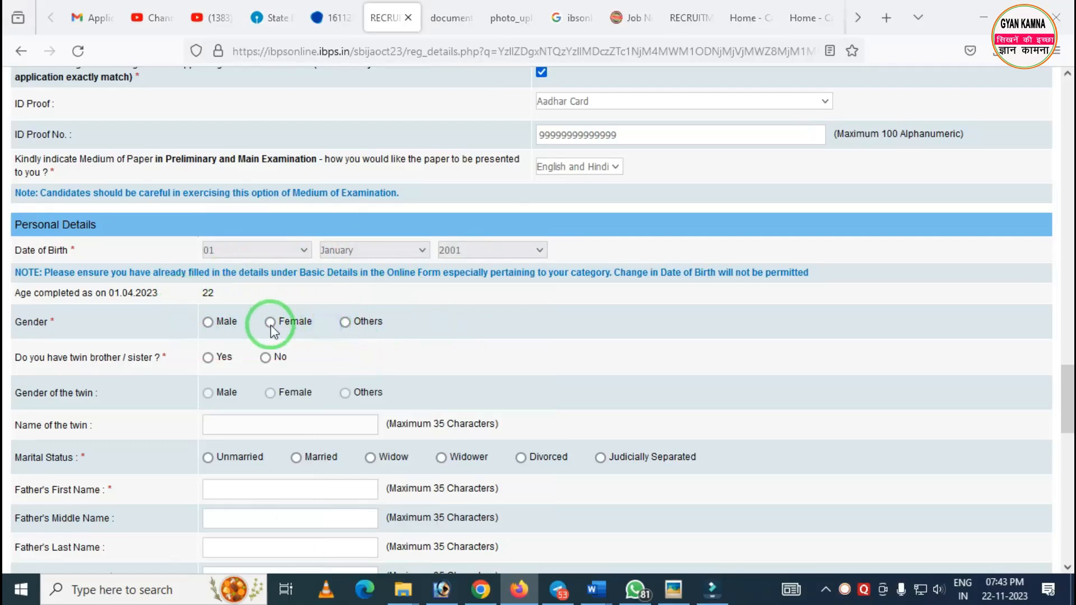
left_click(208, 323)
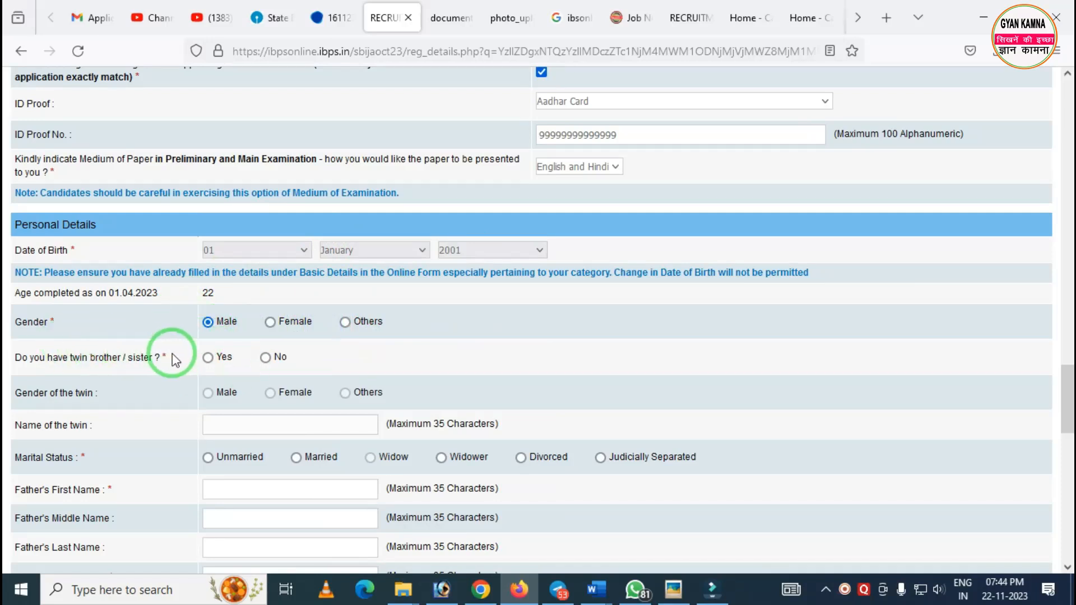
left_click(265, 358)
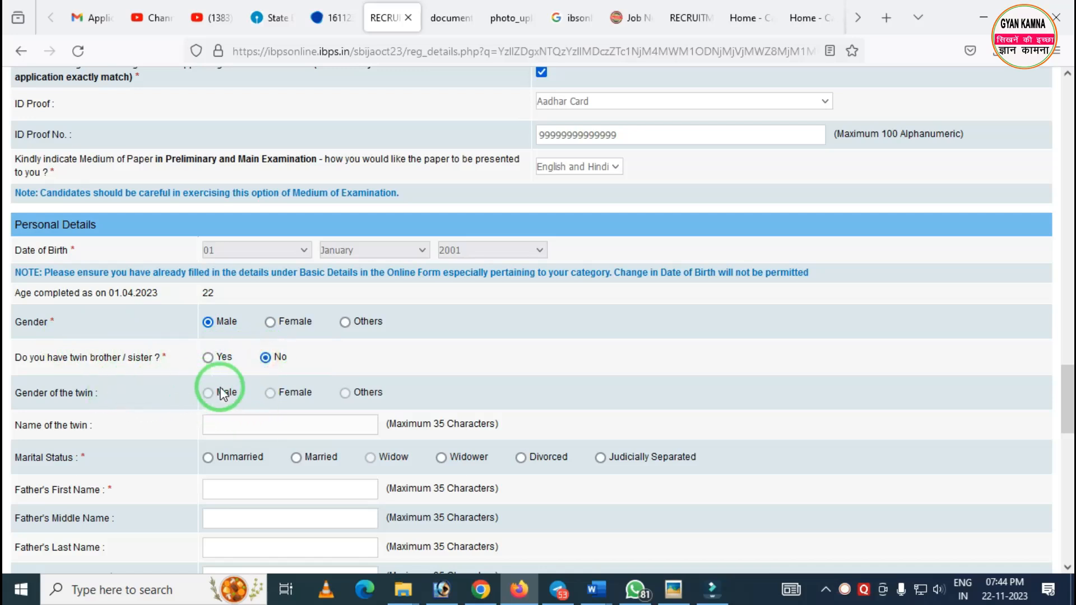
Set the marital status to Unmarried and enter the father's and mother's first names.
scroll(230, 400, "down", 3)
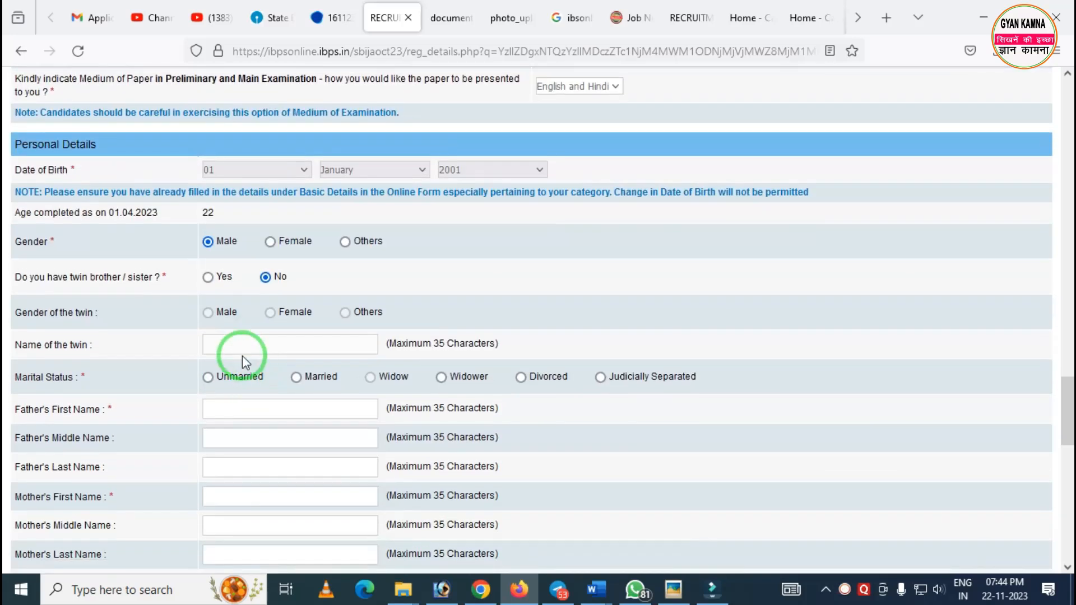
scroll(253, 347, "down", 3)
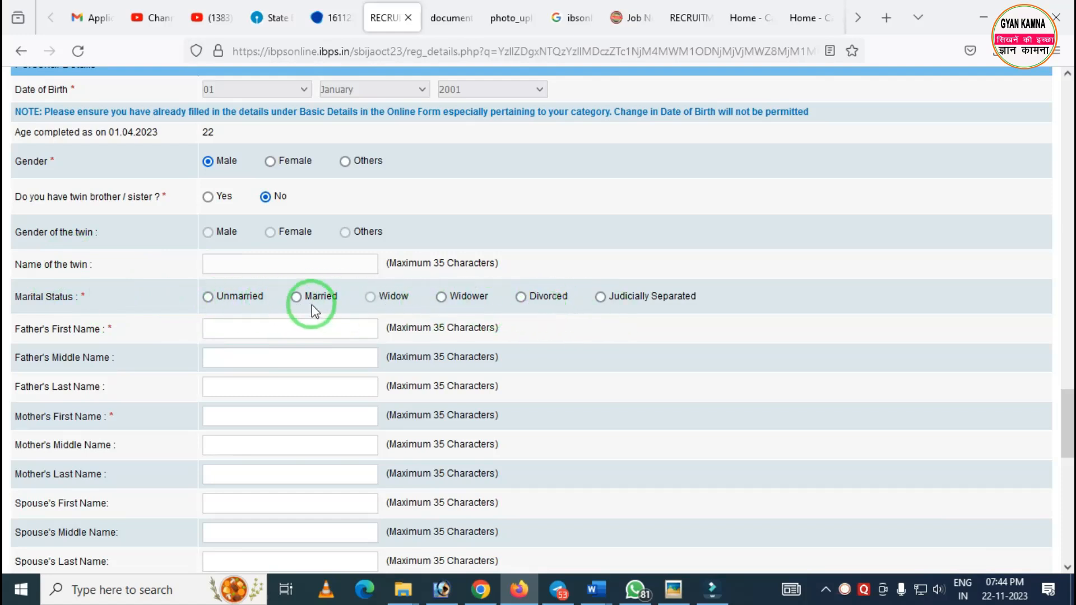
left_click(208, 297)
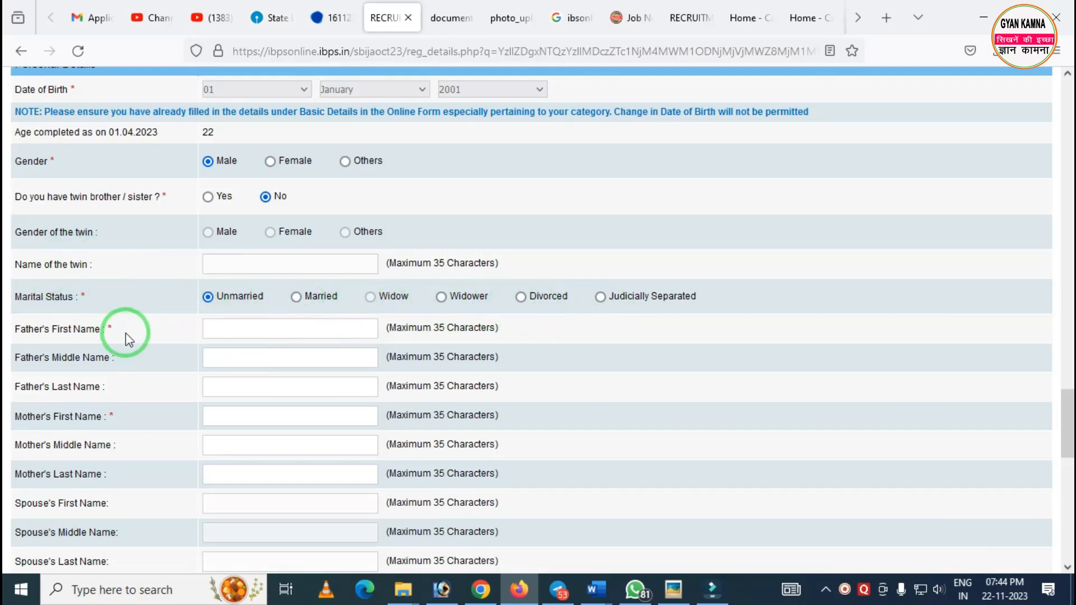
left_click(223, 328)
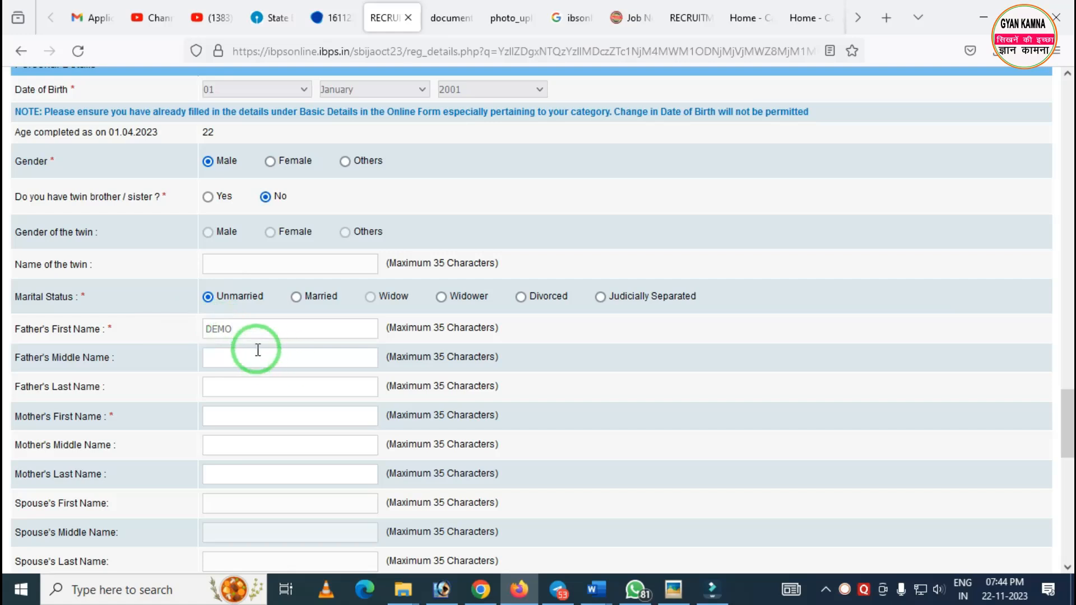
scroll(255, 352, "down", 3)
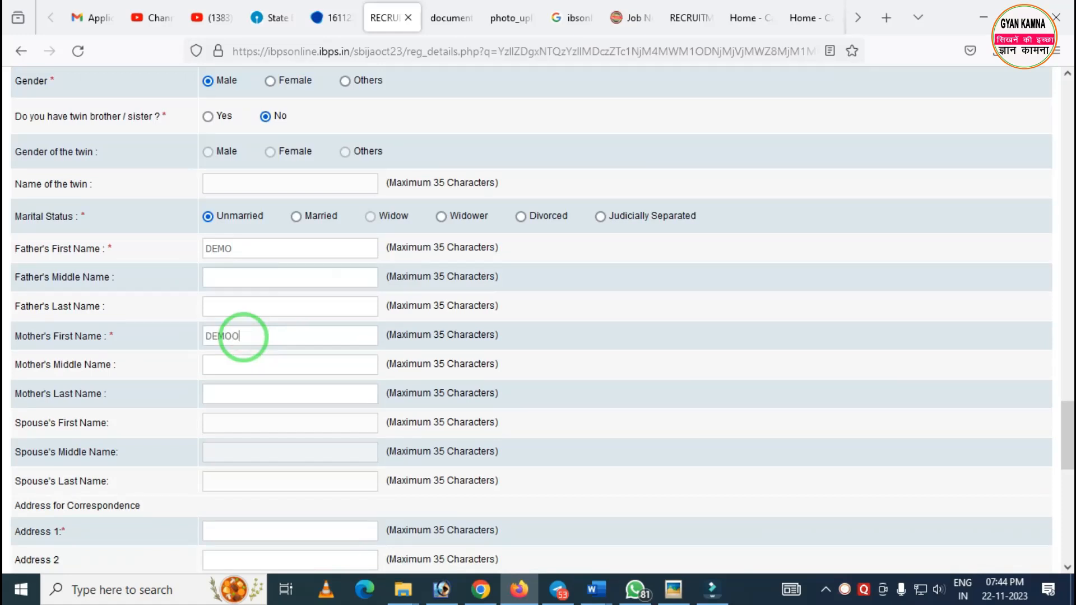
Enter the first address line and the district in the address for correspondence.
scroll(260, 336, "down", 3)
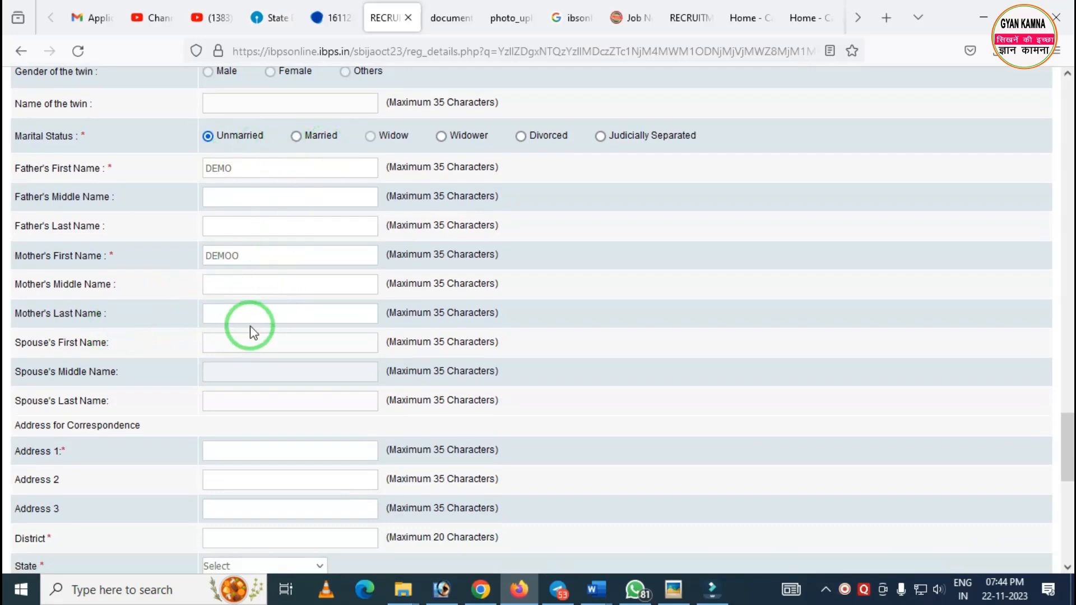
scroll(250, 341, "down", 6)
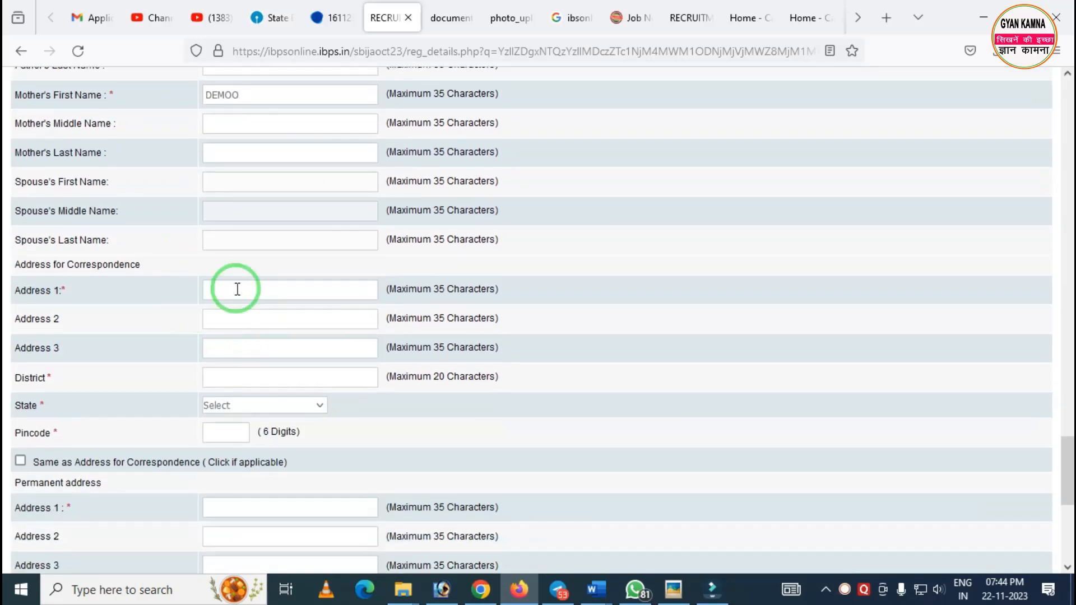
mouse_move(4, 258)
left_mouse_down()
mouse_move(33, 292)
mouse_move(470, 418)
left_mouse_up()
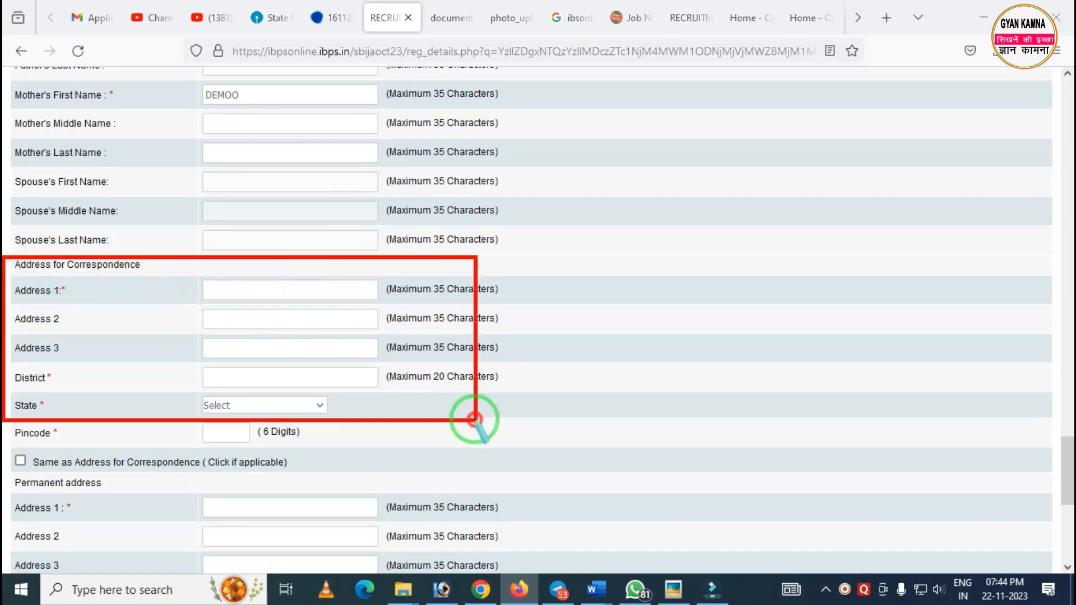
left_click(245, 292)
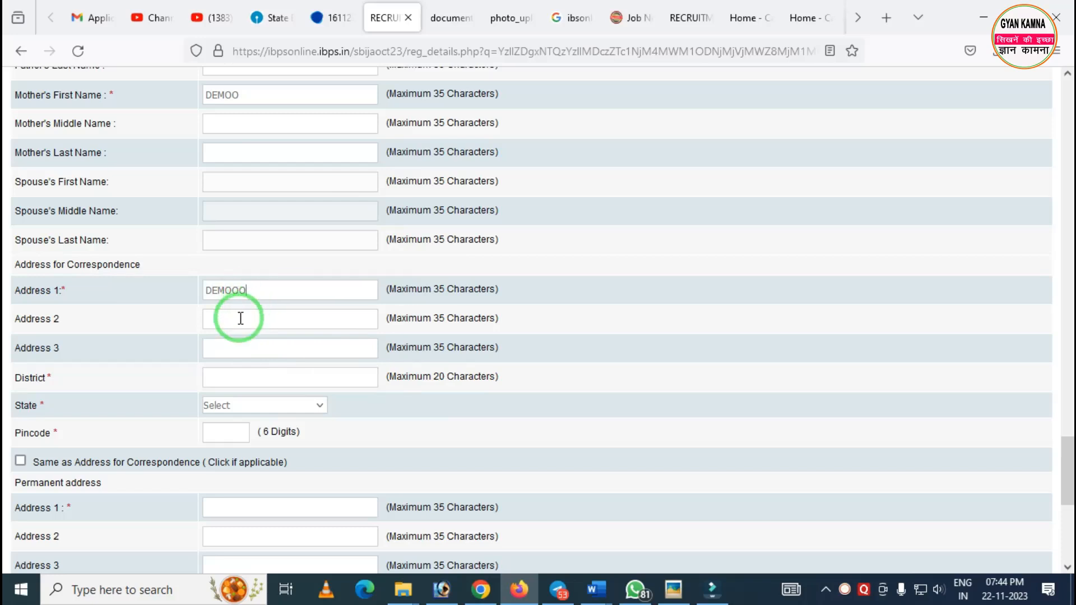
left_click(262, 377)
type("DD")
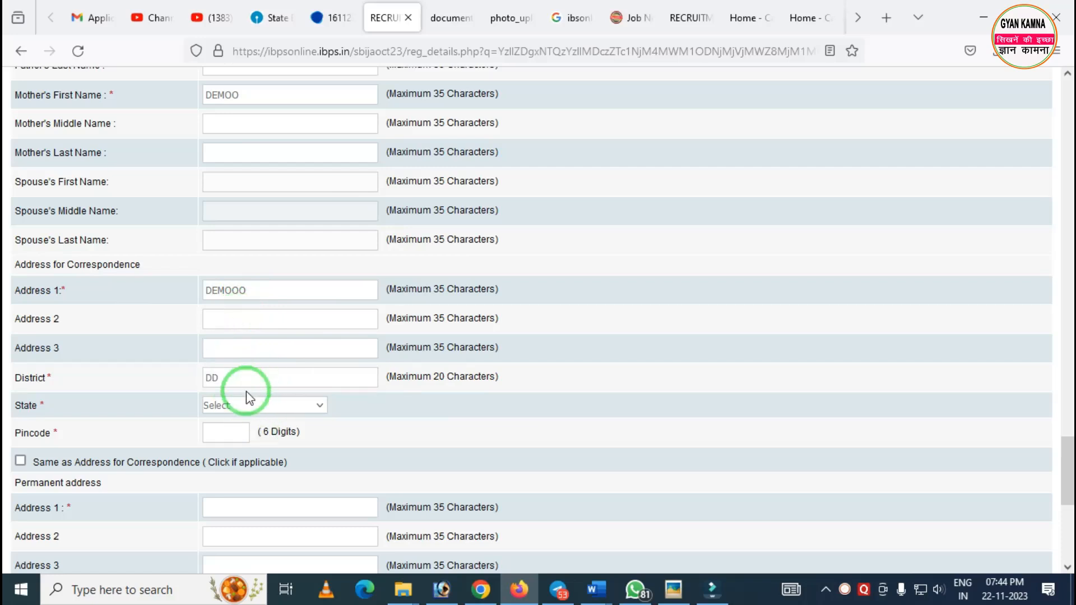
Set the correspondence address state to Rajasthan and enter the six-digit postal pincode.
left_click(238, 399)
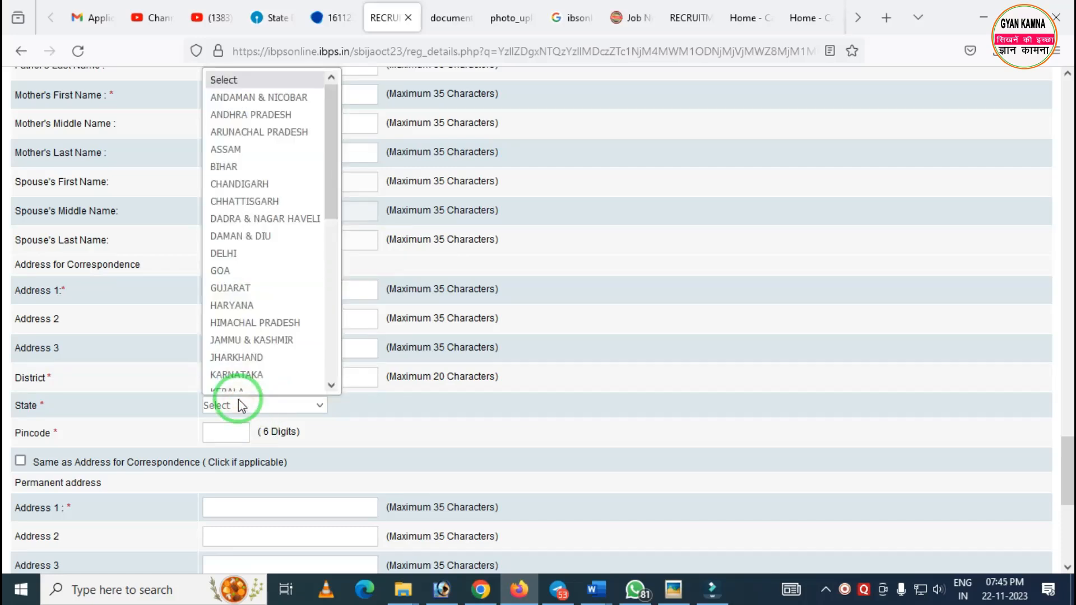
key("r")
left_click(224, 380)
left_click(224, 435)
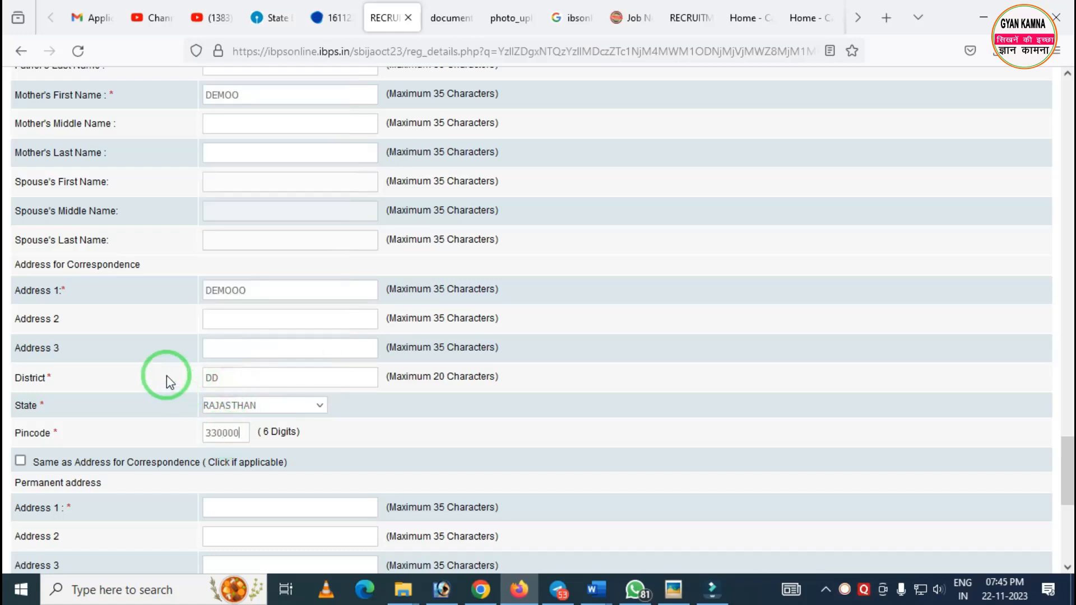
Mark the permanent address as the same as the address for correspondence.
scroll(100, 377, "down", 3)
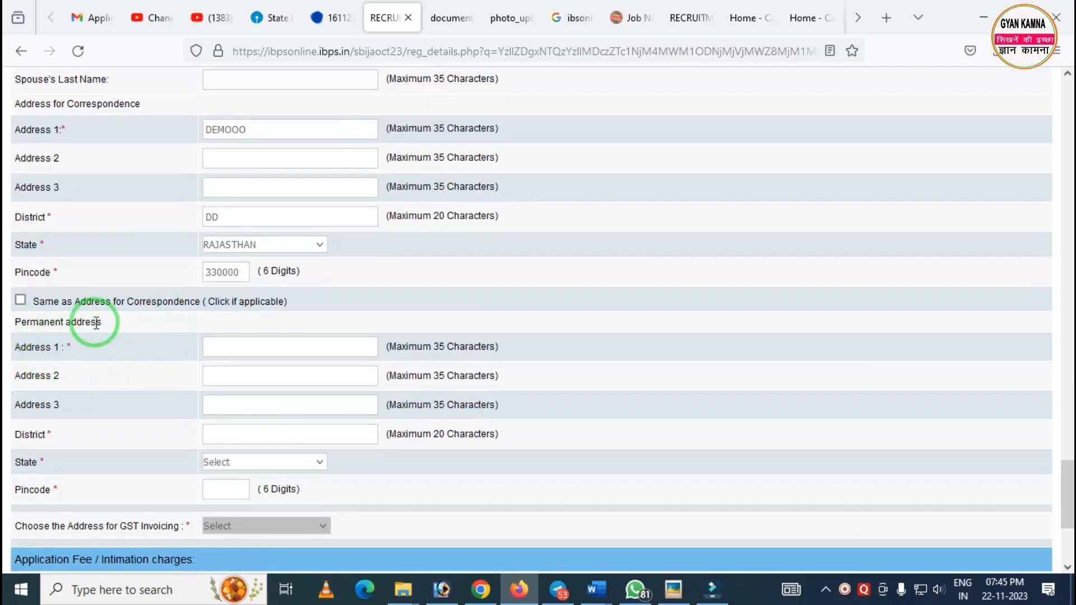
mouse_move(7, 286)
left_mouse_down()
mouse_move(55, 333)
mouse_move(162, 371)
left_mouse_up()
right_click(169, 333)
mouse_move(144, 120)
left_mouse_down()
mouse_move(233, 219)
mouse_move(308, 242)
left_mouse_up()
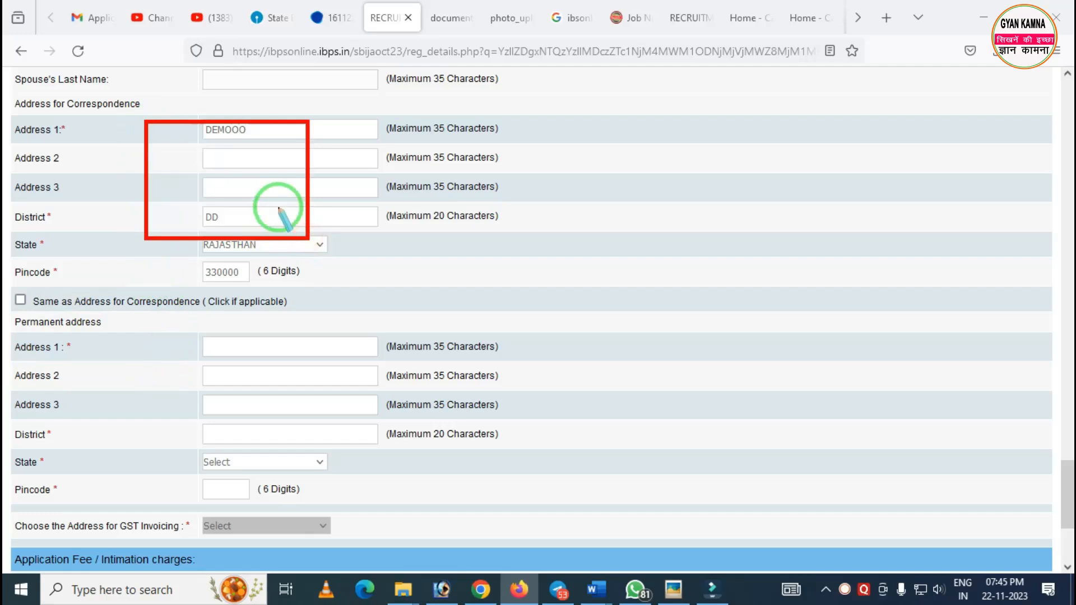
right_click(278, 207)
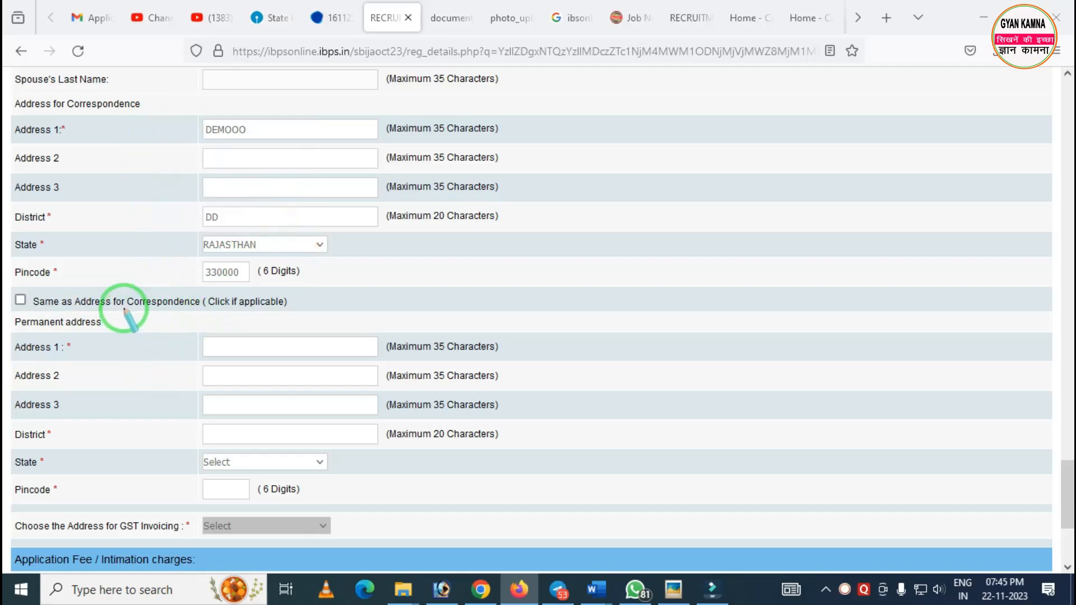
left_click(20, 300)
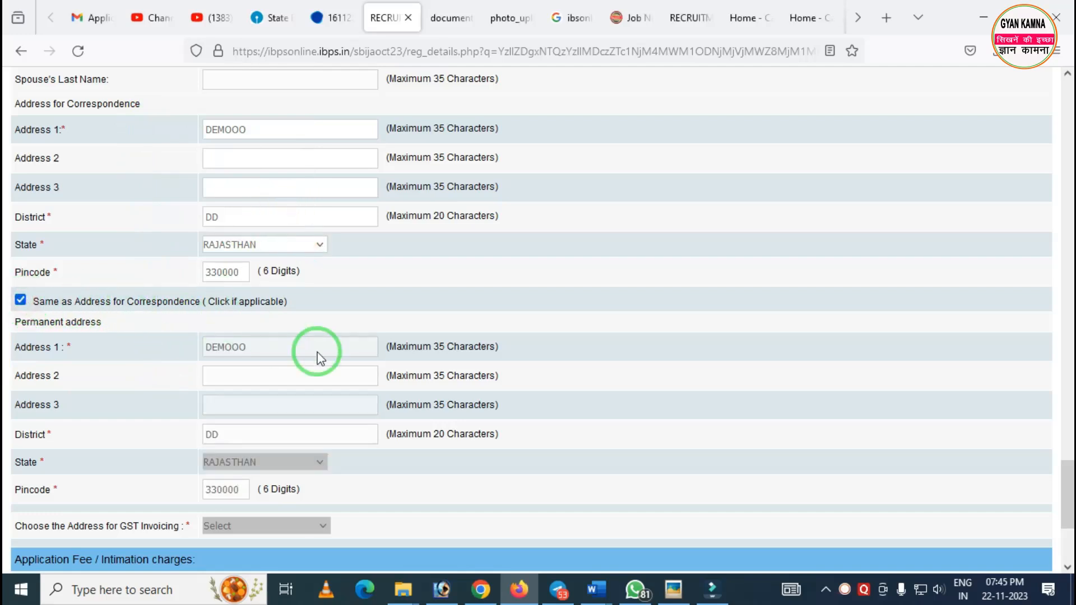
Enter the security code from the image, then save the basic details and continue to the qualification section.
scroll(316, 358, "down", 4)
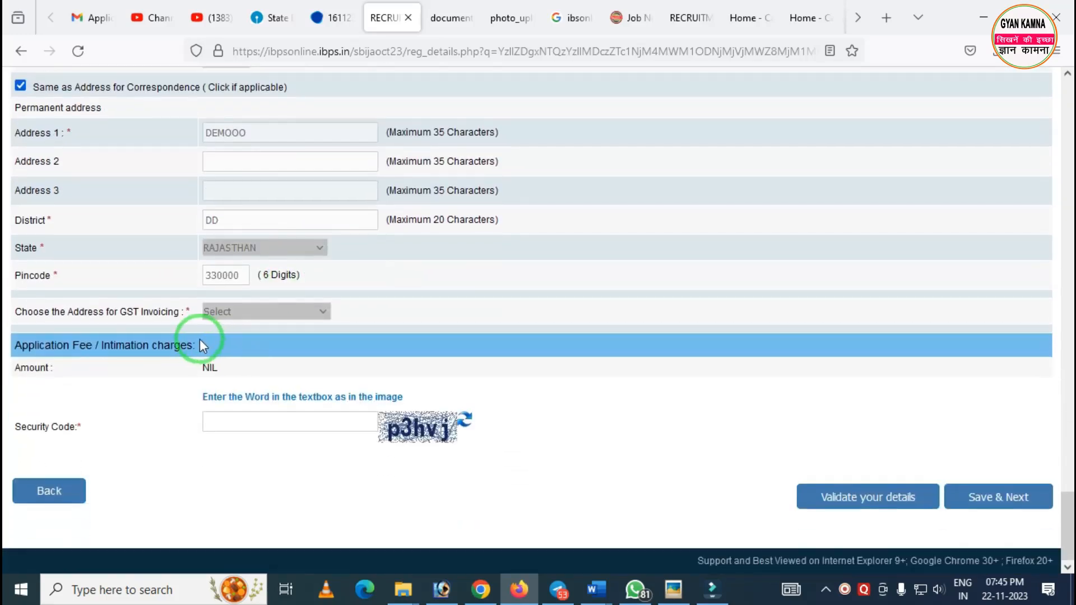
mouse_move(6, 297)
left_mouse_down()
mouse_move(149, 339)
mouse_move(246, 333)
left_mouse_up()
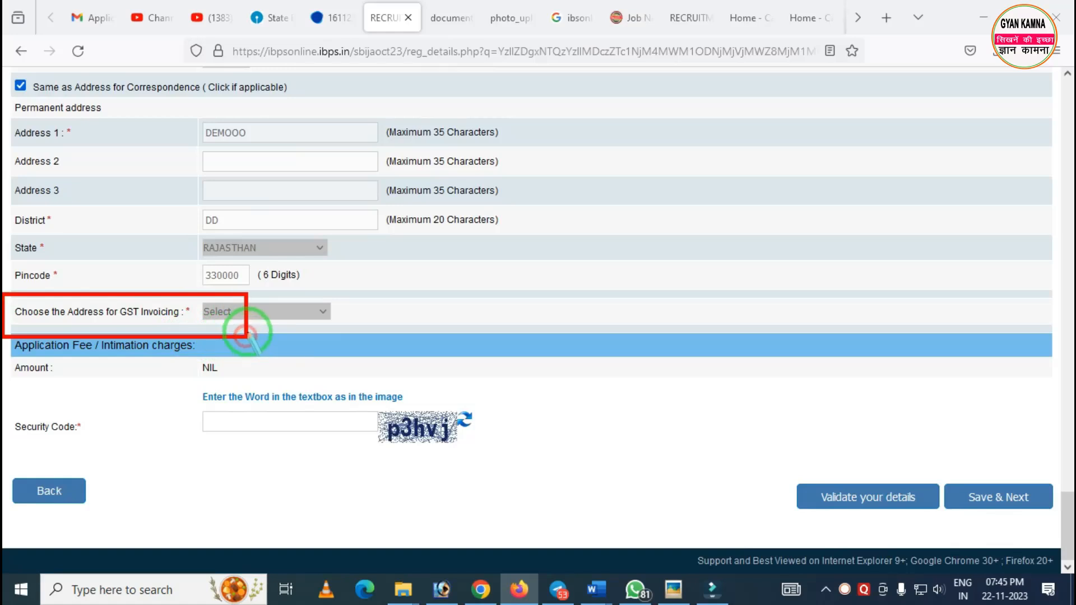
right_click(247, 332)
left_click(269, 318)
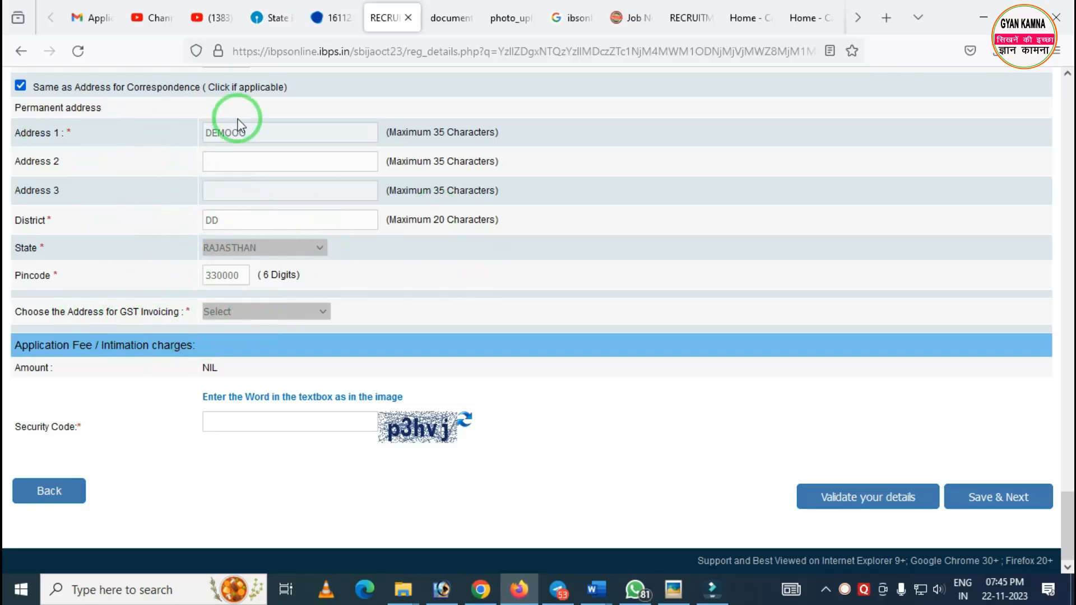
scroll(247, 243, "up", 3)
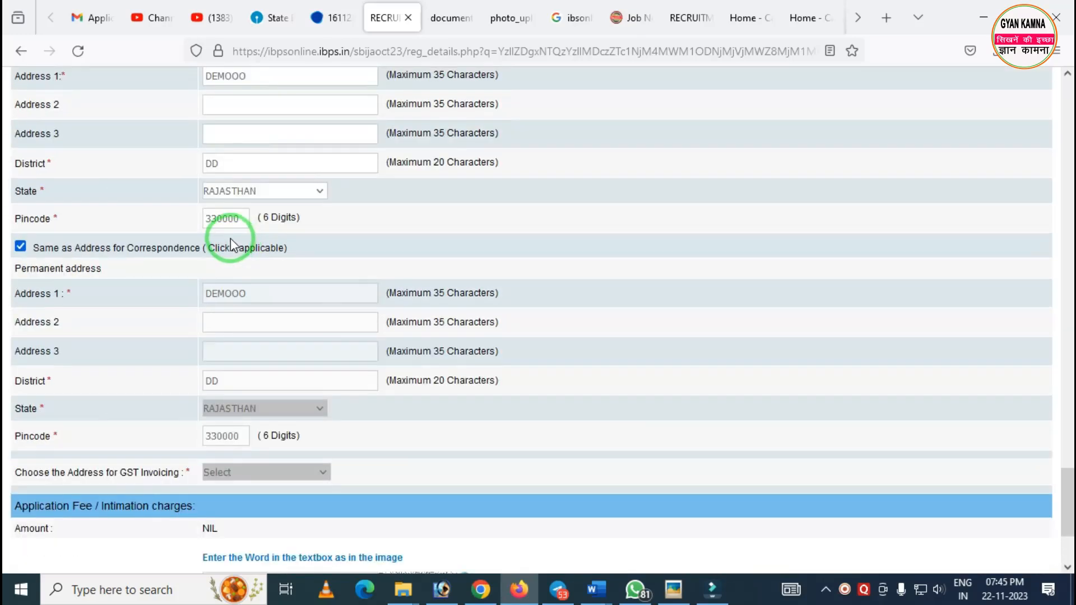
scroll(233, 253, "down", 3)
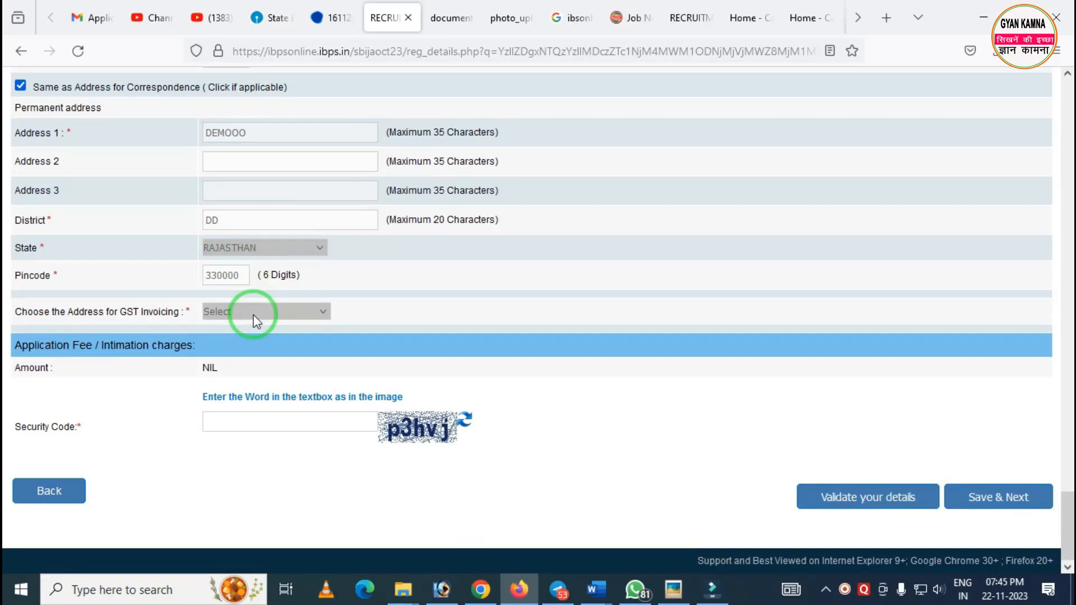
left_click(275, 426)
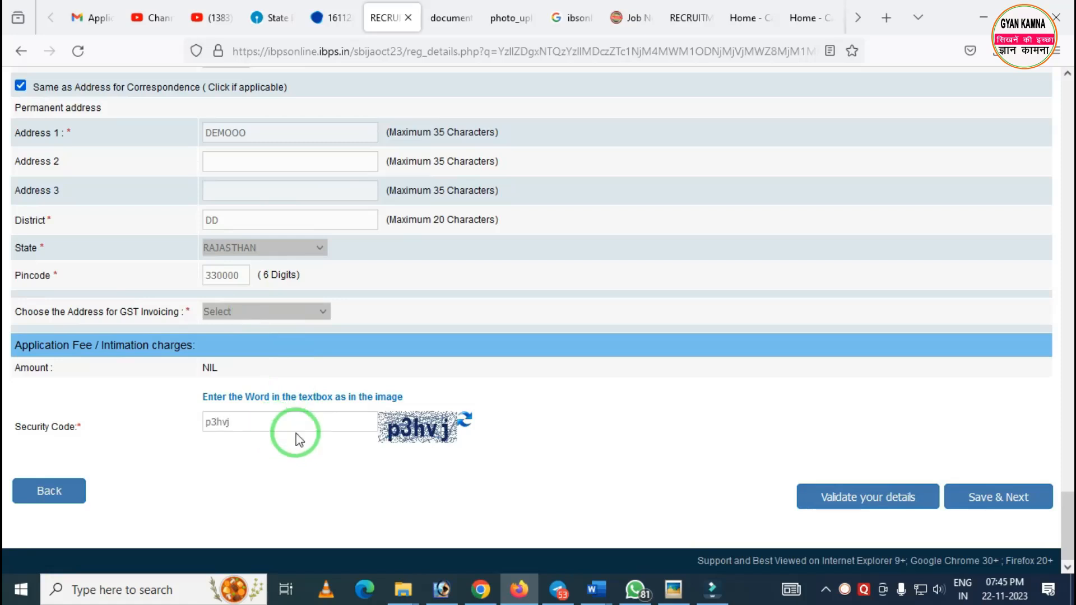
left_click(996, 505)
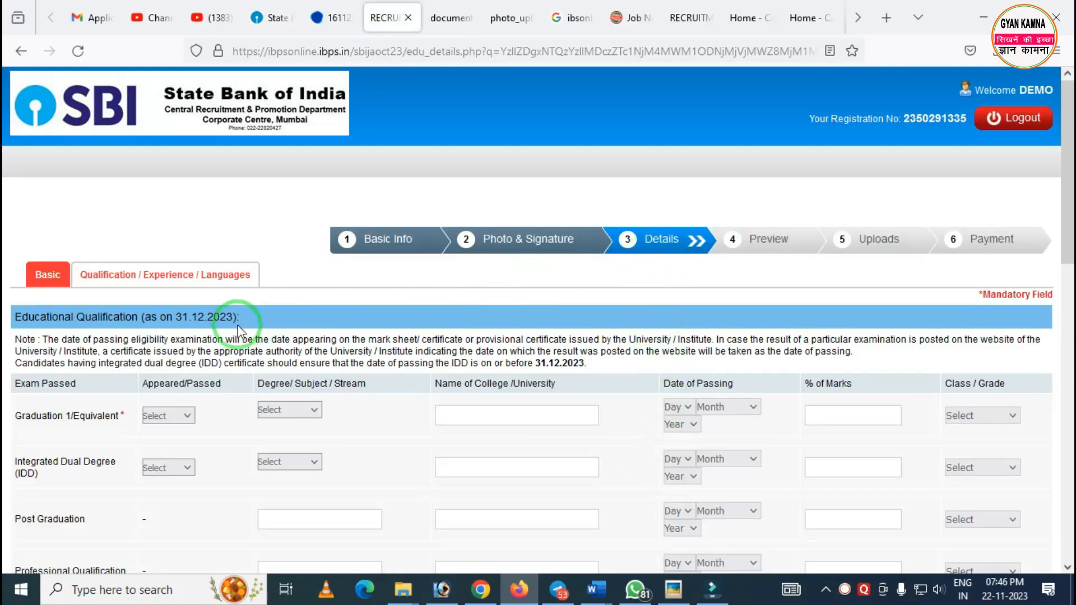
In the Graduation row, set the status to Passed, the stream to Arts and the college name to "univesssss".
scroll(188, 342, "down", 2)
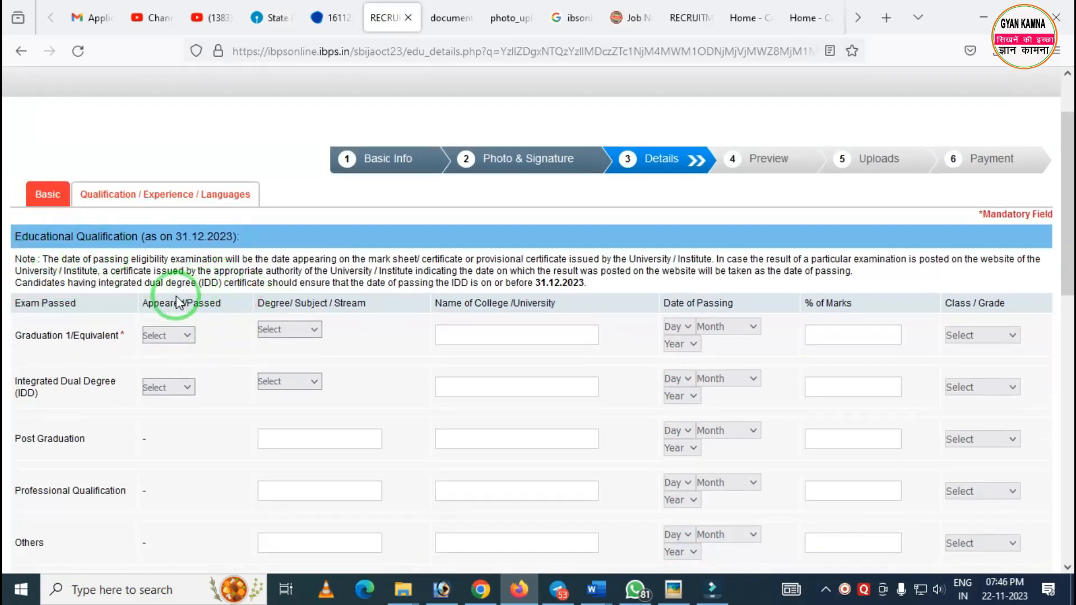
left_click(160, 336)
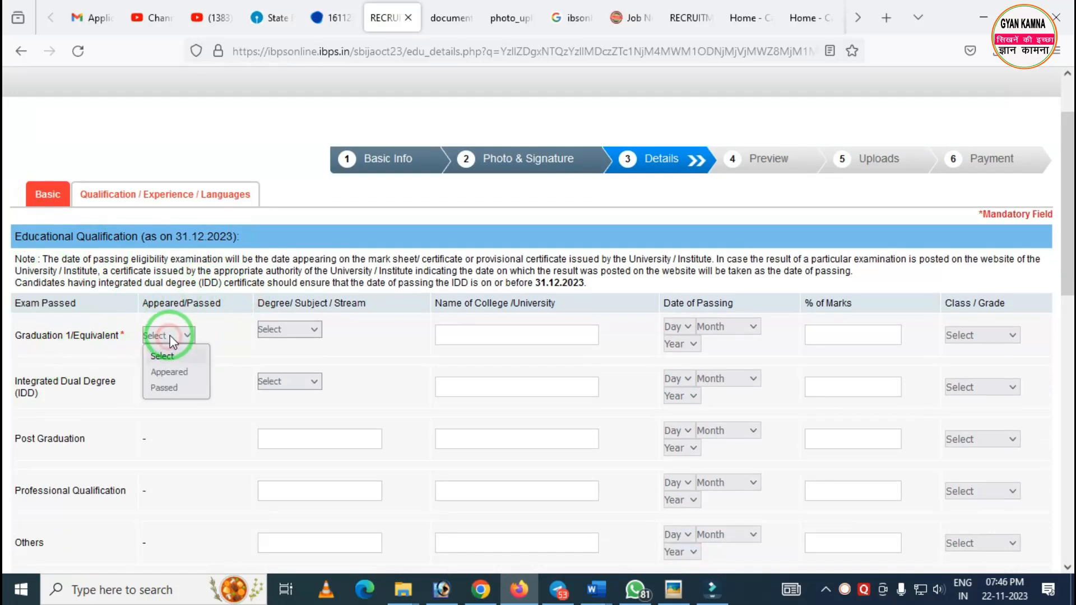
left_click(166, 387)
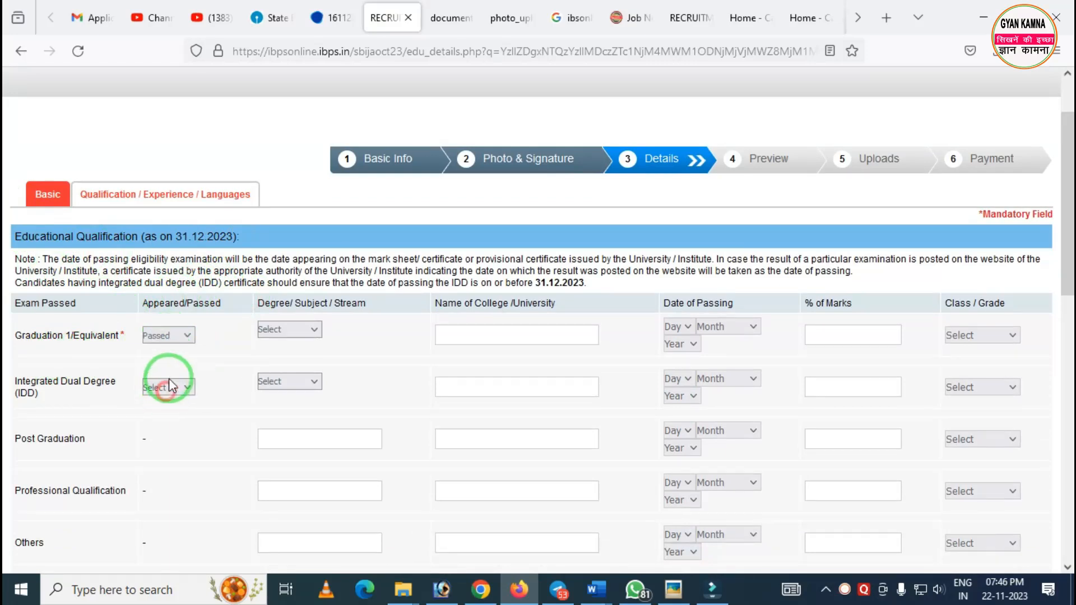
left_click(284, 329)
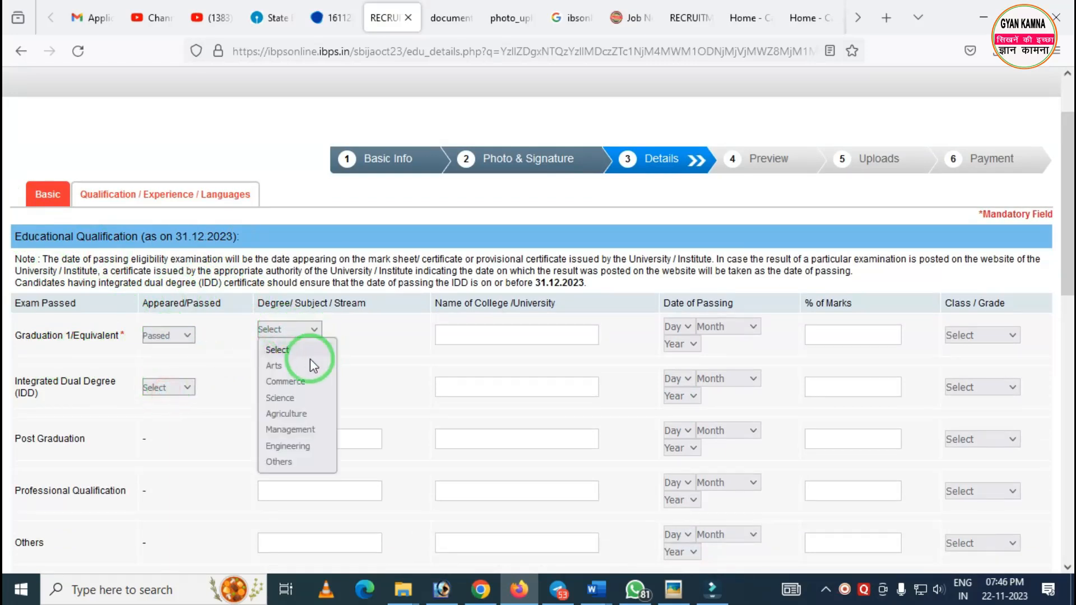
left_click(273, 367)
left_click(475, 340)
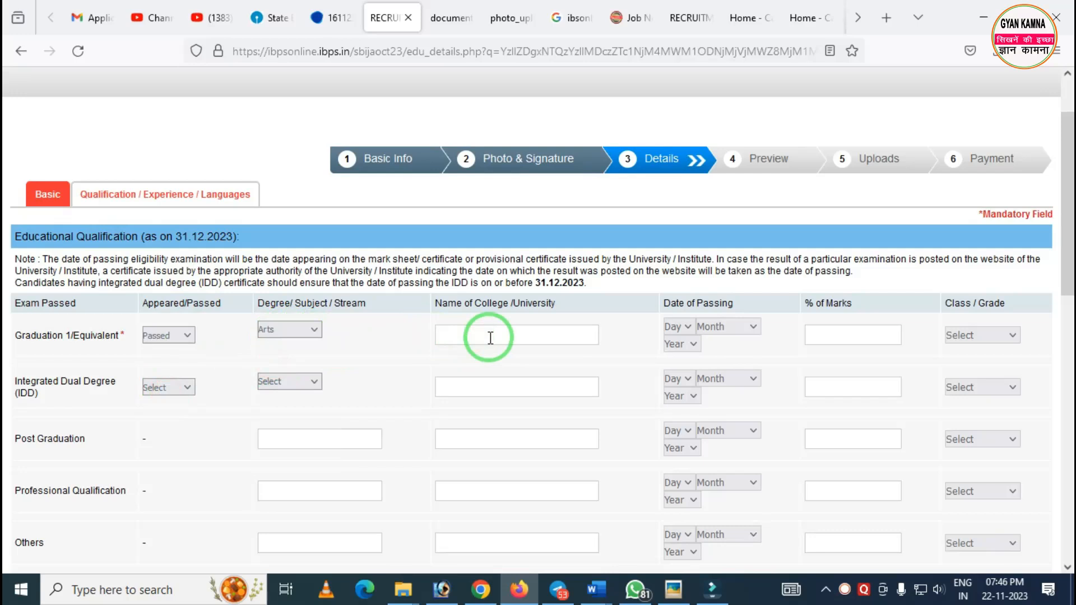
type("ssssss")
Set the graduation date of passing to 01 January 2014.
left_click(675, 326)
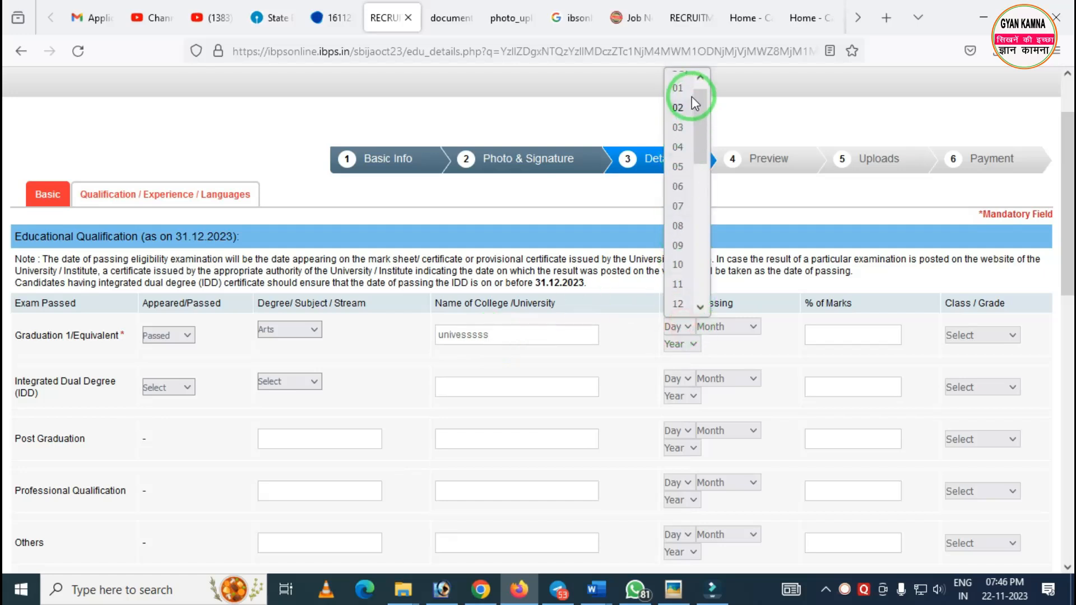
left_click(688, 89)
left_click(747, 325)
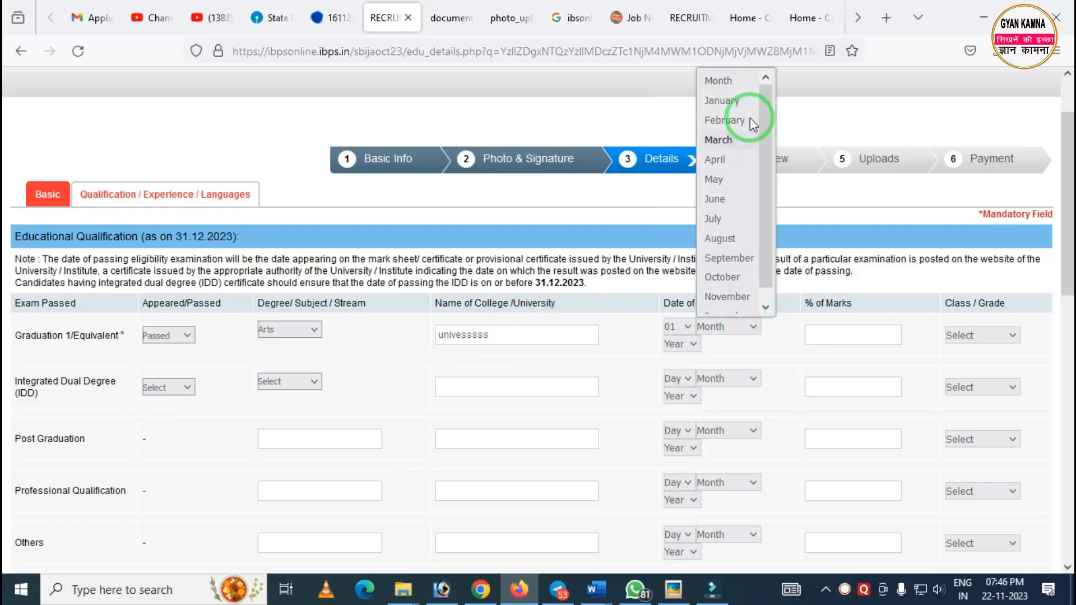
left_click(728, 101)
left_click(681, 344)
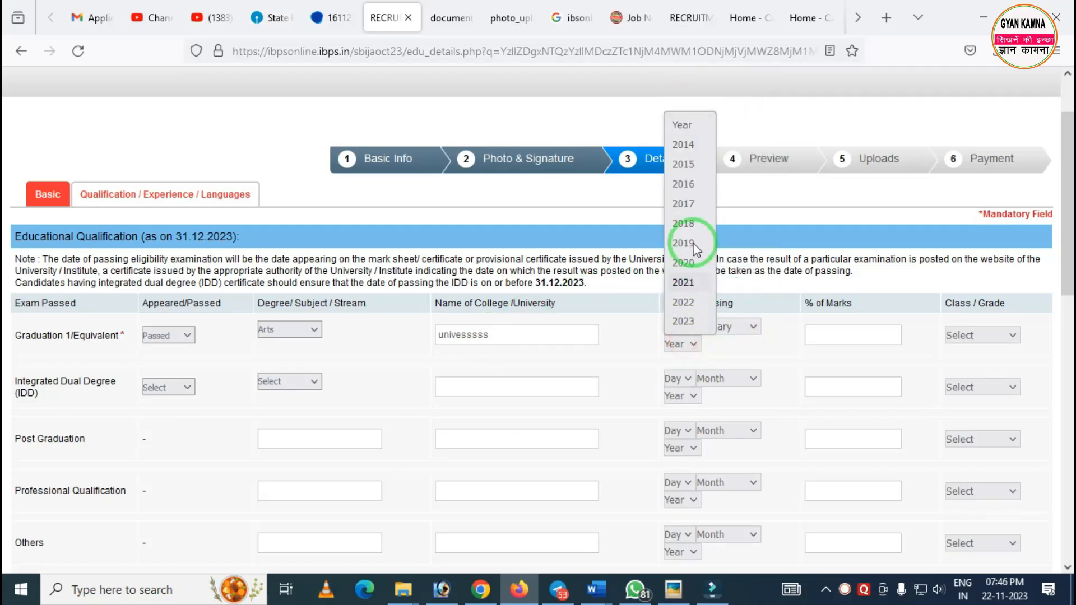
left_click(683, 144)
Enter 60 as the graduation percentage of marks and choose First Class as the class.
left_click(835, 335)
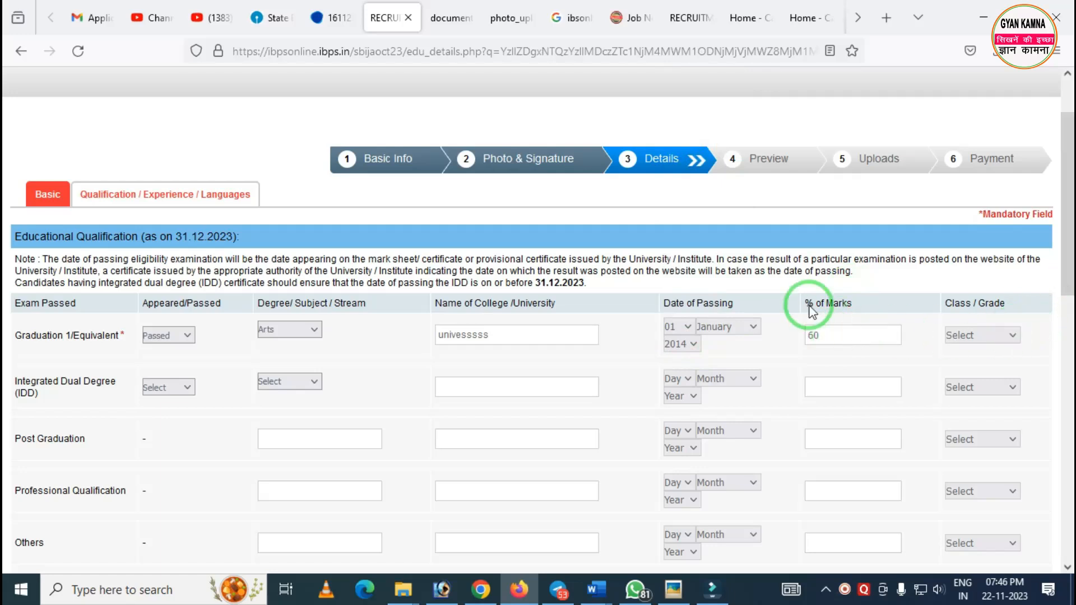
left_click(988, 336)
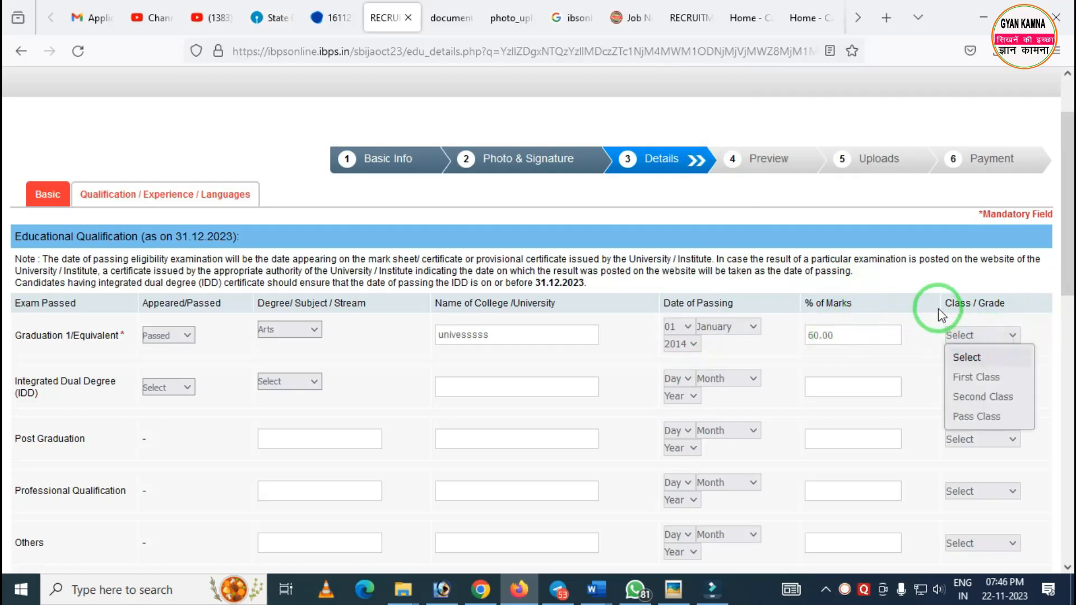
left_click(981, 376)
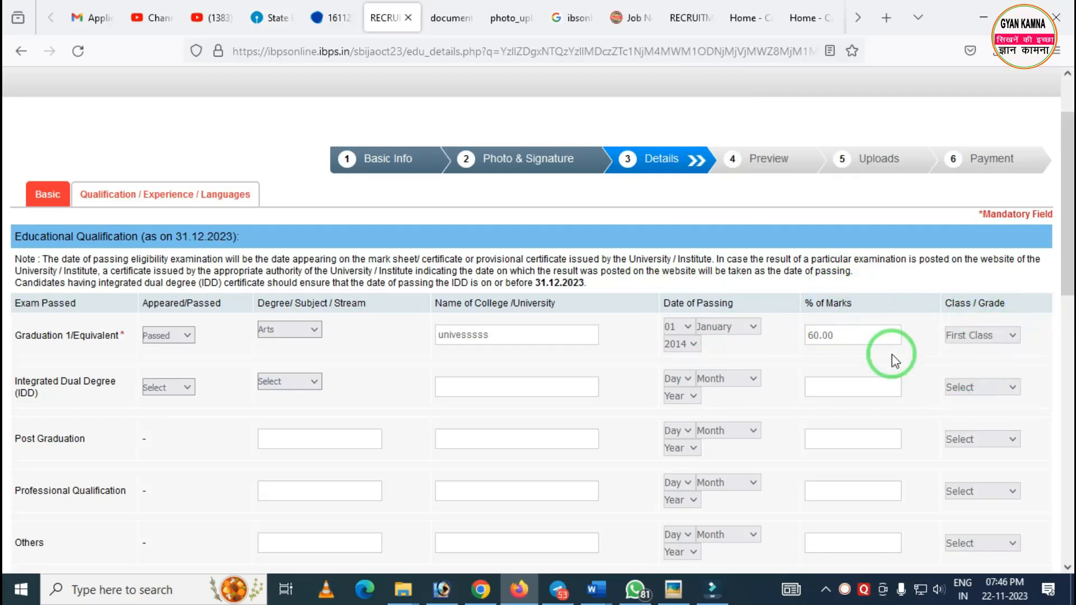
Leave the work experience section blank and answer No to taking pre-exam training in the other details.
scroll(784, 342, "down", 3)
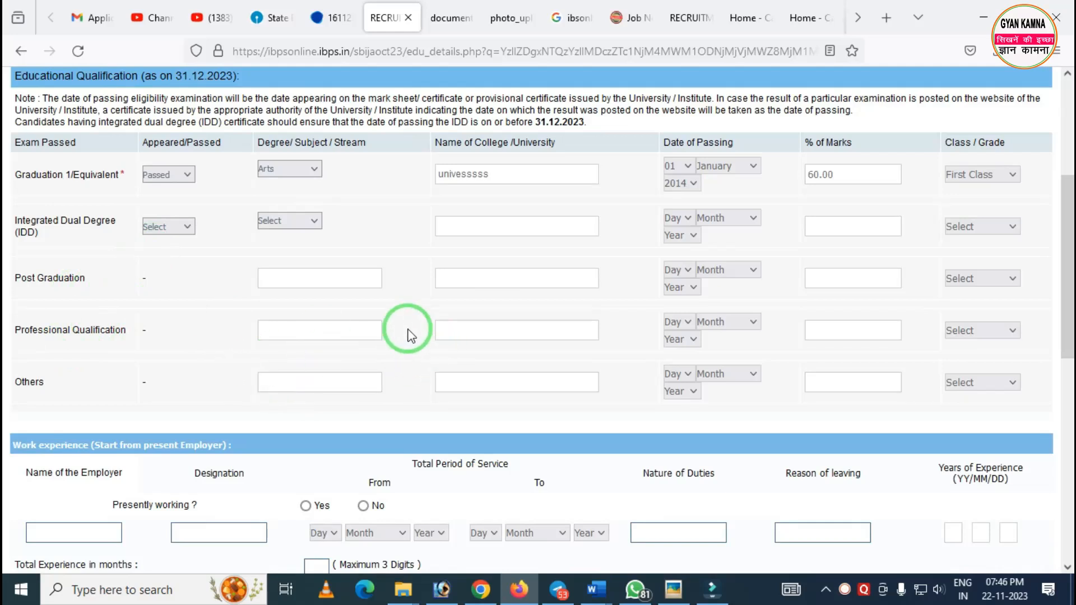
scroll(310, 319, "down", 3)
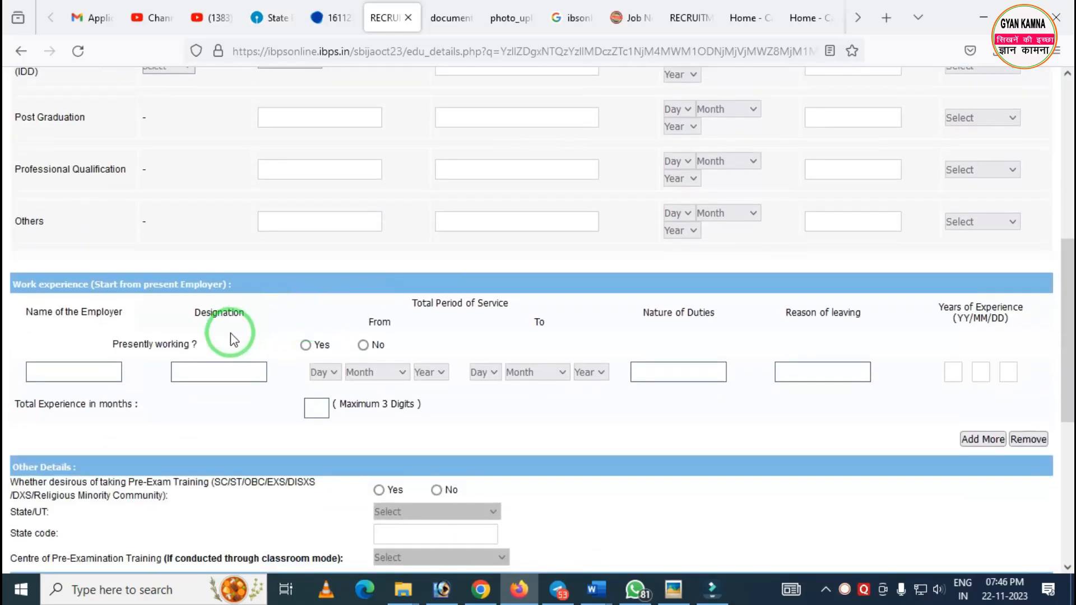
mouse_move(4, 264)
left_mouse_down()
mouse_move(62, 303)
mouse_move(375, 307)
left_mouse_up()
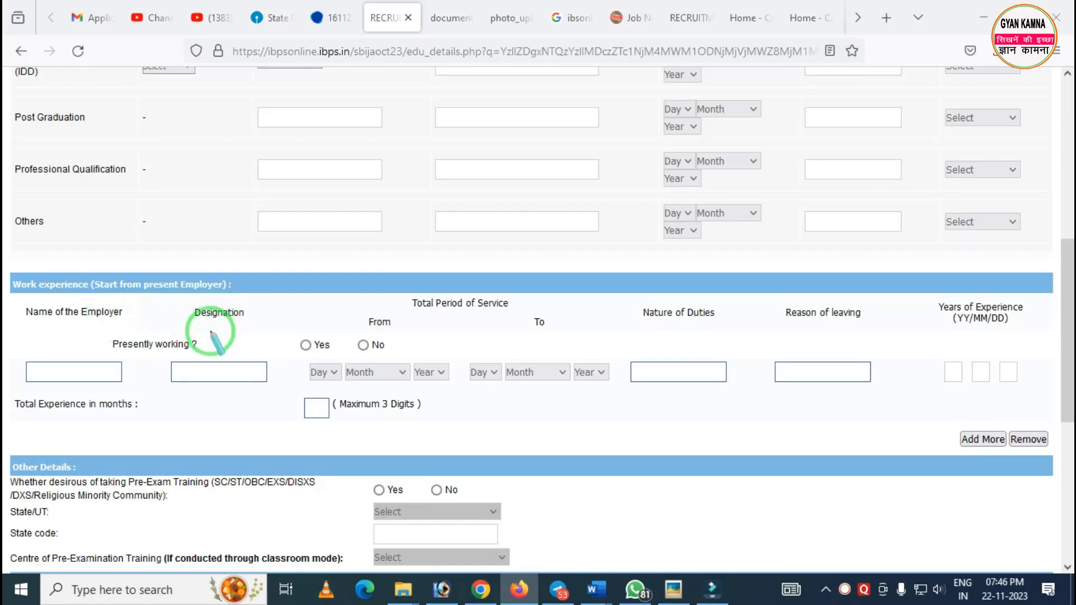
scroll(301, 319, "down", 4)
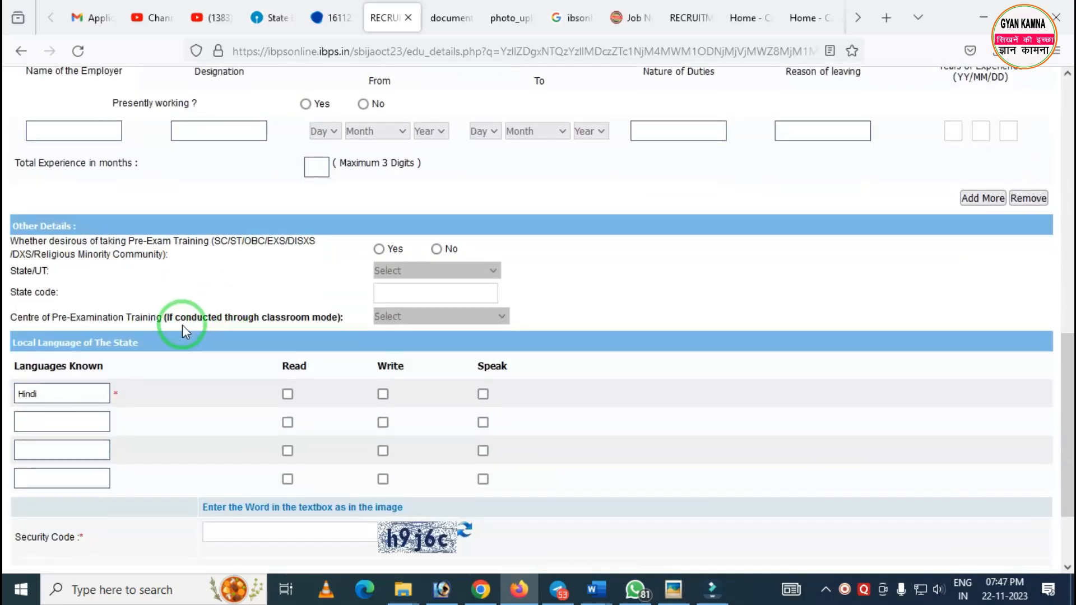
mouse_move(4, 205)
left_mouse_down()
mouse_move(11, 230)
mouse_move(351, 256)
left_mouse_up()
key("ctrl+z")
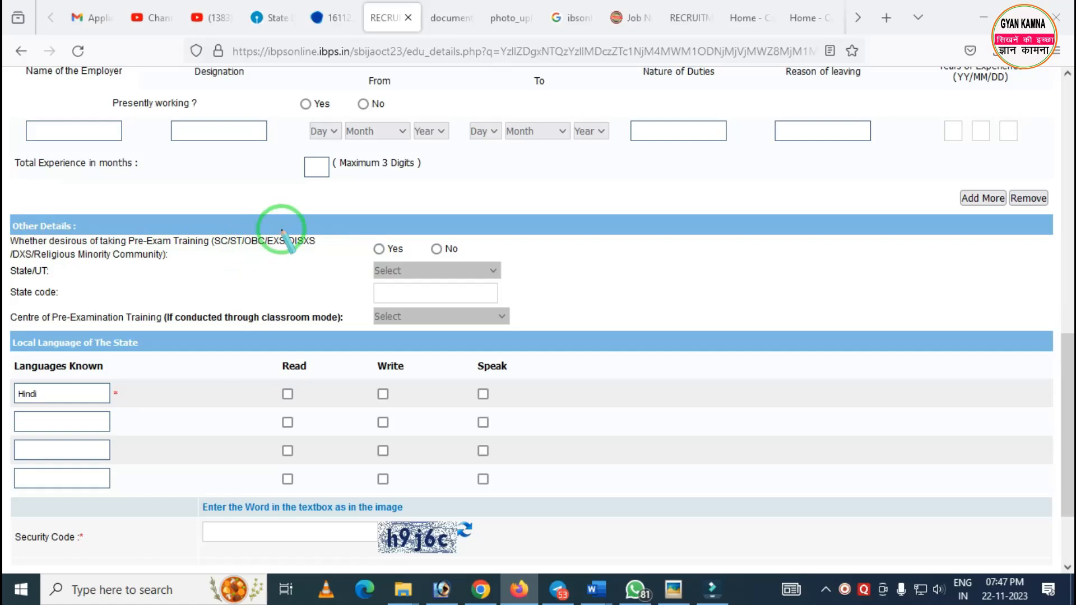
left_click_drag(344, 222, 436, 266)
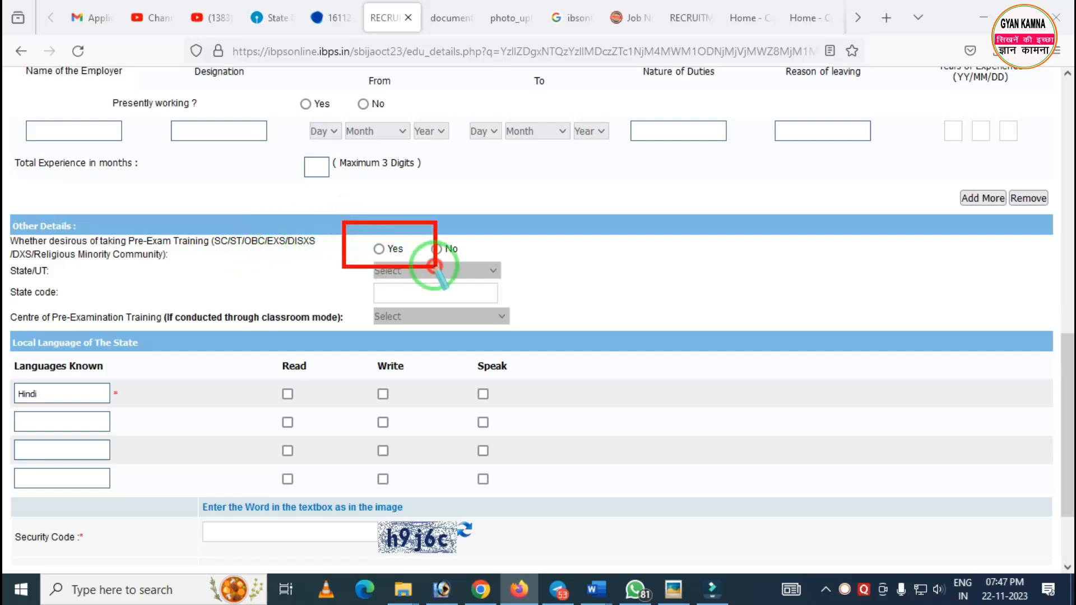
right_click(363, 242)
left_click(380, 250)
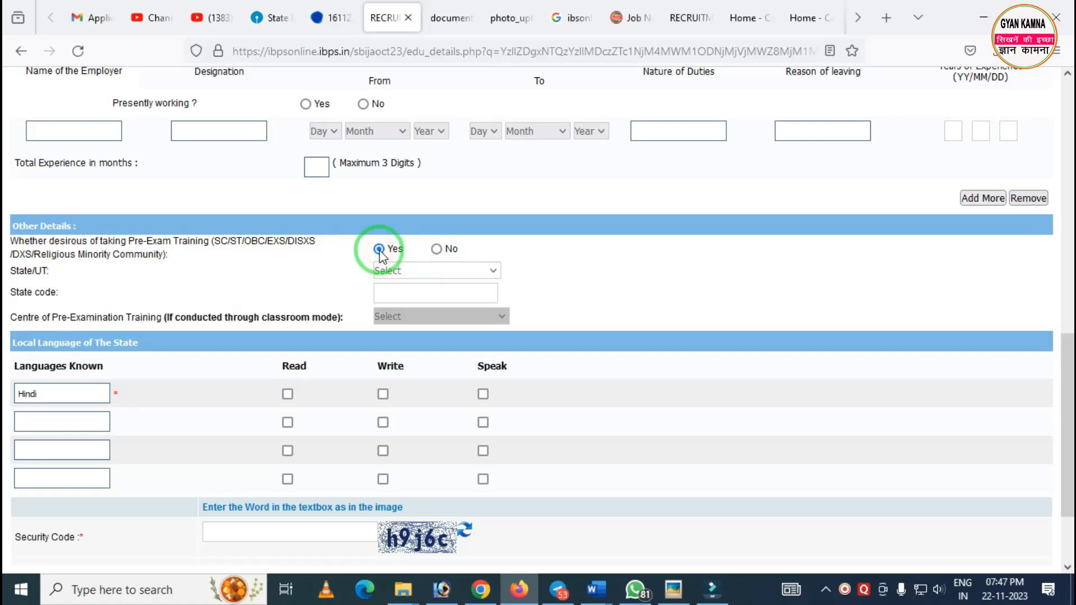
left_click(438, 250)
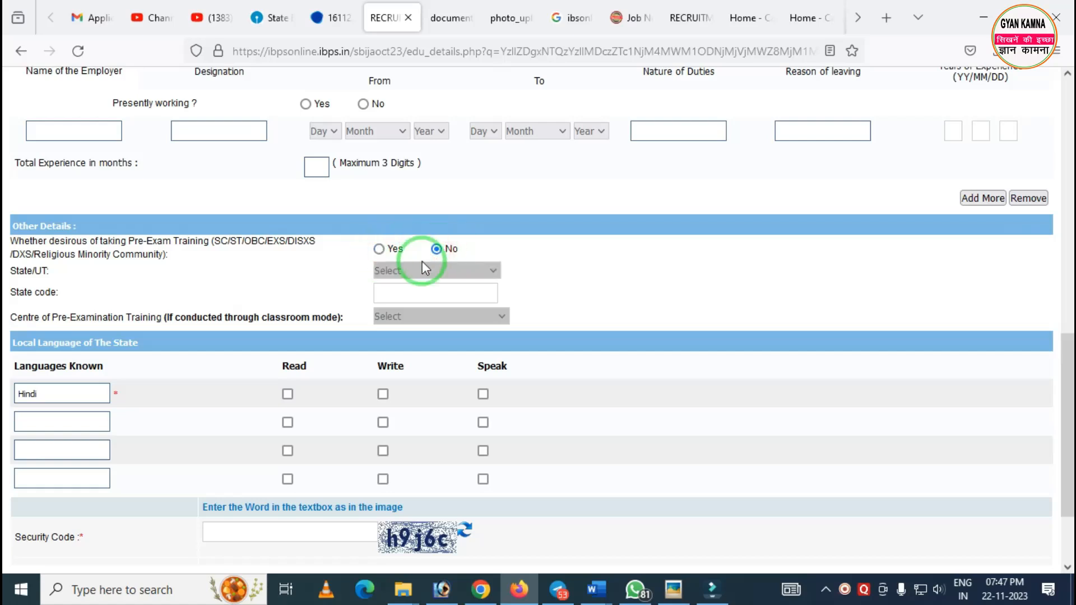
Mark Hindi as a language the applicant can read, write and speak.
mouse_move(5, 321)
left_mouse_down()
mouse_move(125, 398)
mouse_move(313, 424)
left_mouse_up()
right_click(197, 395)
left_click_drag(4, 375, 81, 399)
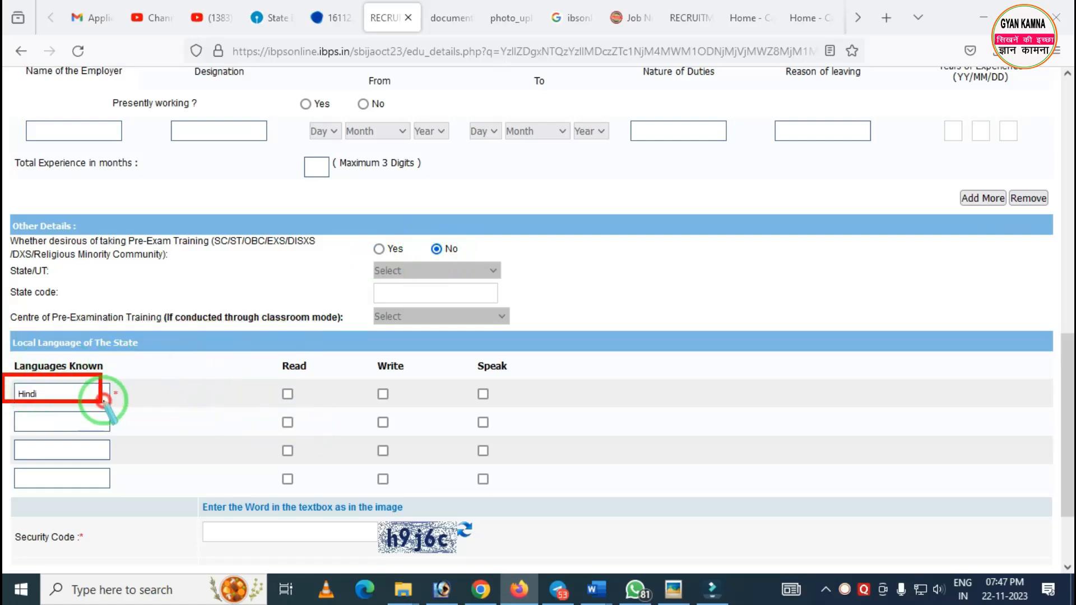
right_click(135, 396)
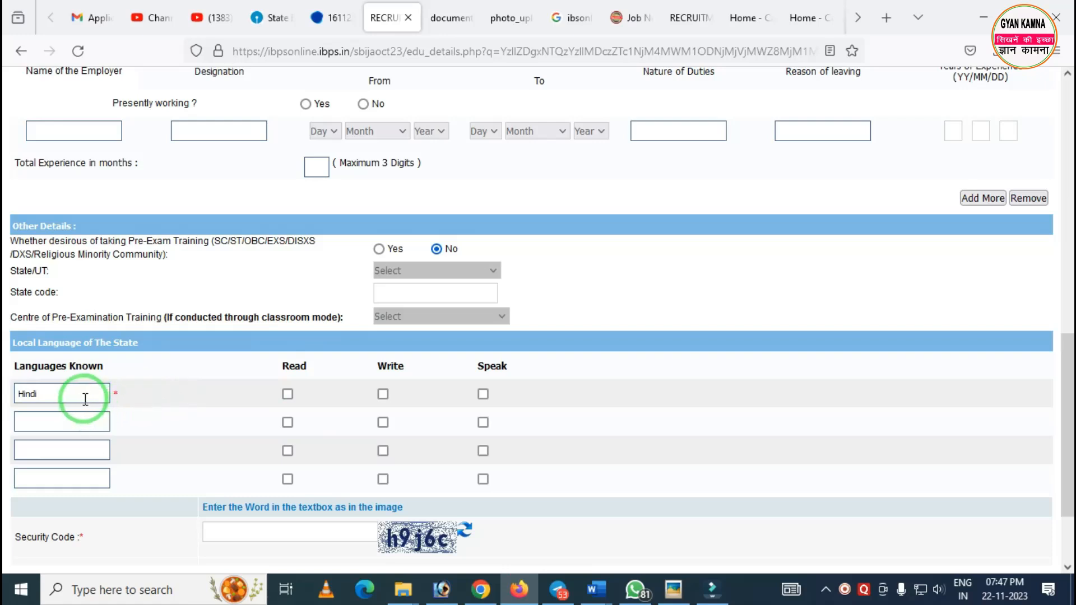
left_click(286, 394)
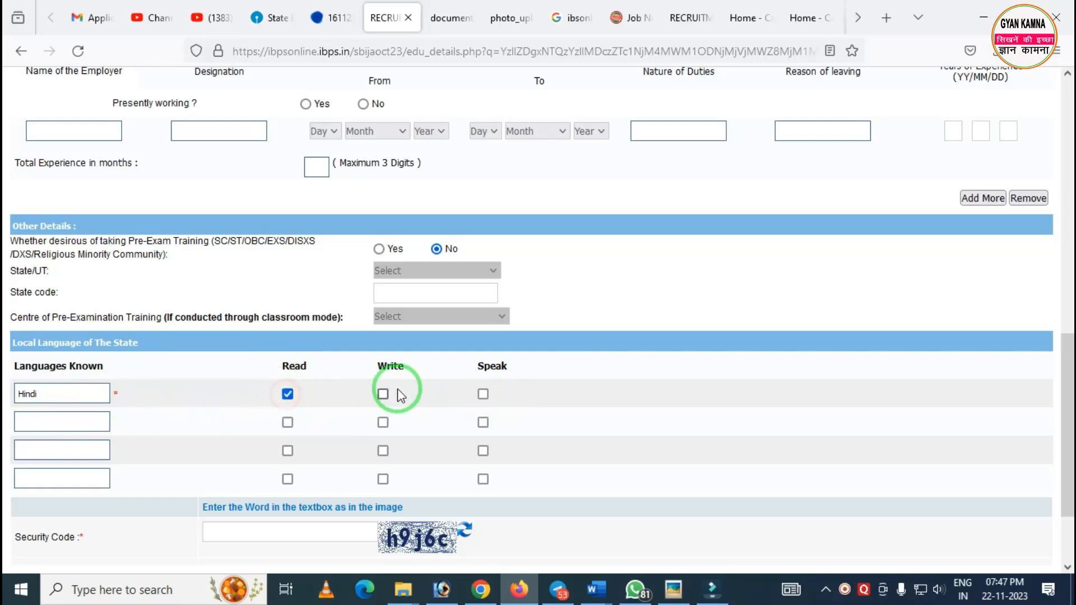
left_click(383, 395)
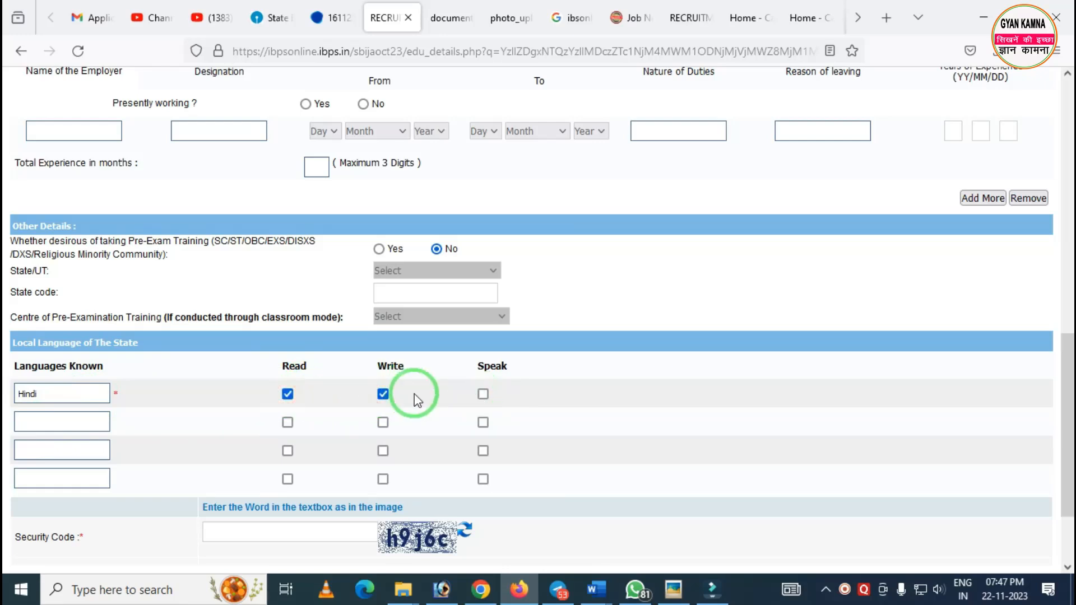
left_click(483, 394)
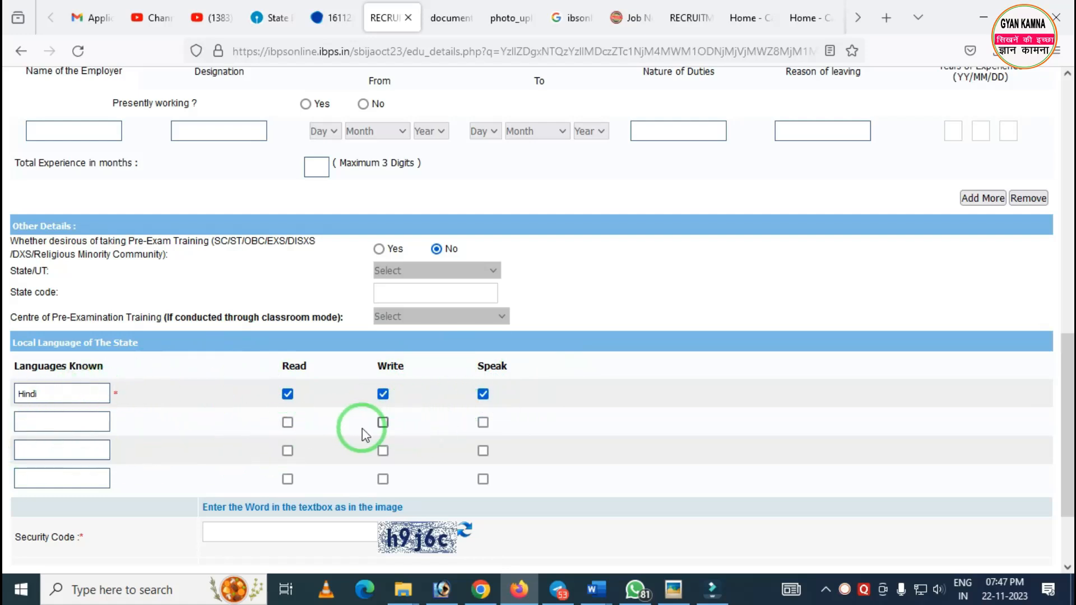
Enter the security code shown in the image and save the education and language details to continue.
scroll(359, 435, "down", 3)
left_click(269, 453)
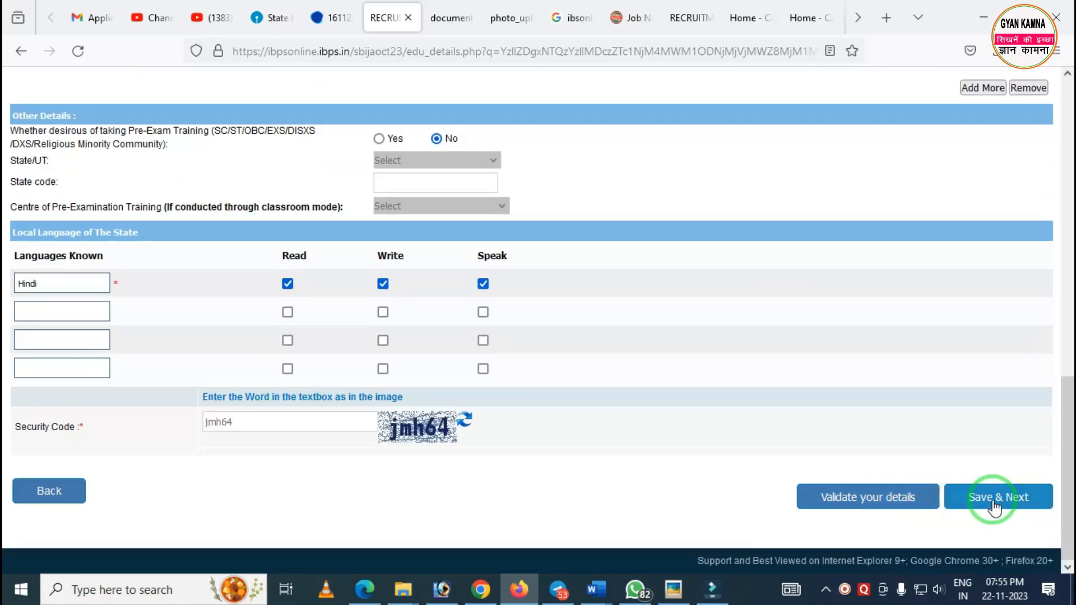
left_click(993, 501)
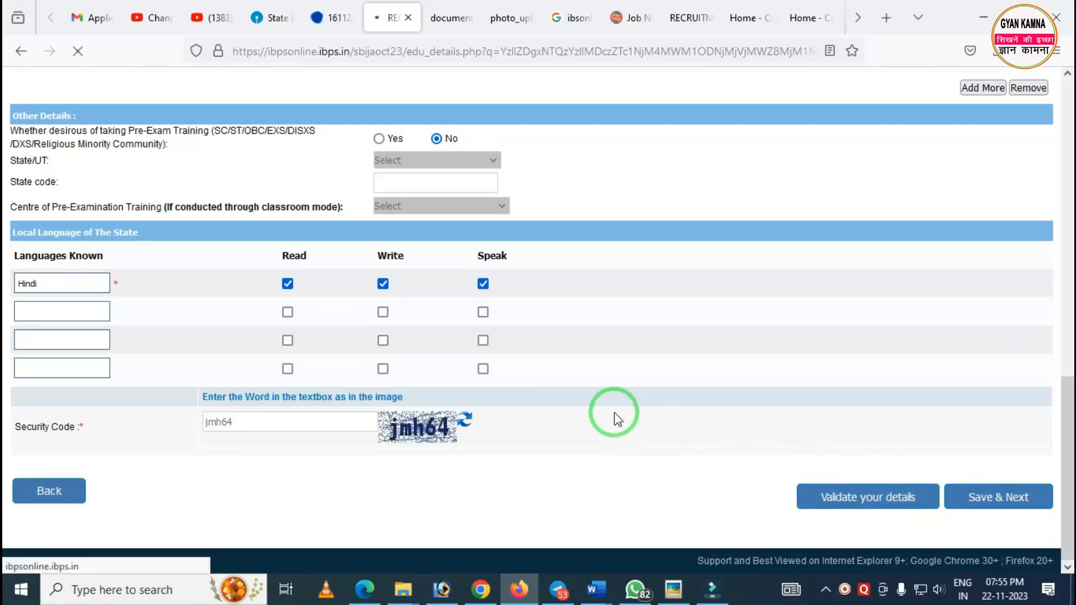
Review the application preview, then agree to the declaration and confirm that the name matches the ID proof.
scroll(600, 403, "down", 15)
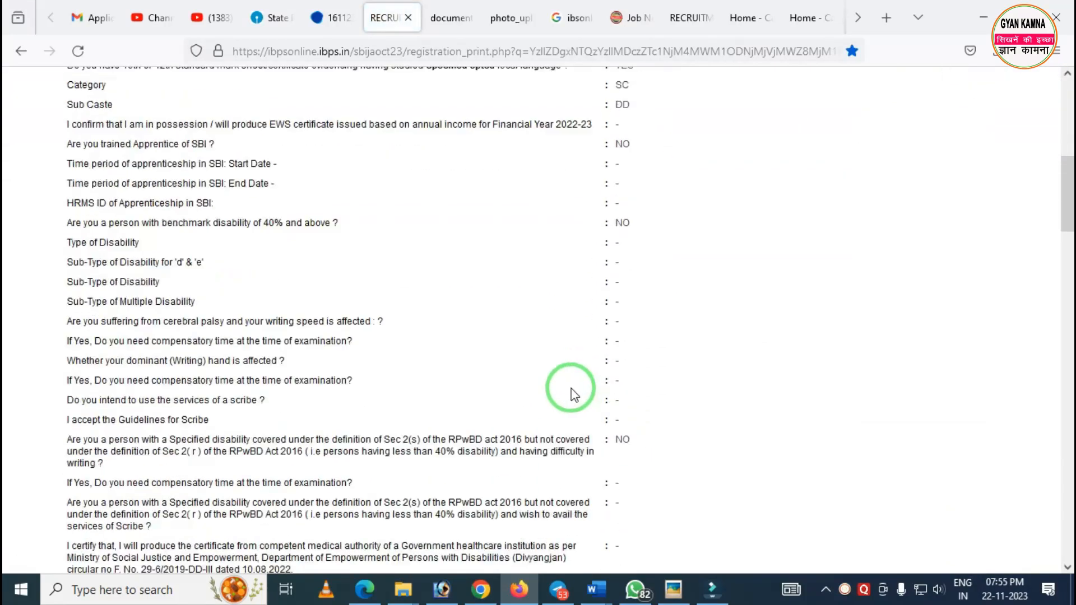
scroll(558, 384, "down", 20)
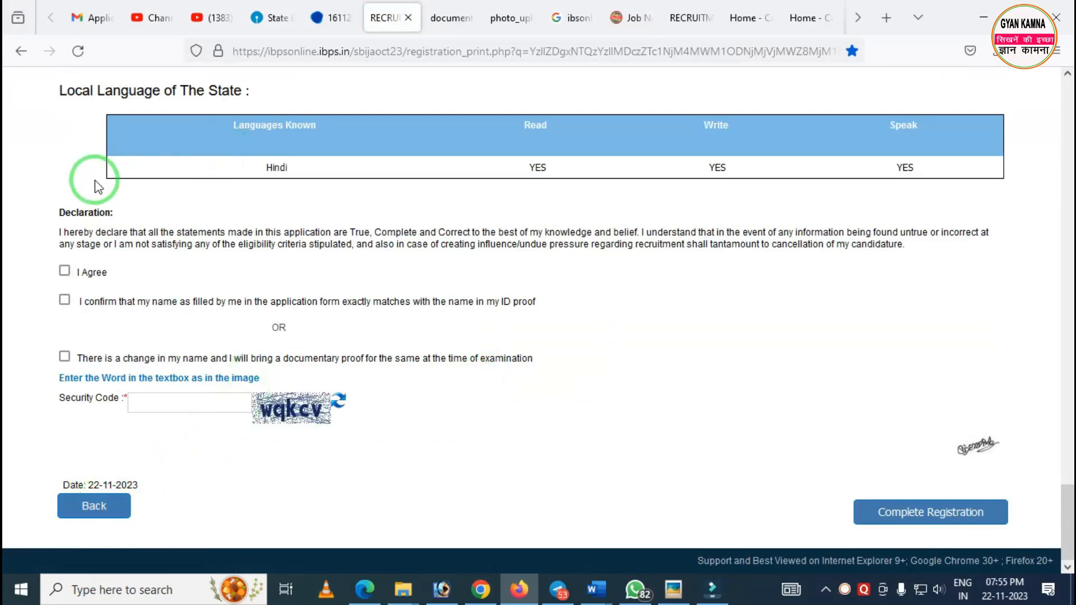
left_click(65, 271)
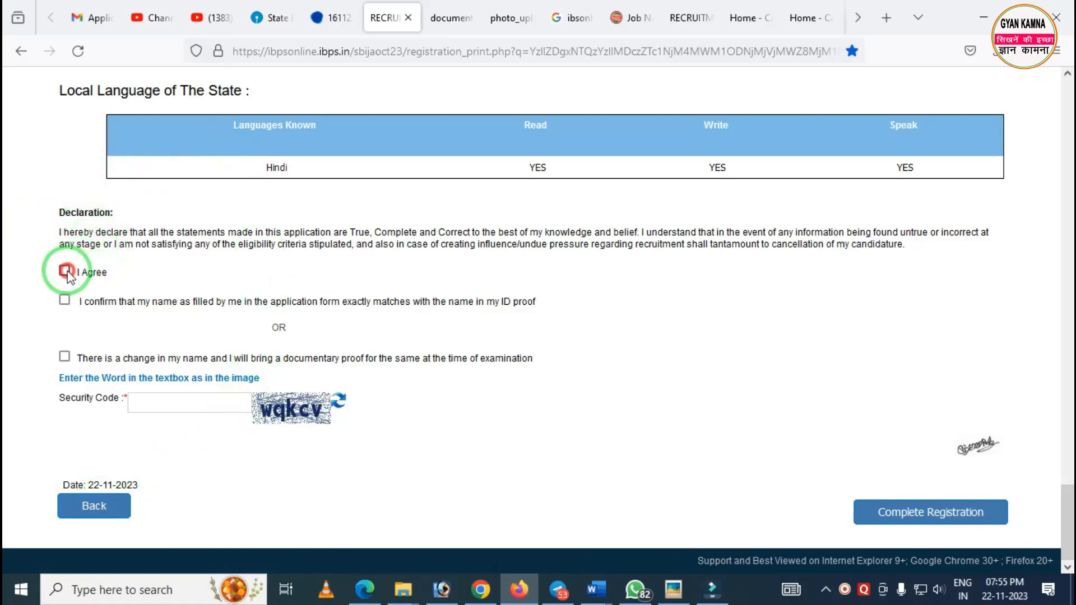
left_click(61, 302)
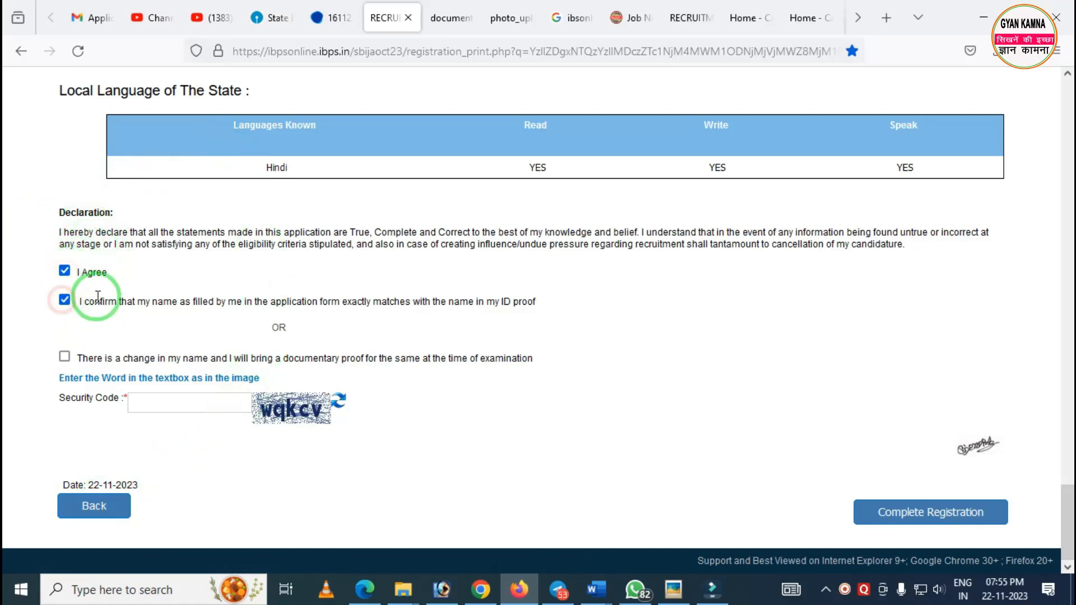
Enter the security code below the declaration and complete the registration, accepting the confirmation.
left_click(187, 402)
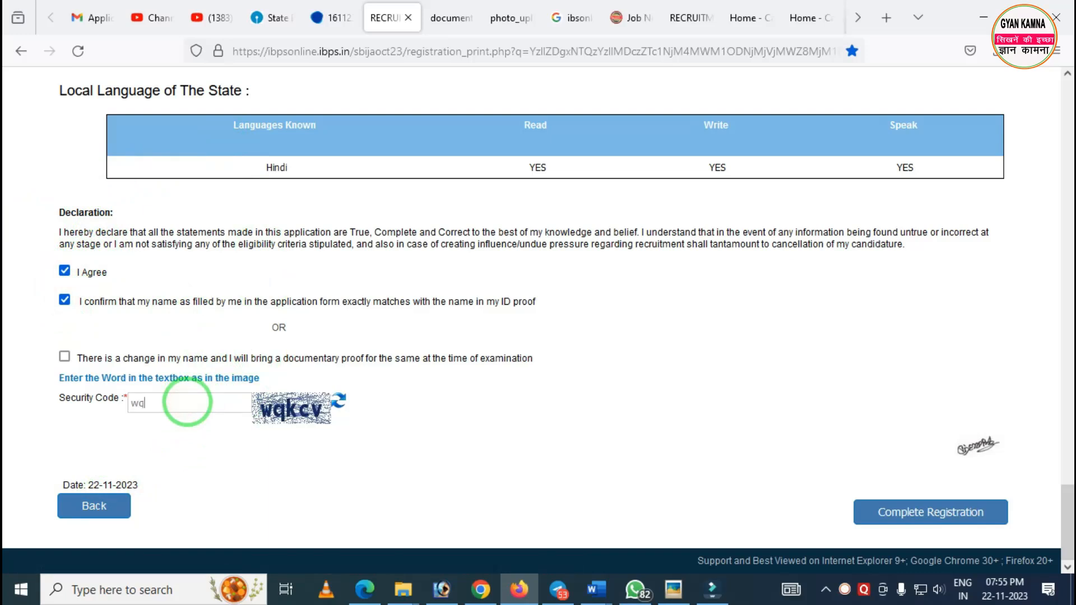
left_click(929, 512)
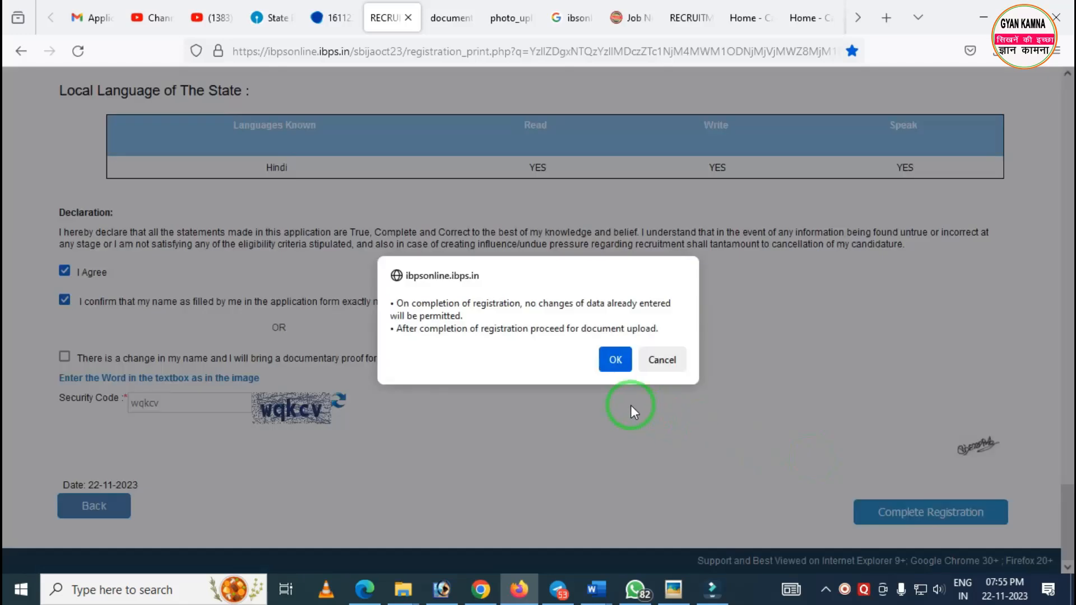
left_click(617, 360)
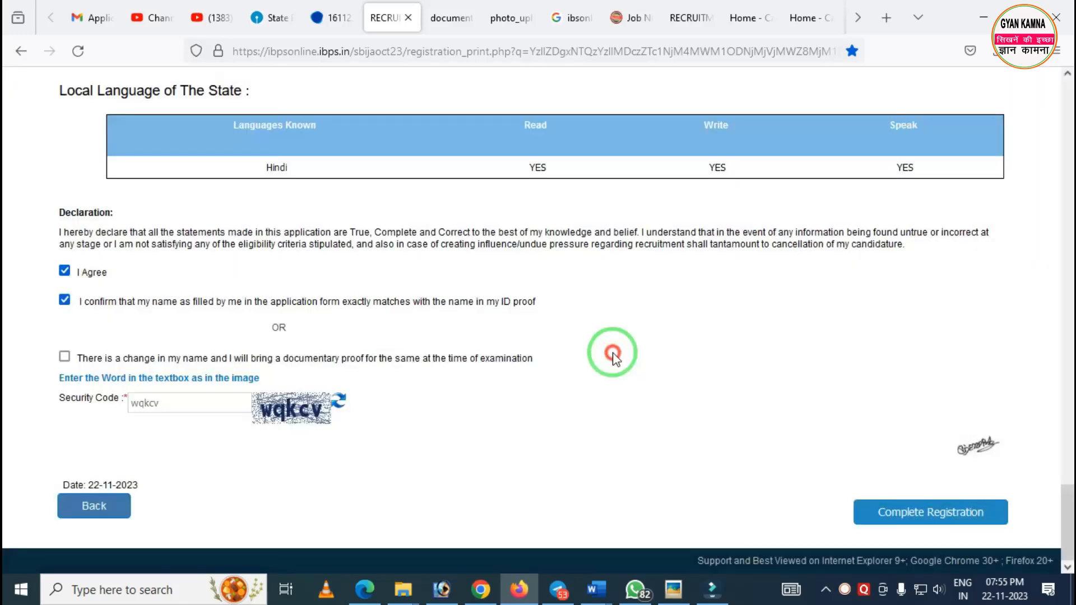
left_click(614, 361)
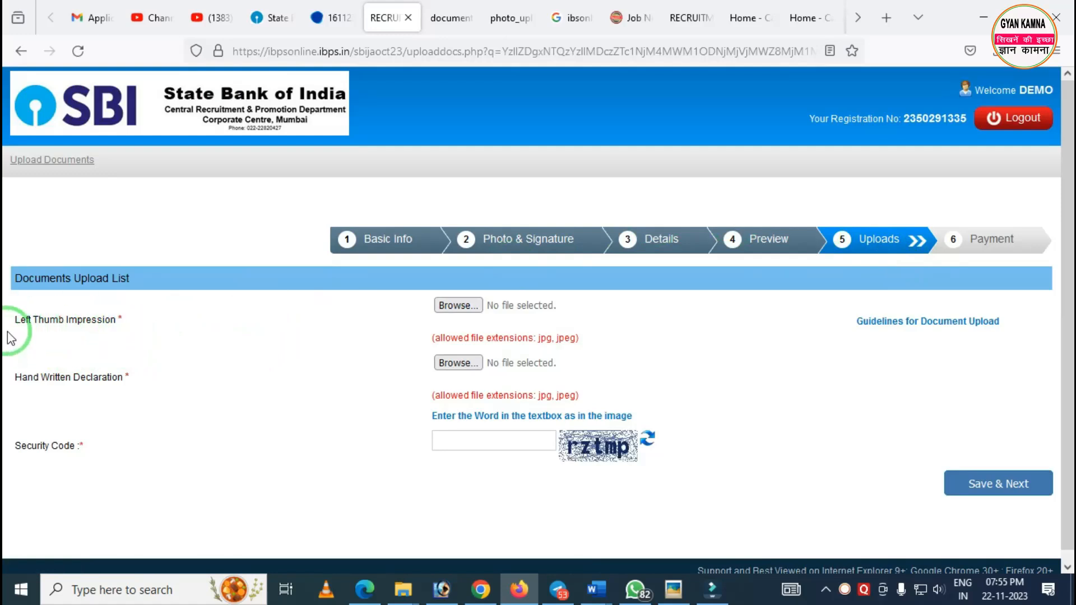
Upload dinthum.jpg as the Left Thumb Impression and accept its preview.
left_click(476, 308)
double_click(177, 221)
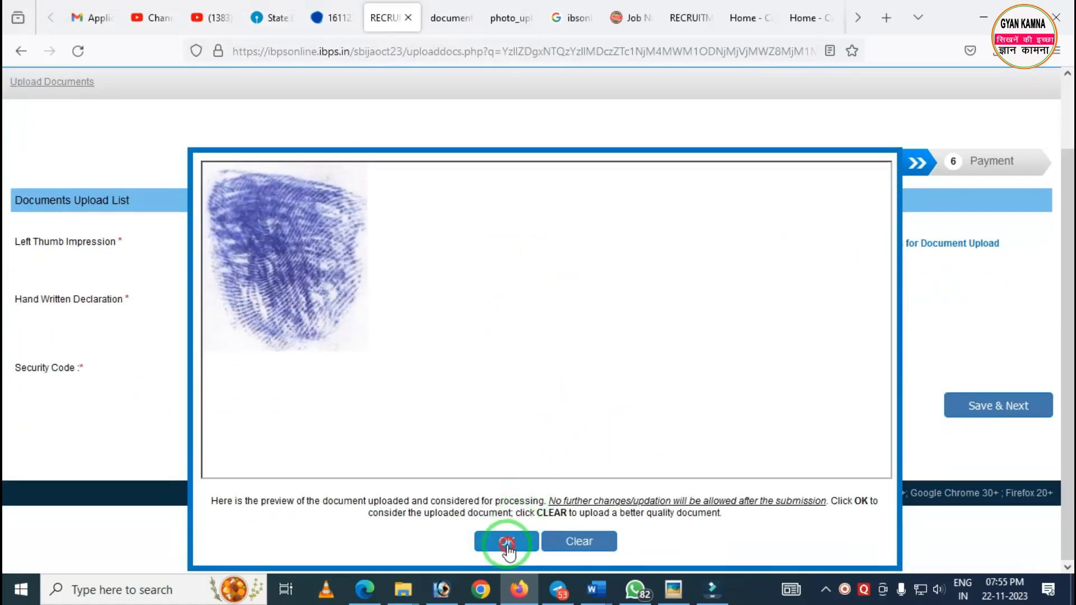
left_click(507, 543)
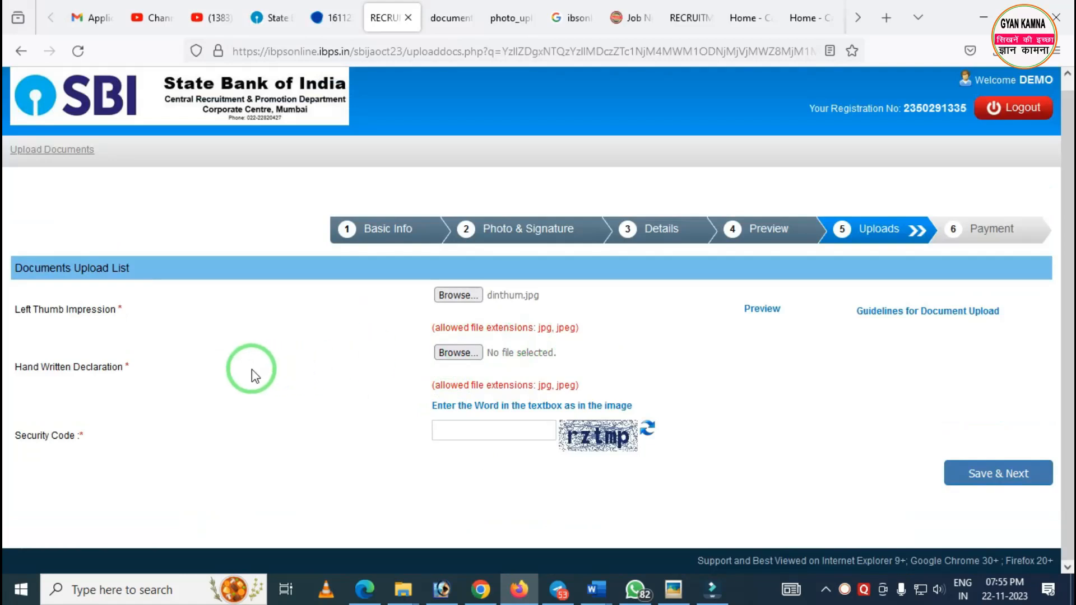
Examine the required text for the hand-written declaration in the document upload guidelines.
mouse_move(4, 345)
left_mouse_down()
mouse_move(71, 383)
mouse_move(150, 384)
left_mouse_up()
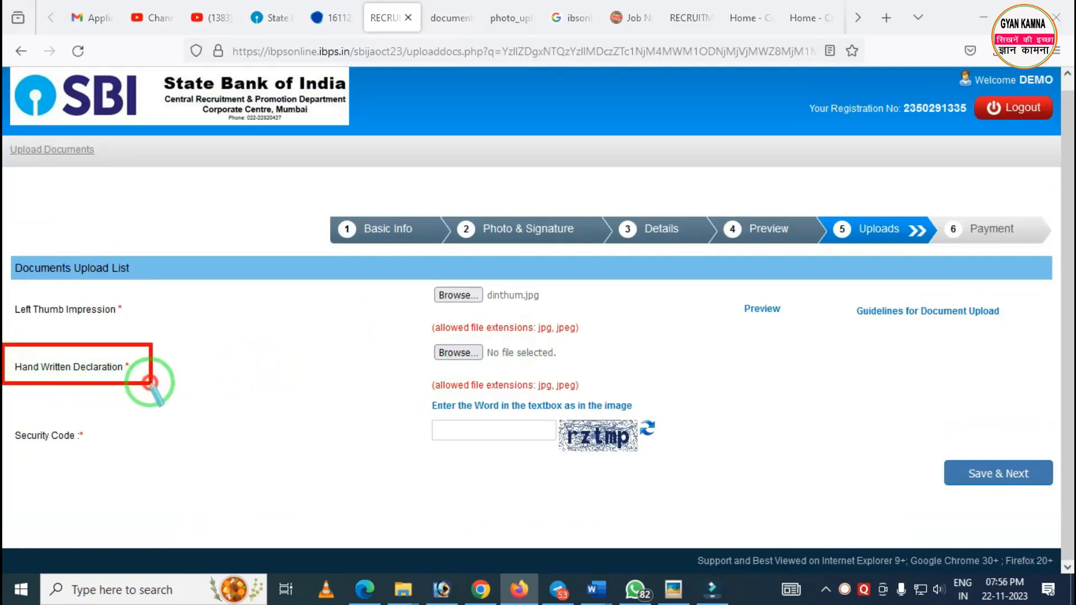
right_click(329, 374)
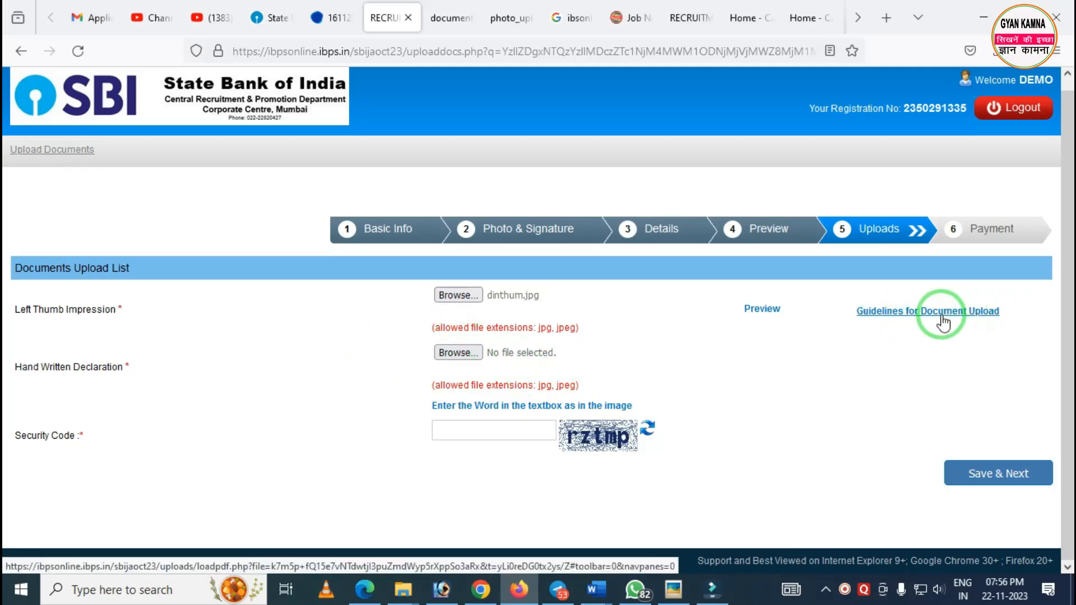
left_click(449, 20)
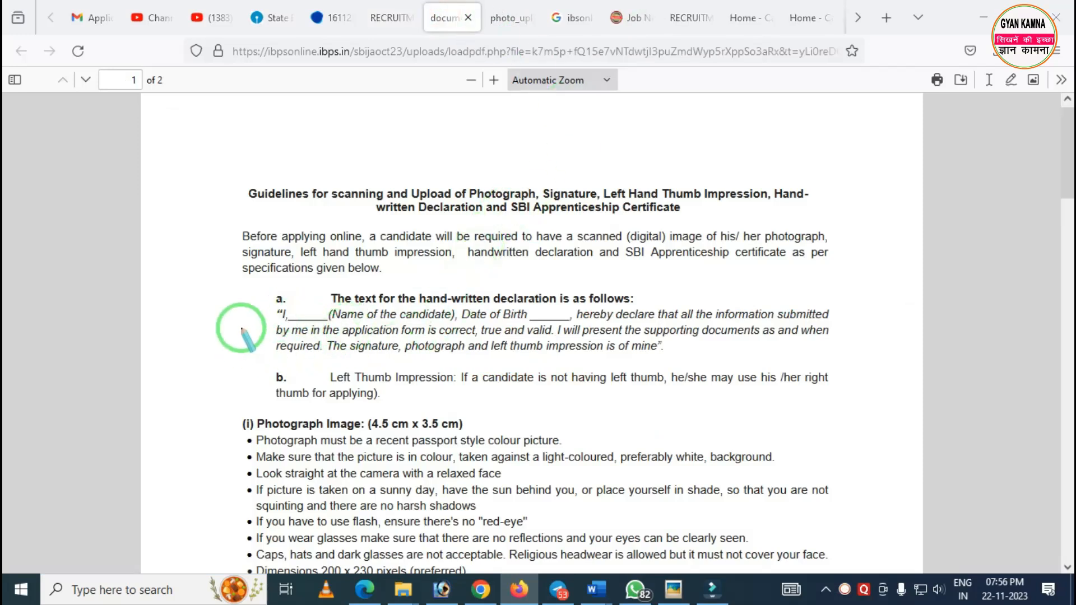
mouse_move(256, 305)
left_mouse_down()
mouse_move(415, 368)
mouse_move(830, 393)
mouse_move(873, 361)
left_mouse_up()
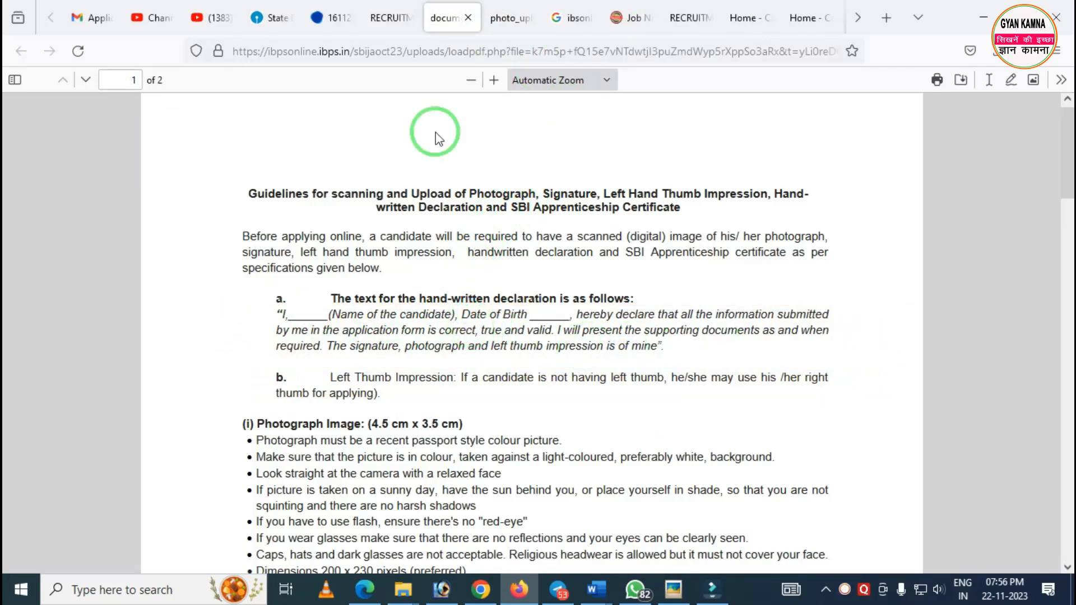
Return to the application's uploads page, upload balnk1.jpg as the Hand Written Declaration and accept its preview.
left_click(387, 18)
left_click(458, 353)
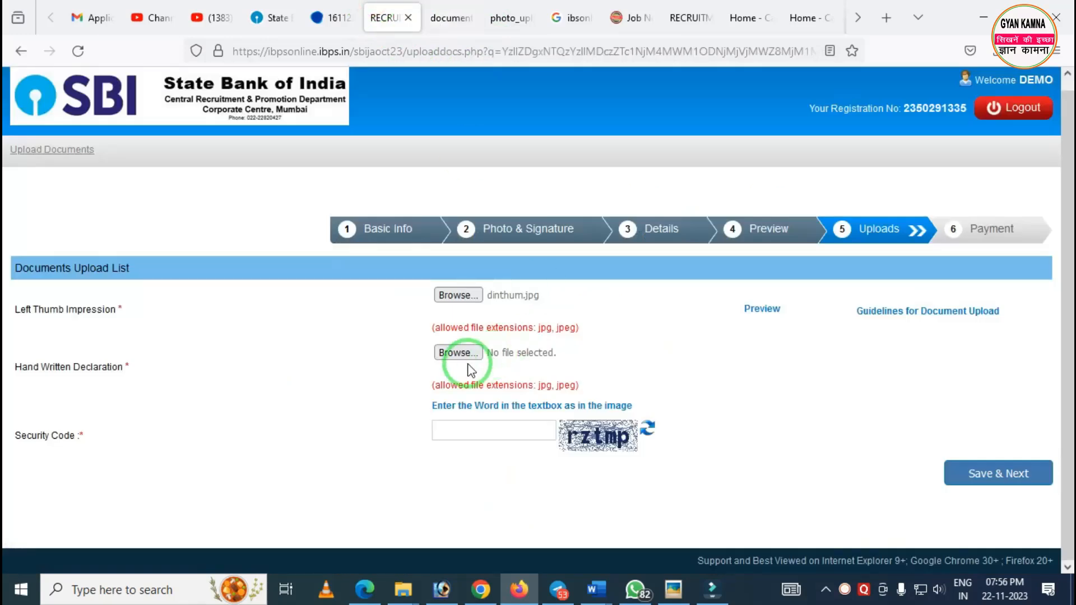
double_click(187, 112)
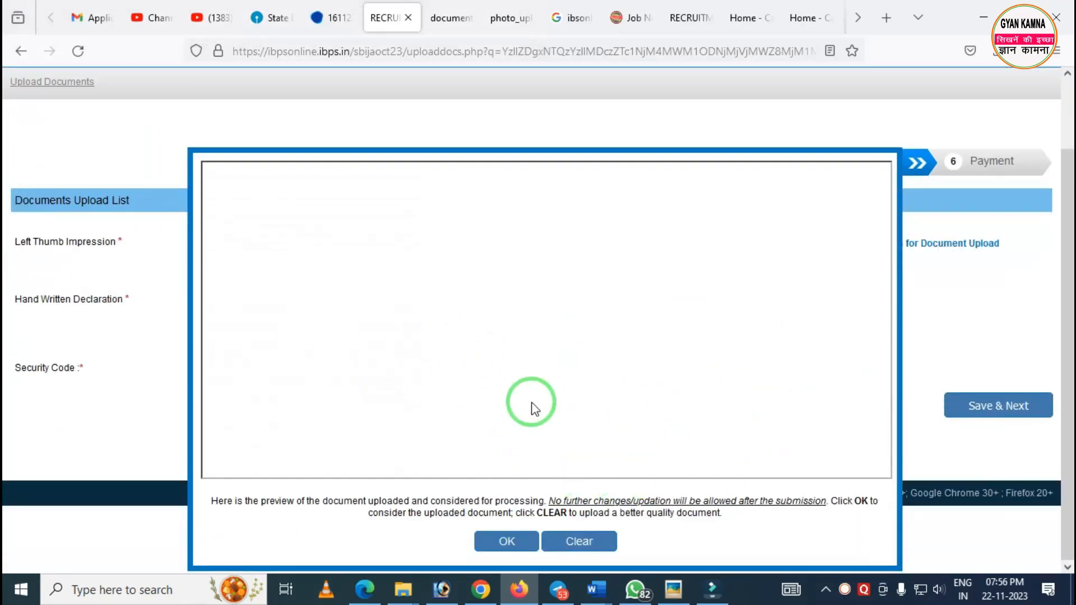
left_click(507, 542)
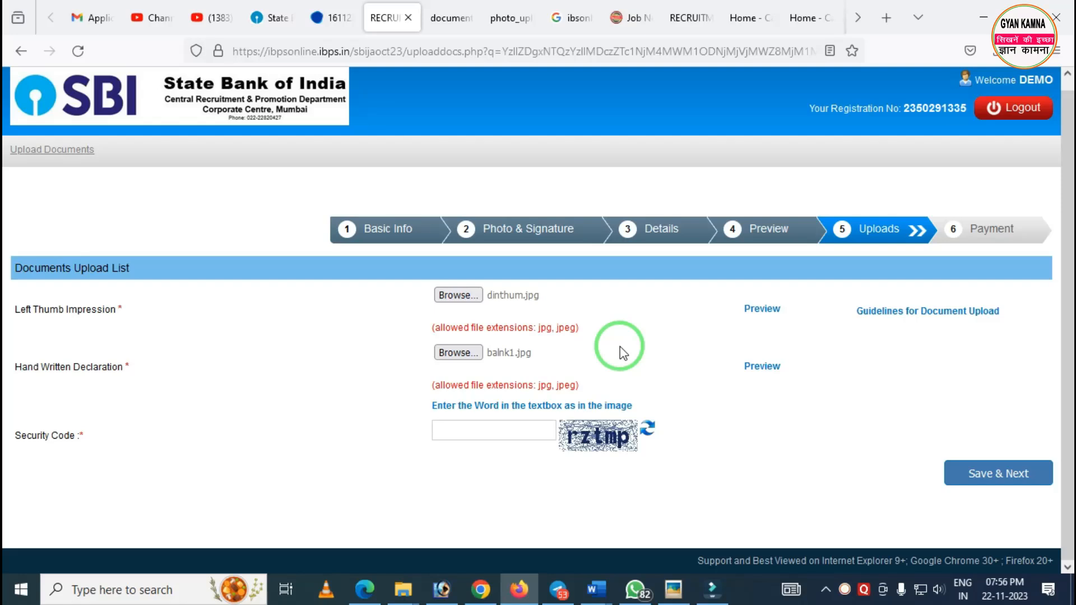
Enter the security code on the uploads page and save the two uploaded documents, confirming the submission.
mouse_move(484, 279)
left_mouse_down()
mouse_move(513, 317)
mouse_move(532, 316)
mouse_move(534, 364)
left_mouse_up()
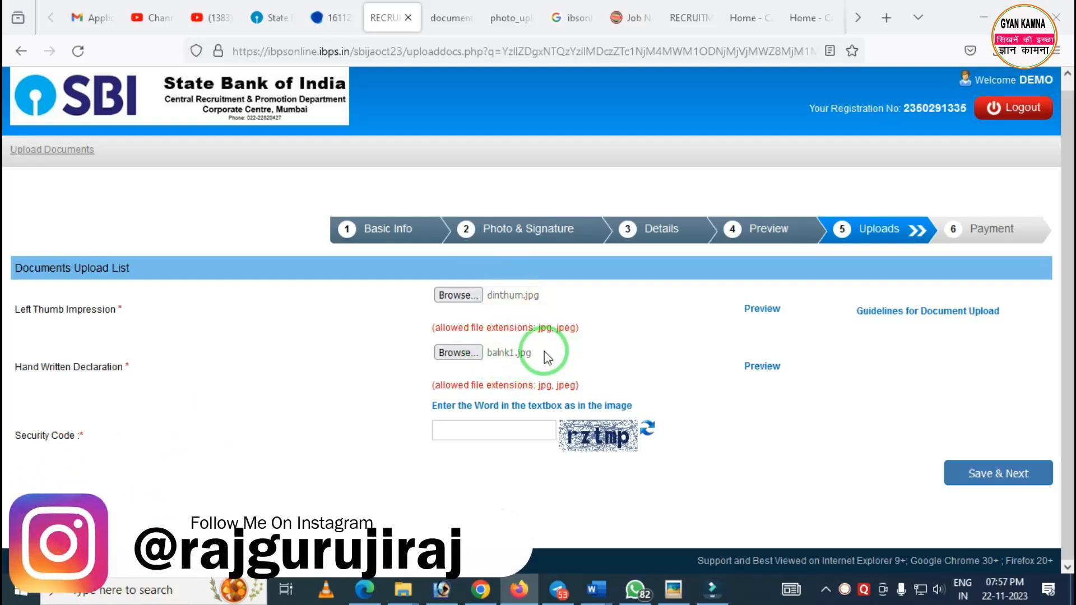
left_click(465, 421)
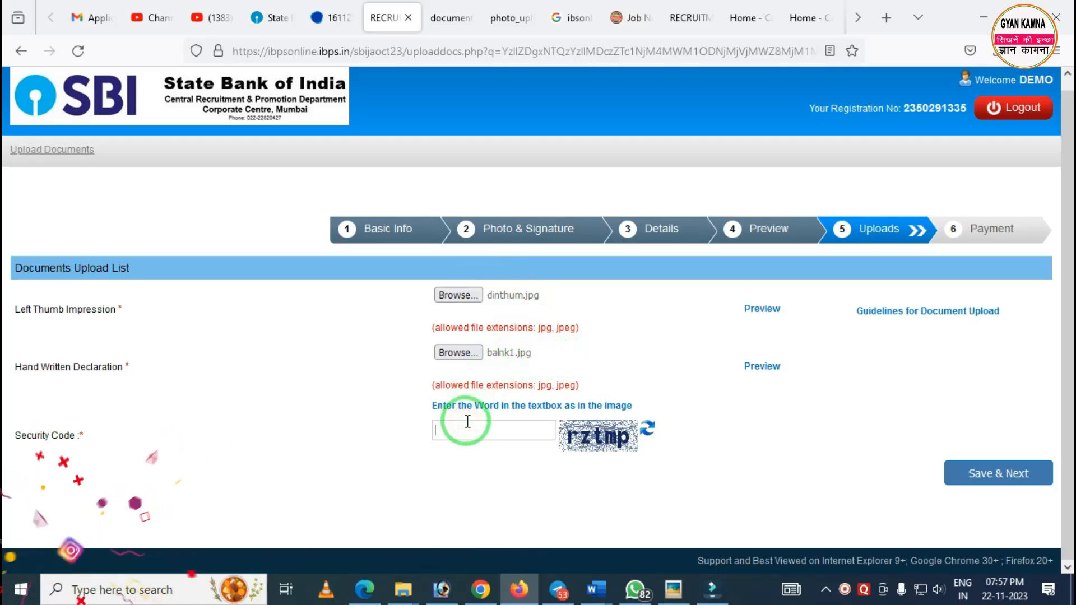
type("rztmp")
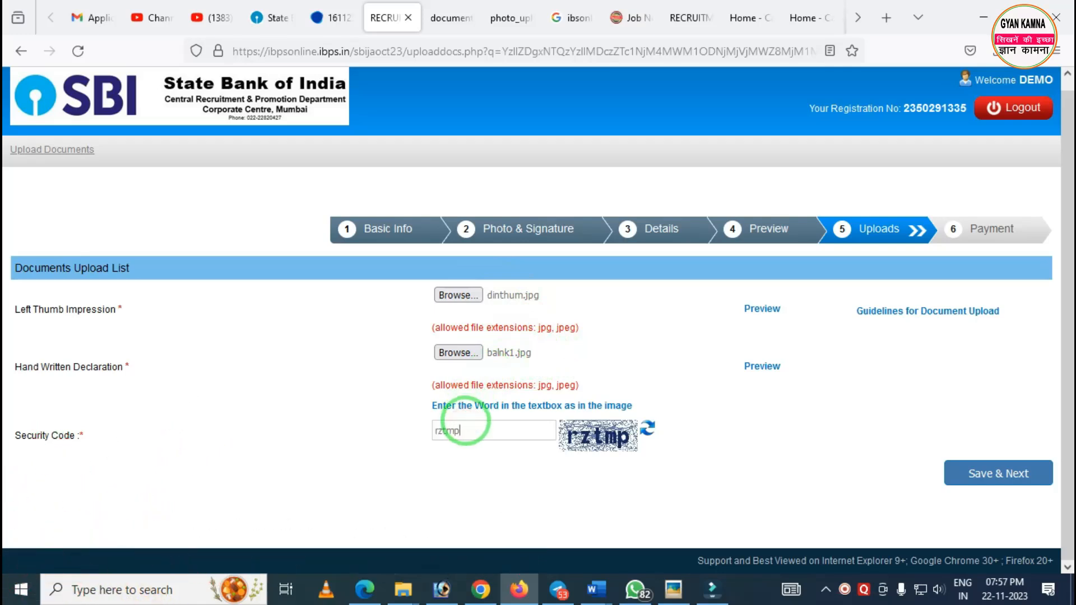
left_click(1009, 473)
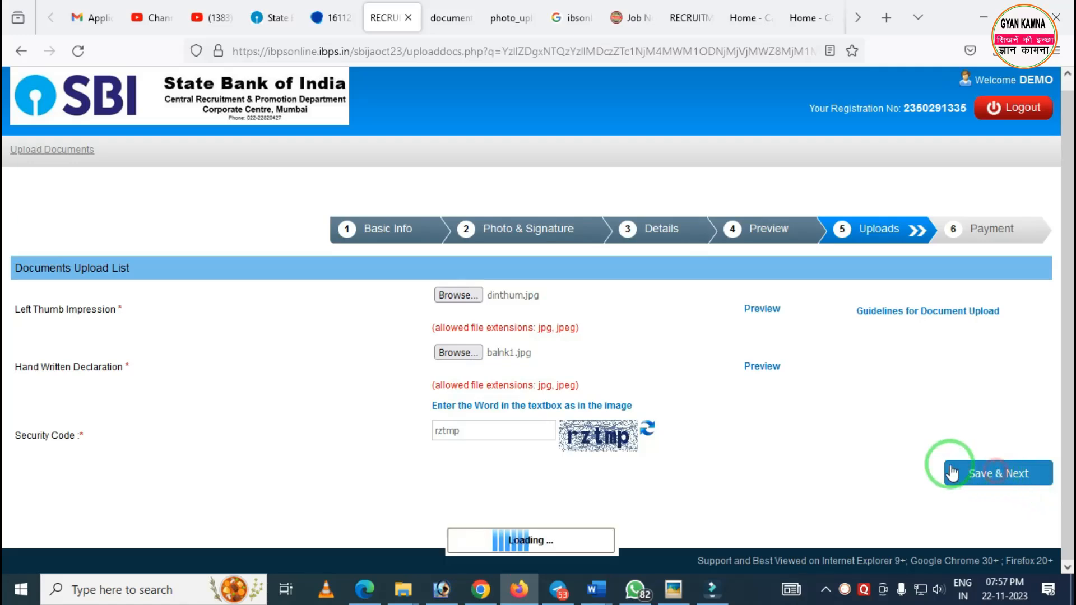
left_click(616, 360)
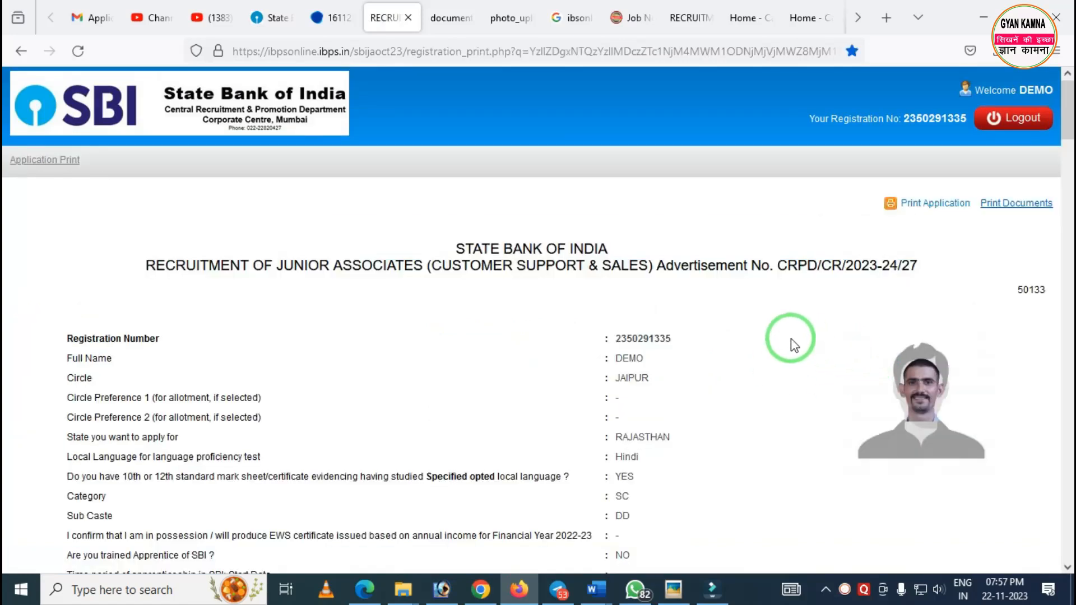
Look over the application print page and its Print Application and Print Documents options.
scroll(783, 345, "down", 3)
scroll(781, 351, "up", 5)
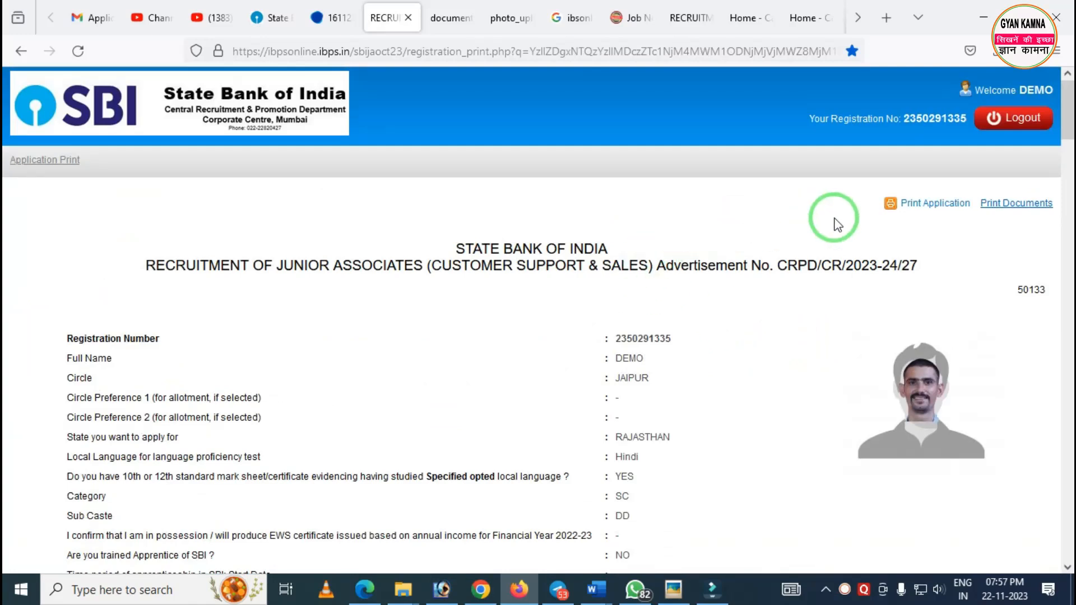
left_click_drag(880, 174, 990, 247)
right_click(930, 233)
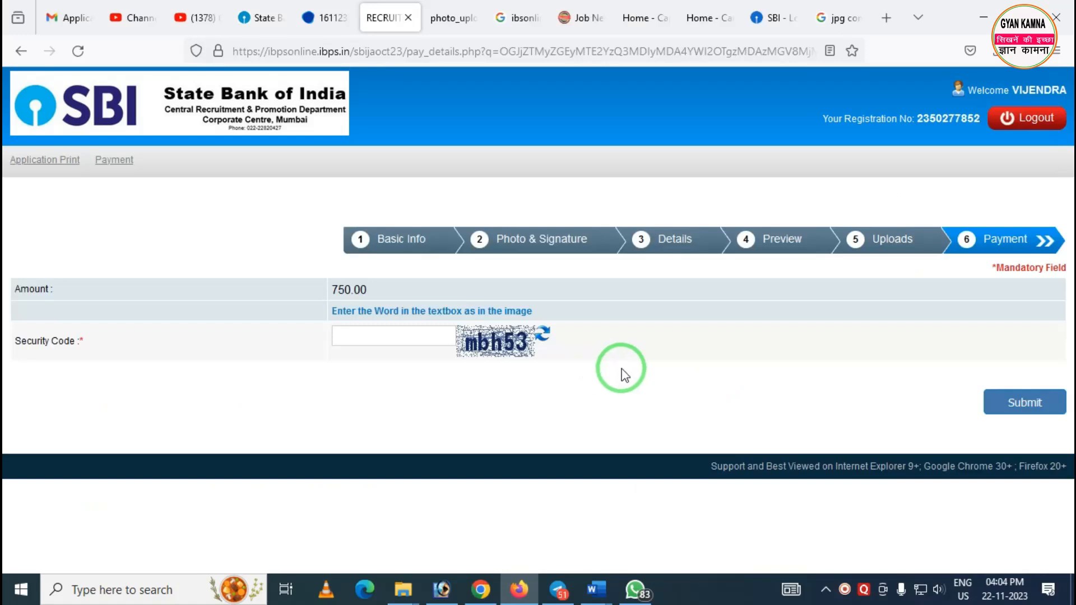
Enter the security code on the payment page and submit the application fee, confirming the submission.
left_click_drag(288, 265, 577, 359)
key("ctrl+z")
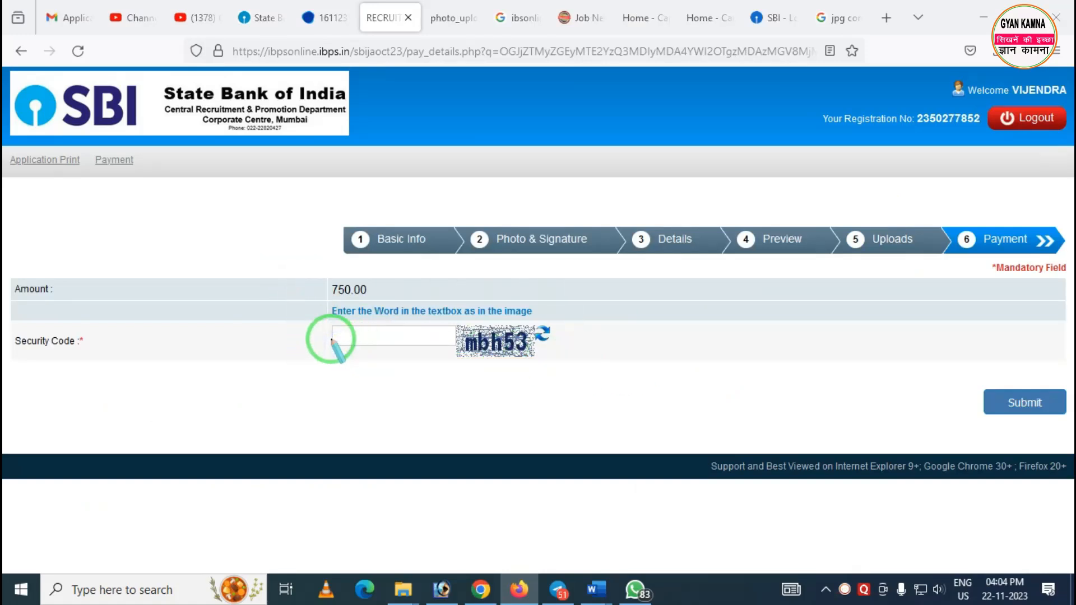
type("mbh53")
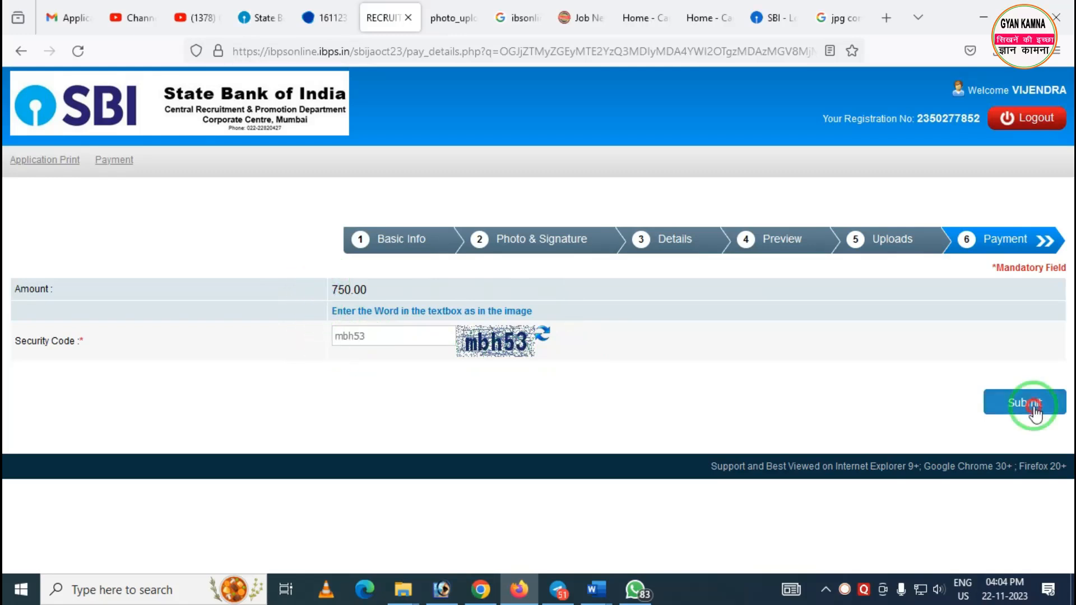
left_click(1025, 401)
left_click(615, 347)
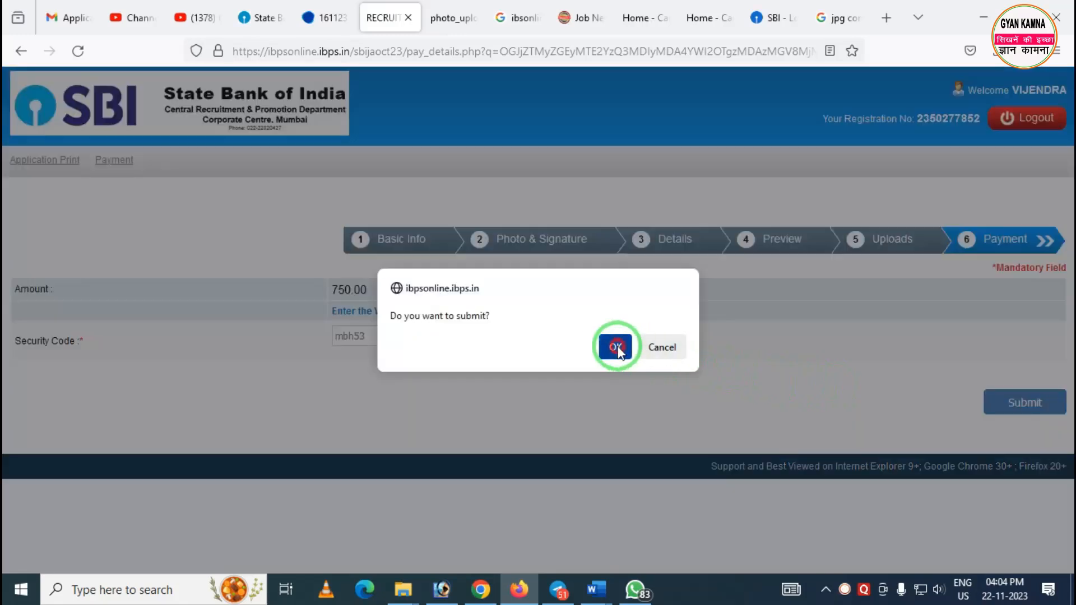
Examine the payment methods on the BillDesk page, from cards and internet banking to UPI, and choose QR.
mouse_move(139, 120)
left_mouse_down()
mouse_move(241, 349)
mouse_move(366, 384)
left_mouse_up()
mouse_move(140, 135)
left_mouse_down()
mouse_move(272, 202)
mouse_move(314, 277)
left_mouse_up()
right_click(302, 286)
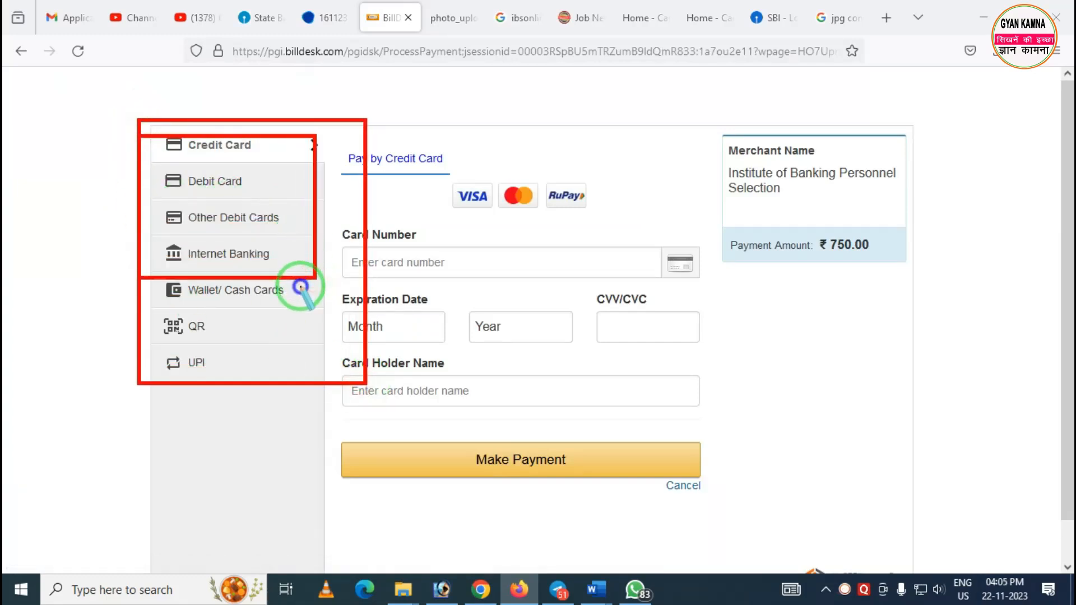
left_click_drag(132, 278, 333, 302)
right_click(233, 320)
mouse_move(130, 308)
left_mouse_down()
mouse_move(230, 387)
mouse_move(307, 407)
left_mouse_up()
right_click(241, 376)
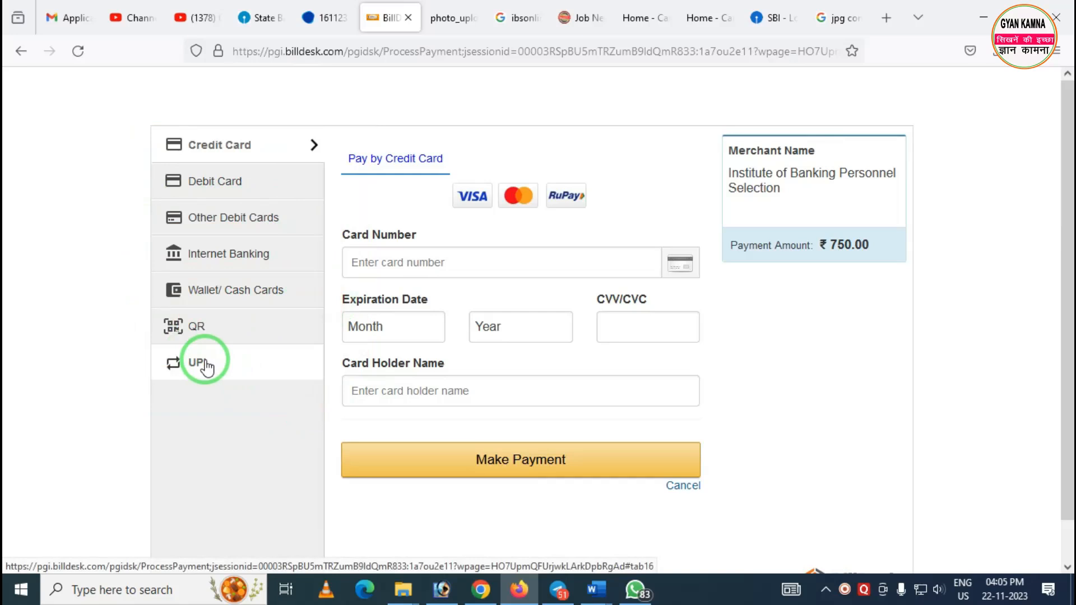
left_click(202, 326)
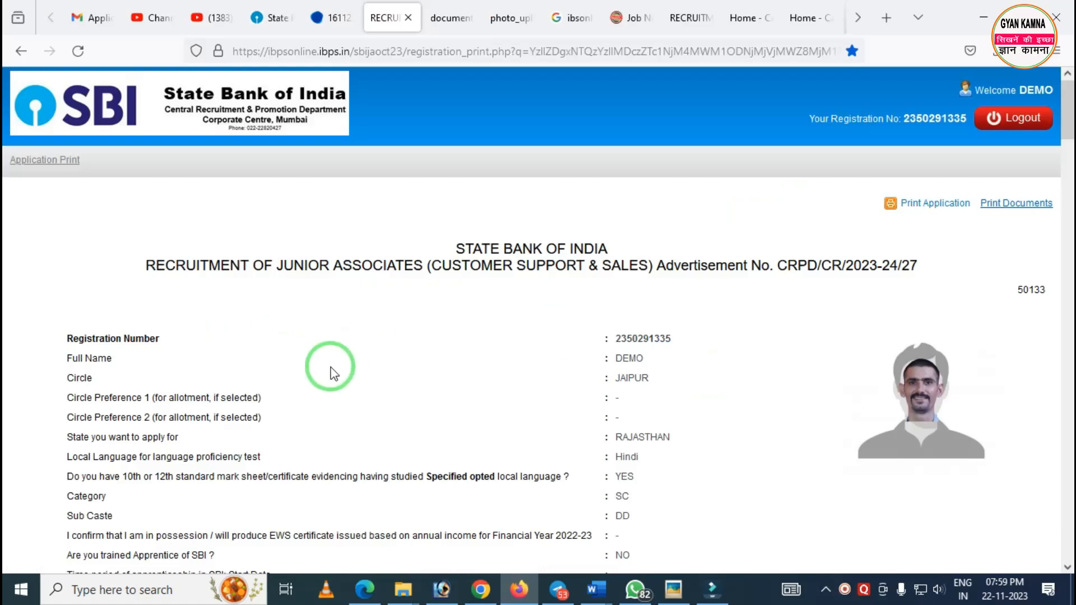
key("ctrl+alt+d")
left_click_drag(4, 146, 108, 188)
right_click(127, 192)
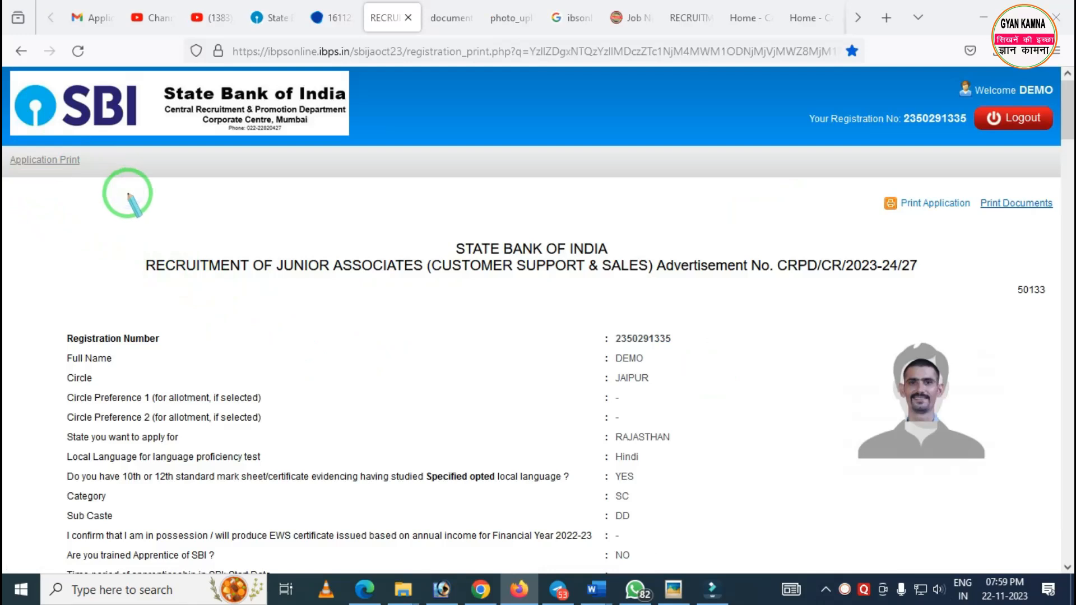
key("Escape")
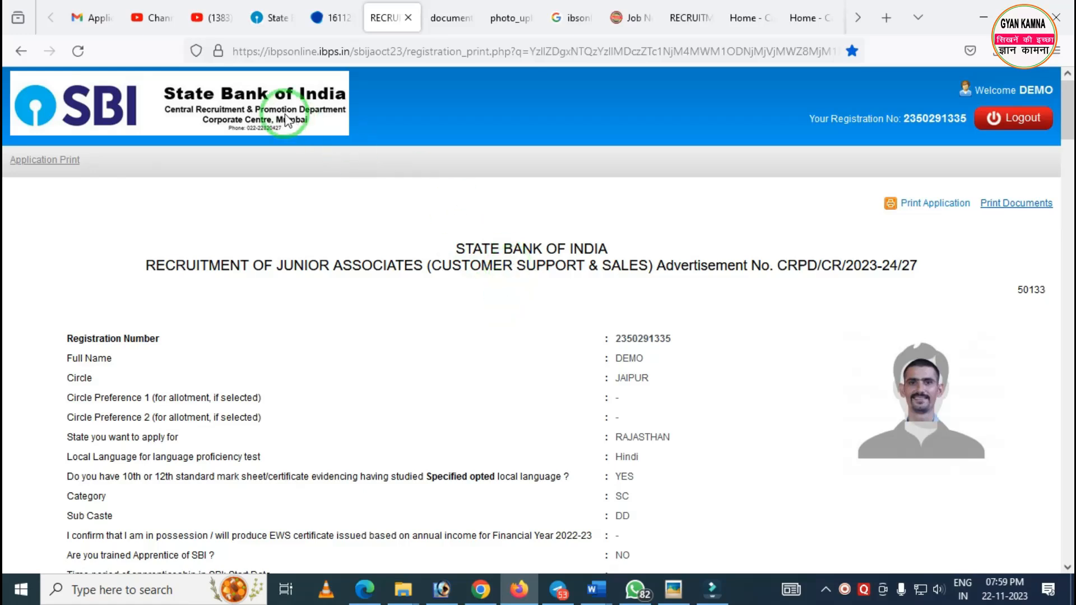
Switch to the GYAN KAMNA YouTube channel and browse the videos on its home page.
left_click(207, 16)
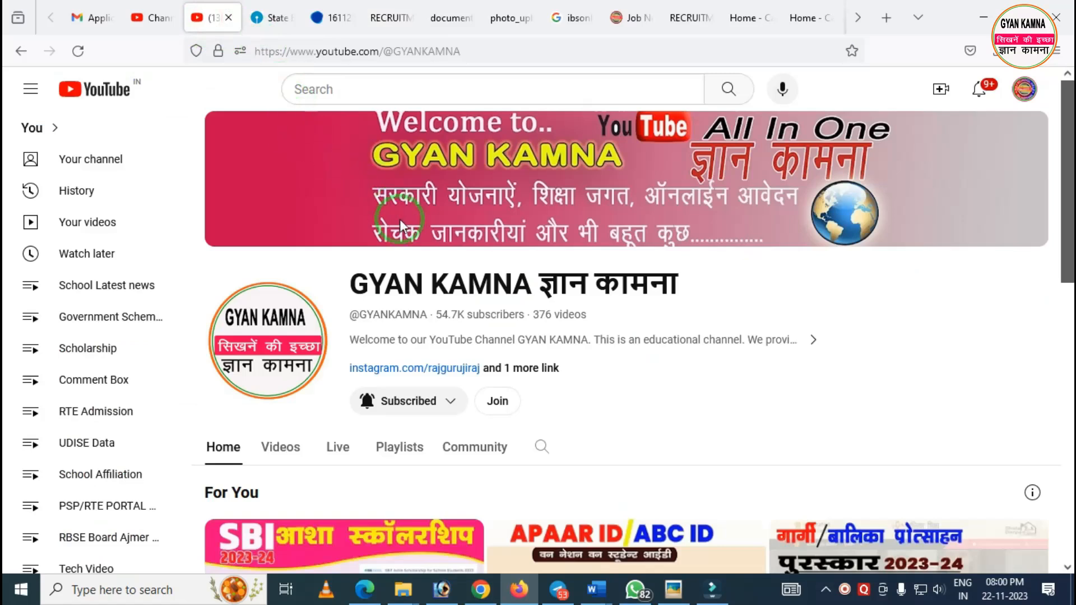
scroll(400, 219, "down", 5)
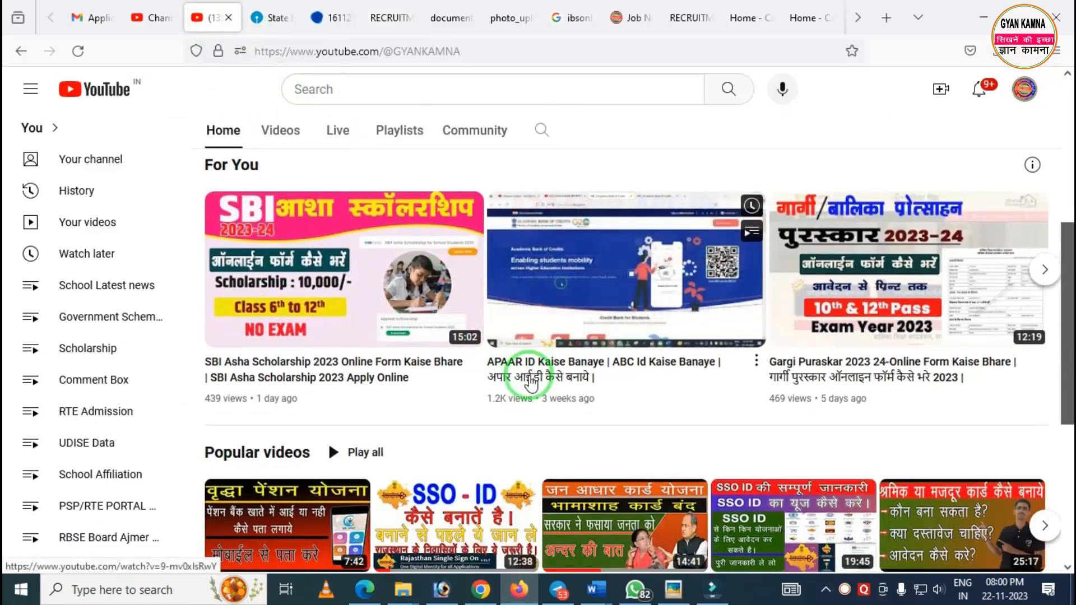
scroll(531, 385, "down", 1)
scroll(531, 383, "down", 3)
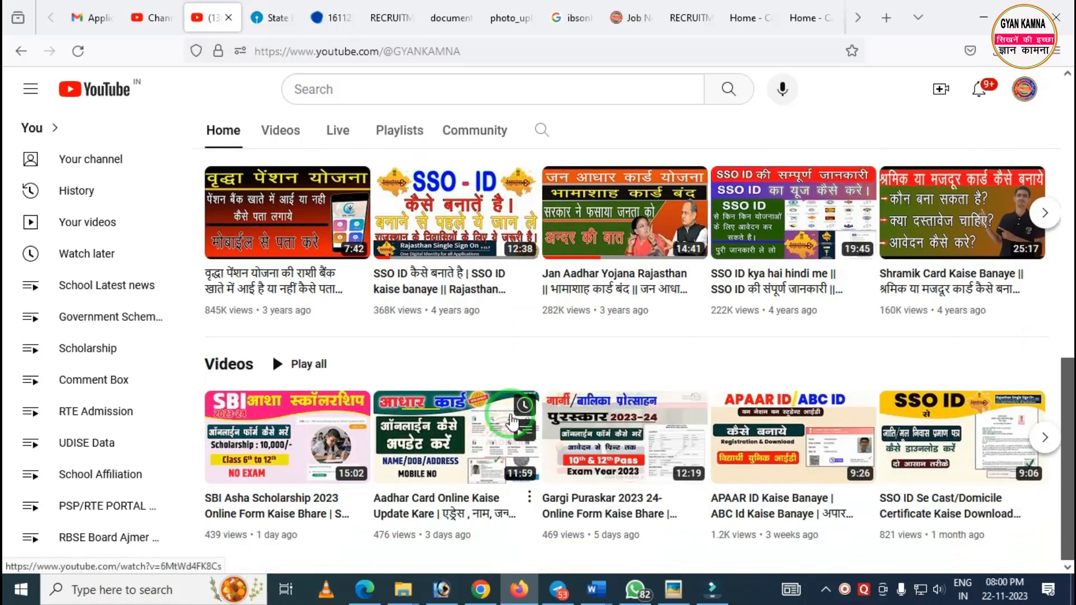
scroll(508, 413, "up", 10)
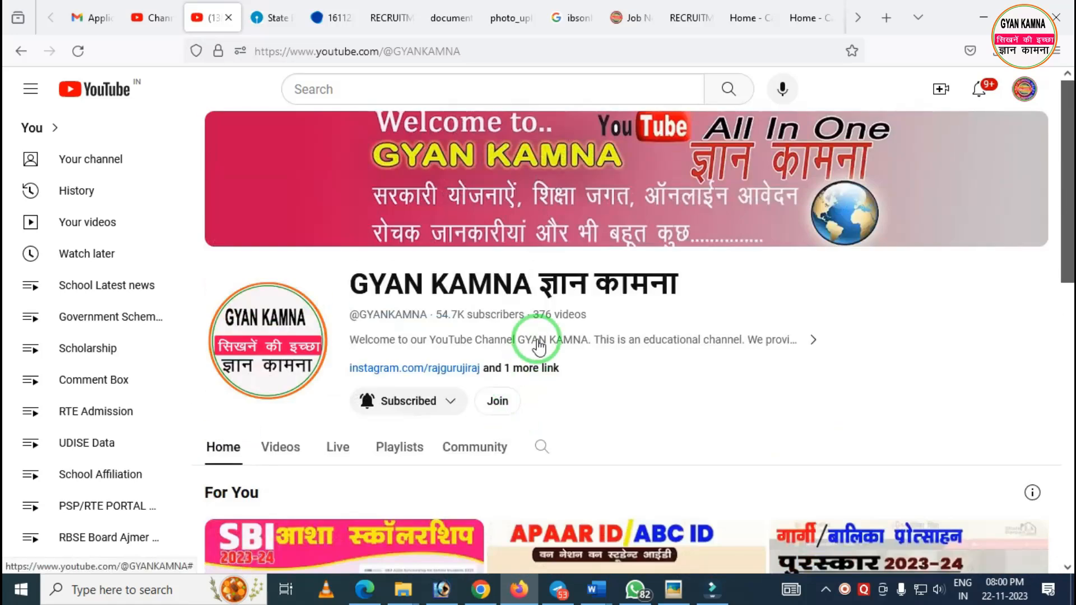